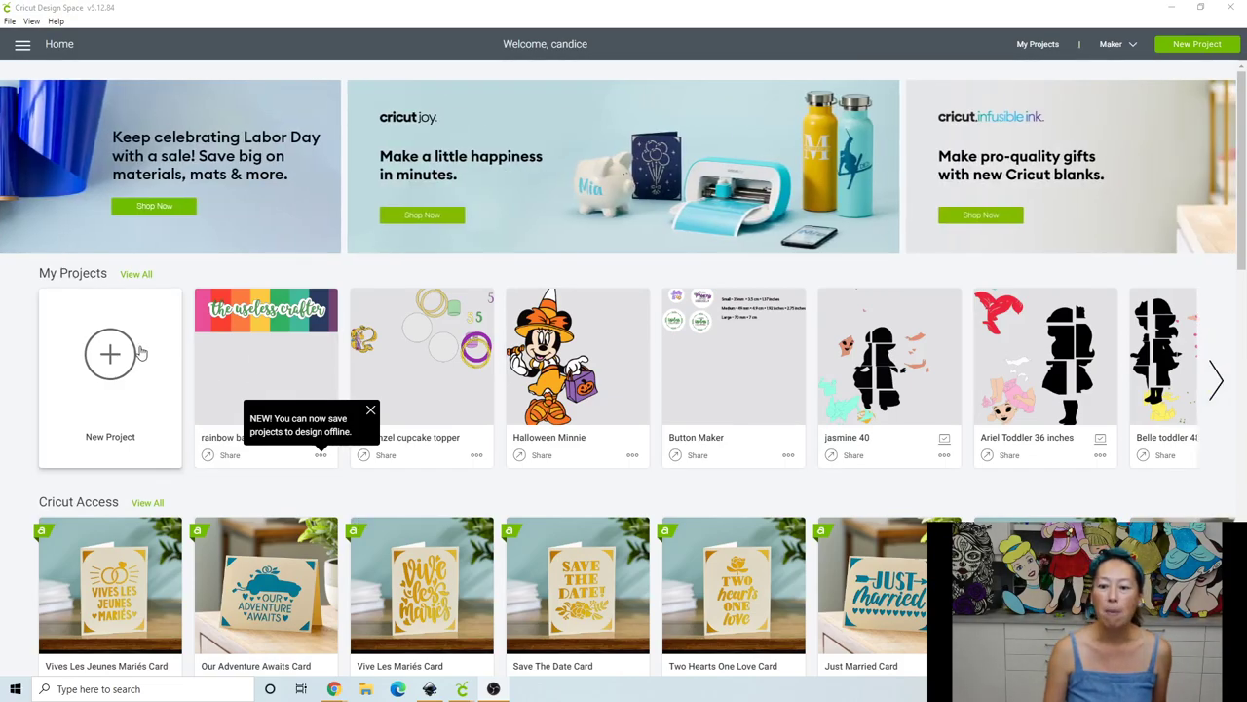
Open the Button Maker project's details and customize it onto the canvas
{"action": "left_click", "coordinate": [734, 357]}
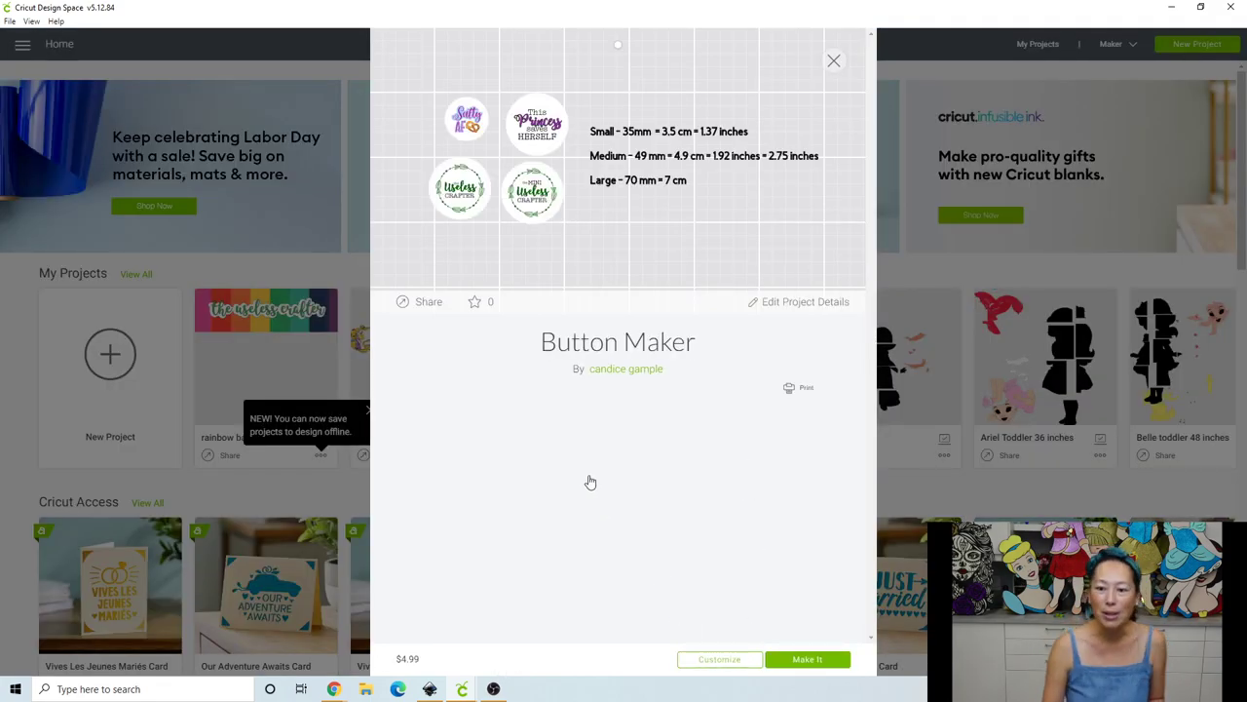
{"action": "left_click", "coordinate": [721, 660]}
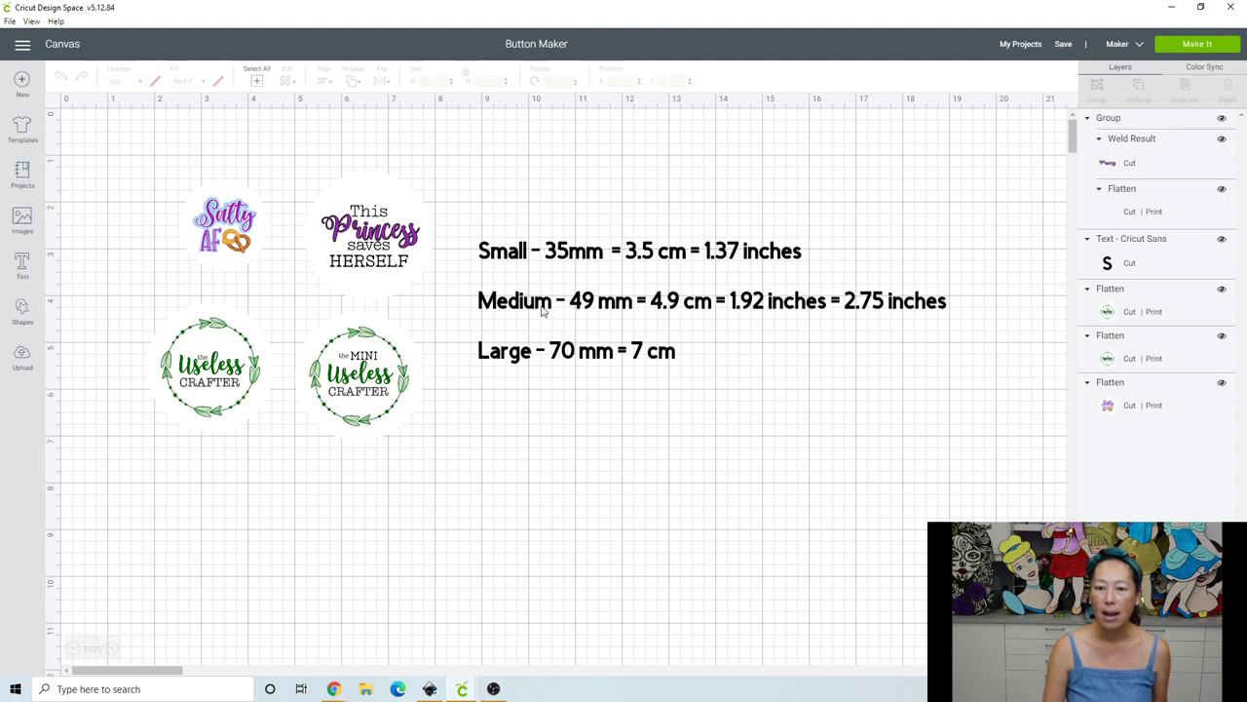
Weld the Small/Medium/Large button size chart text and move it toward the top right
{"action": "left_click", "coordinate": [569, 256]}
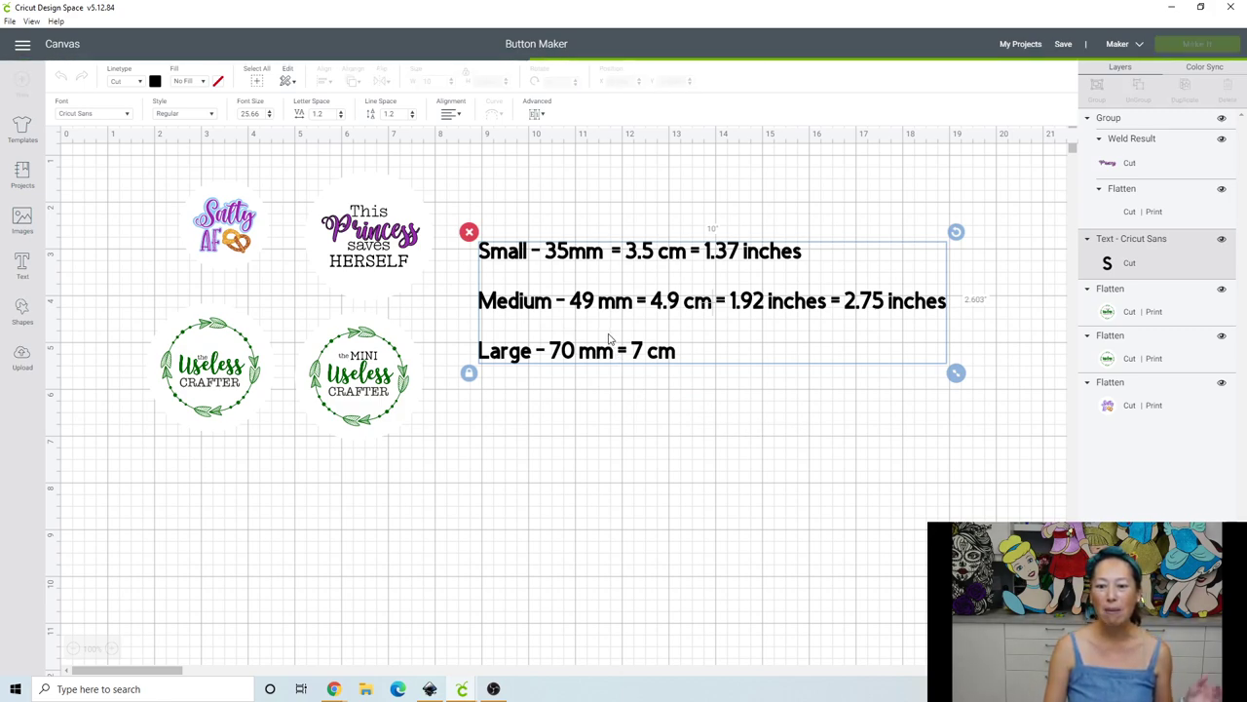
{"action": "left_click", "coordinate": [598, 322]}
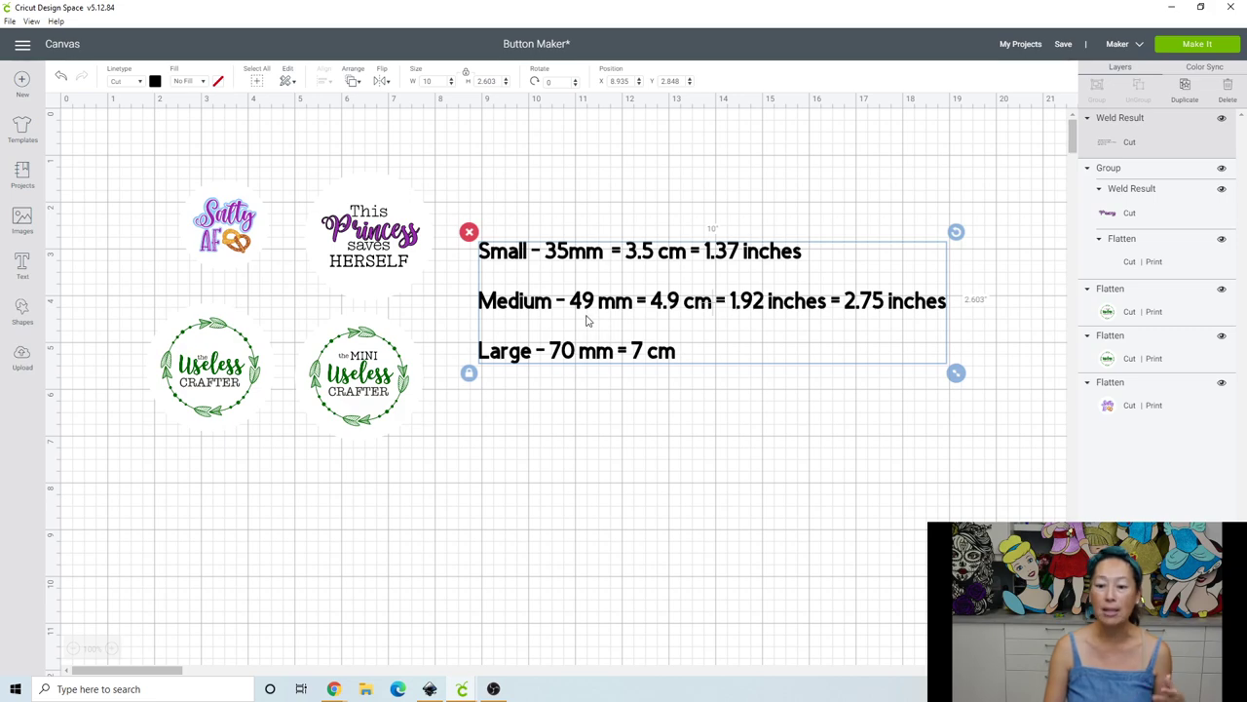
{"action": "left_click_drag", "start_coordinate": [588, 311], "coordinate": [659, 217]}
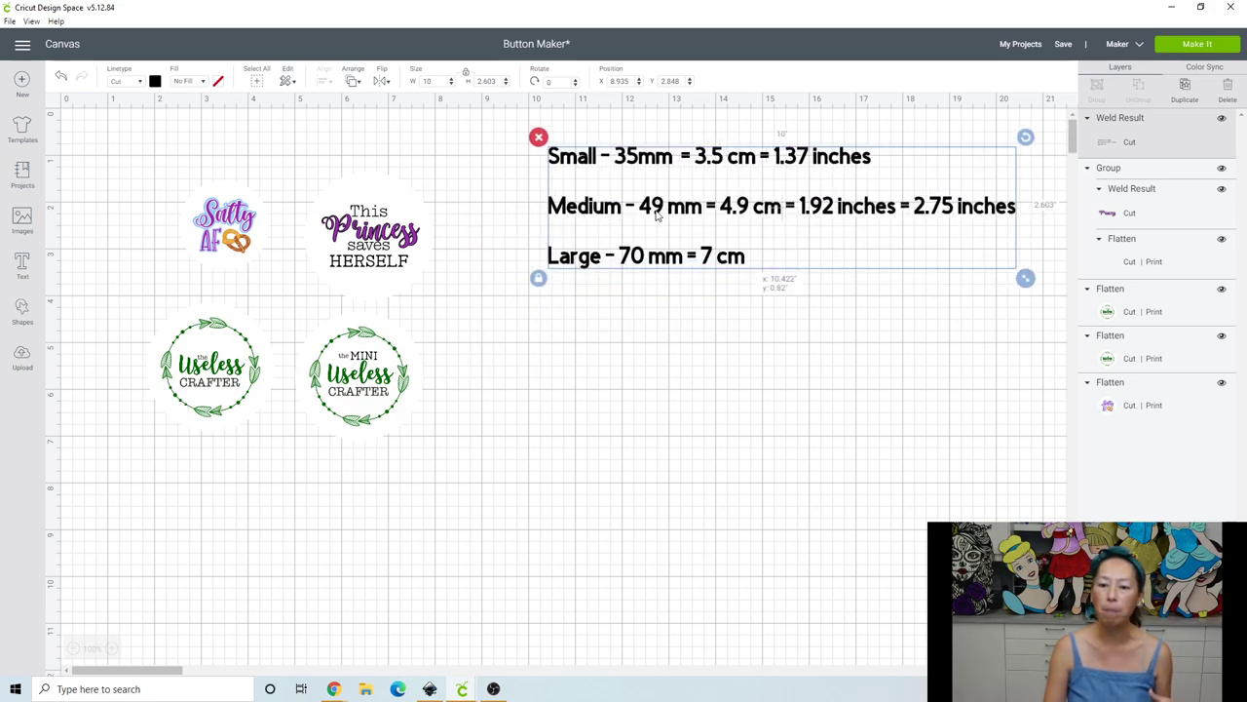
{"action": "left_click", "coordinate": [652, 483]}
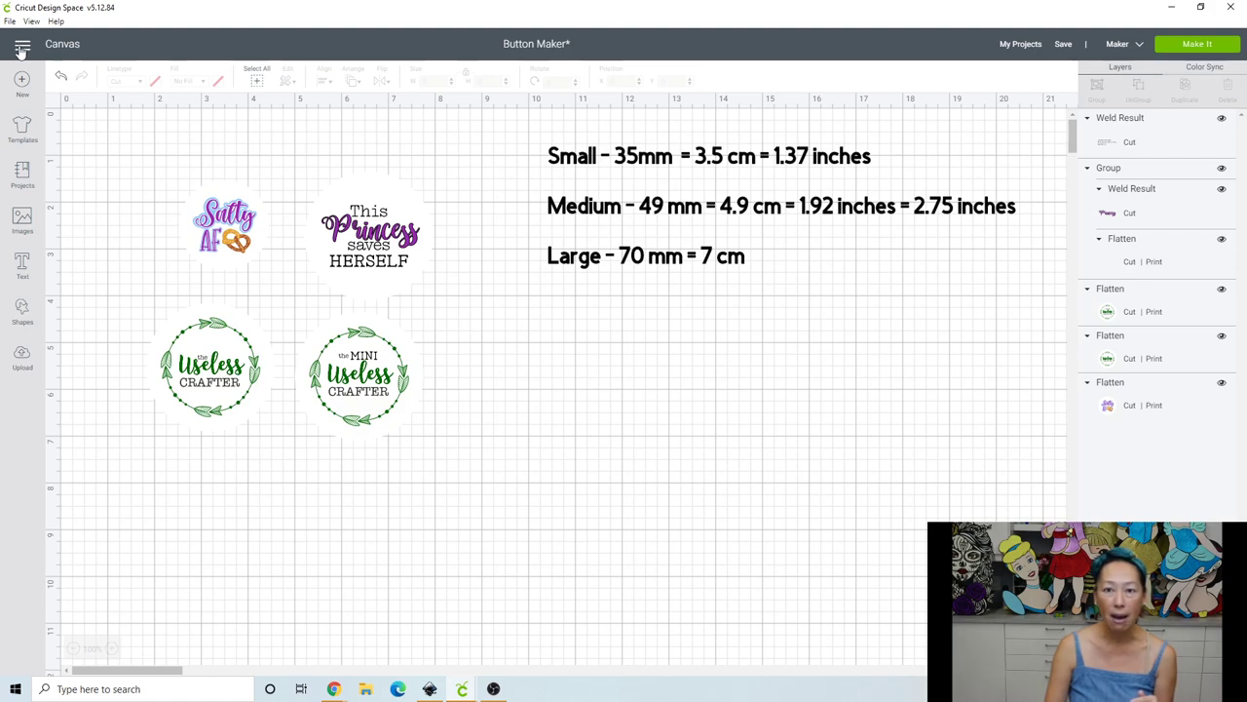
Switch units to Metric and confirm Salty AF measures 4.9 cm, matching the chart's 49 mm
{"action": "left_click", "coordinate": [21, 49]}
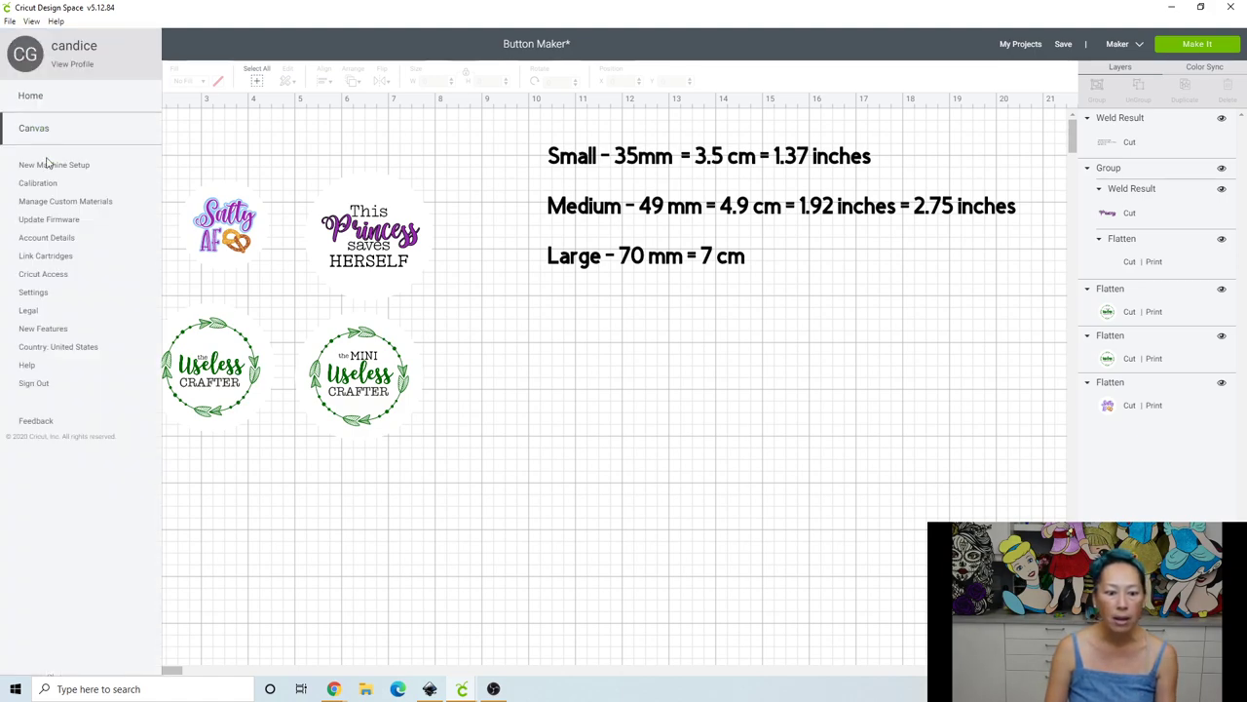
{"action": "left_click", "coordinate": [42, 291]}
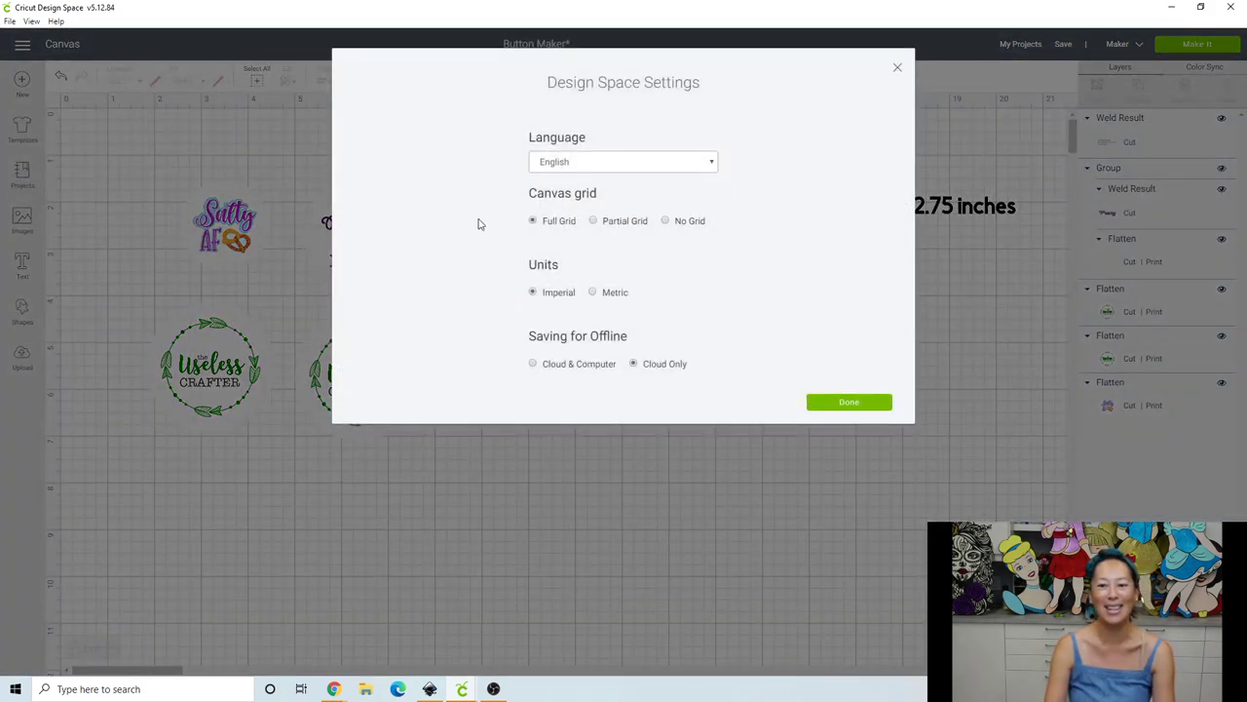
{"action": "left_click", "coordinate": [594, 294]}
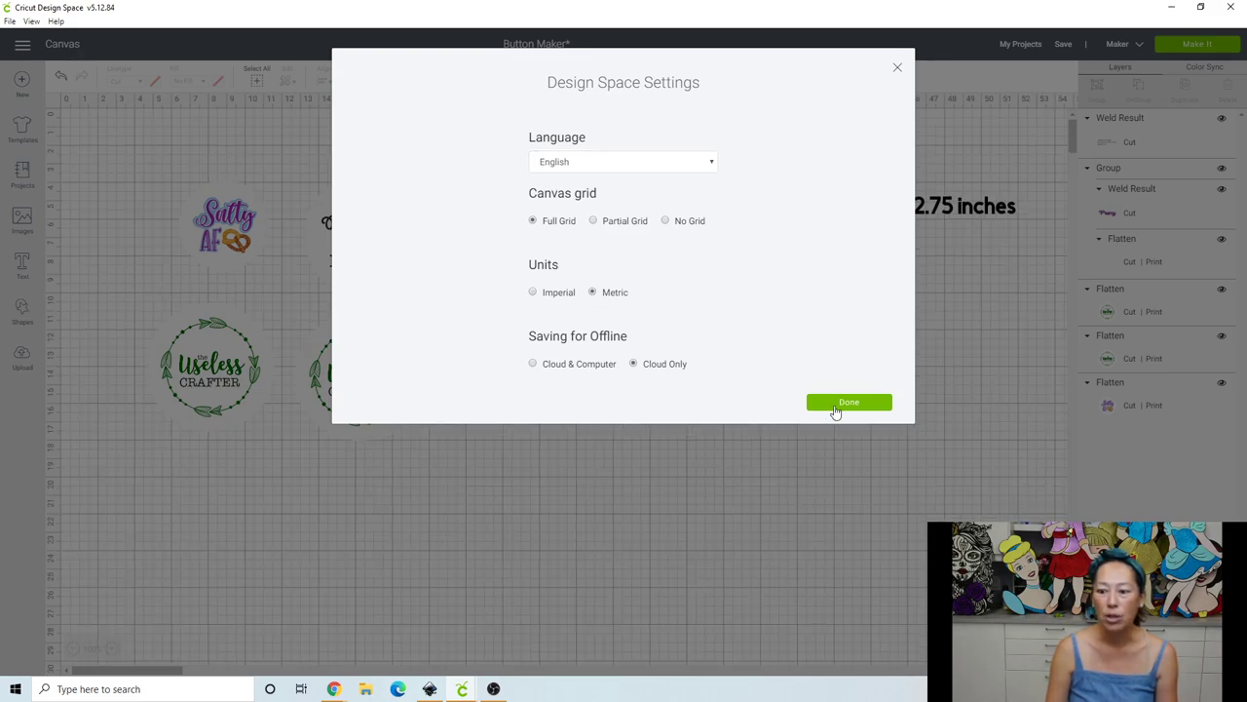
{"action": "left_click", "coordinate": [833, 410]}
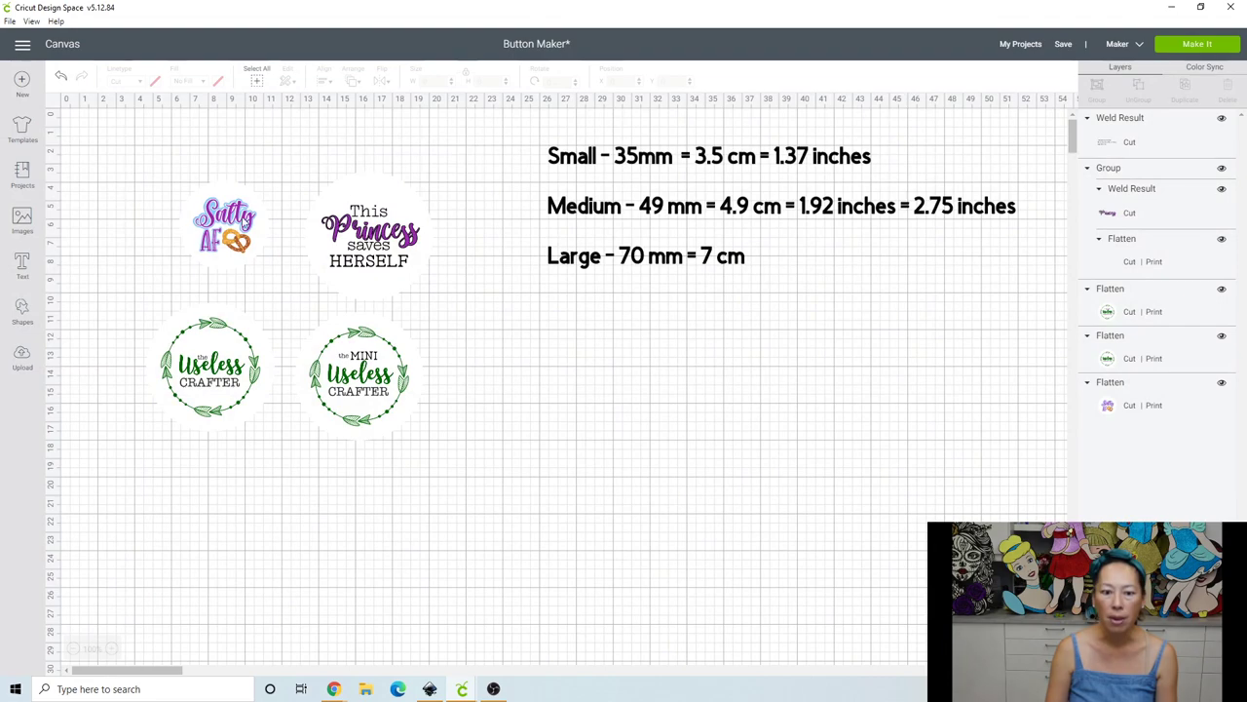
{"action": "left_click", "coordinate": [243, 224]}
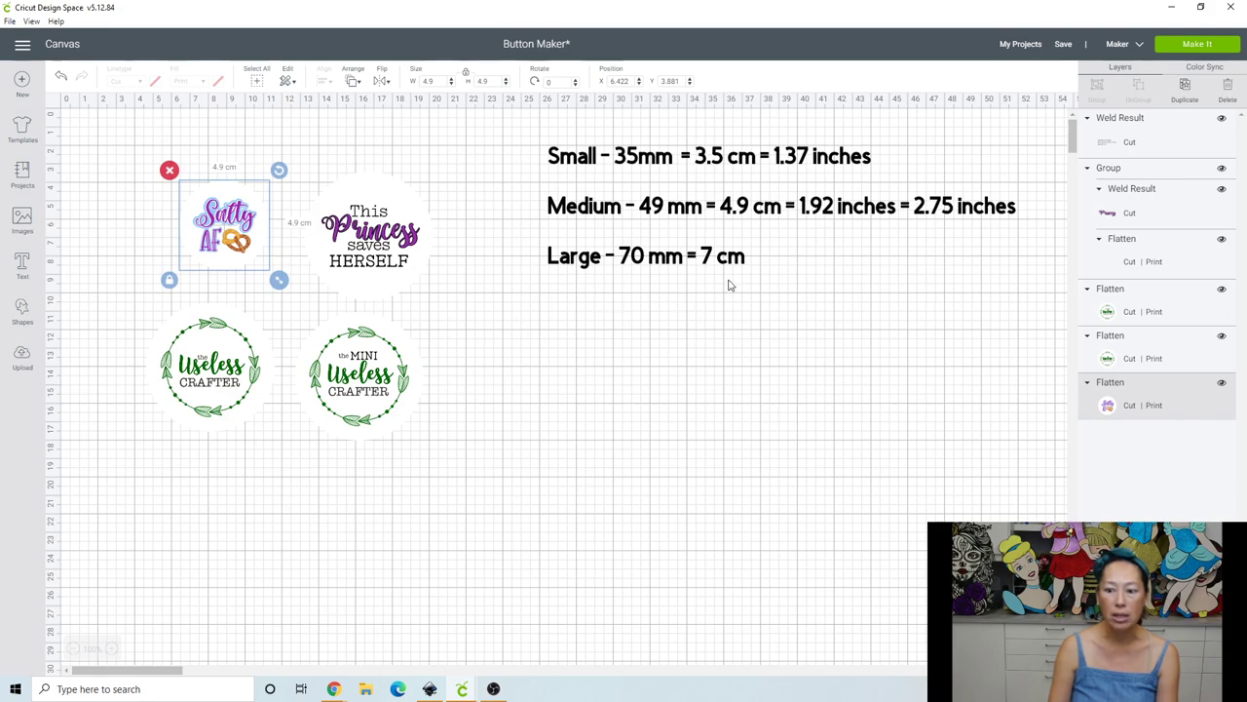
{"action": "left_click", "coordinate": [938, 210]}
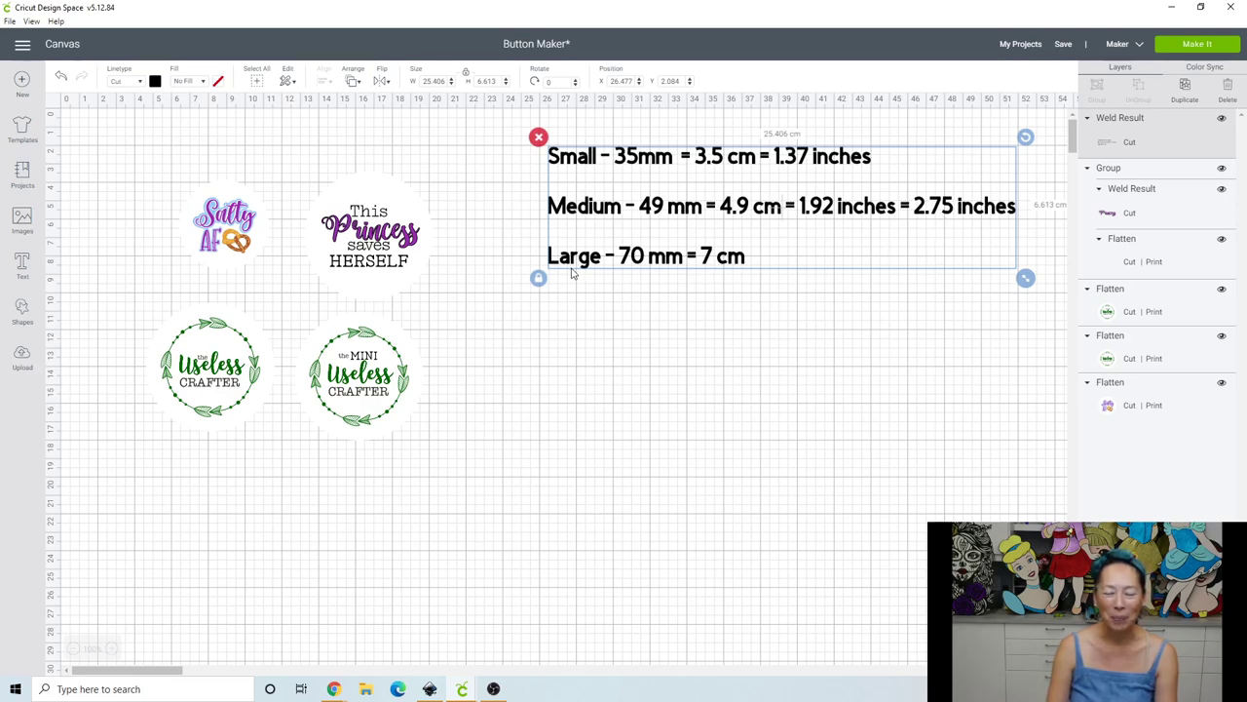
Switch units back to Imperial and confirm the MINI Useless Crafter button is 2.755 inches
{"action": "left_click", "coordinate": [558, 360]}
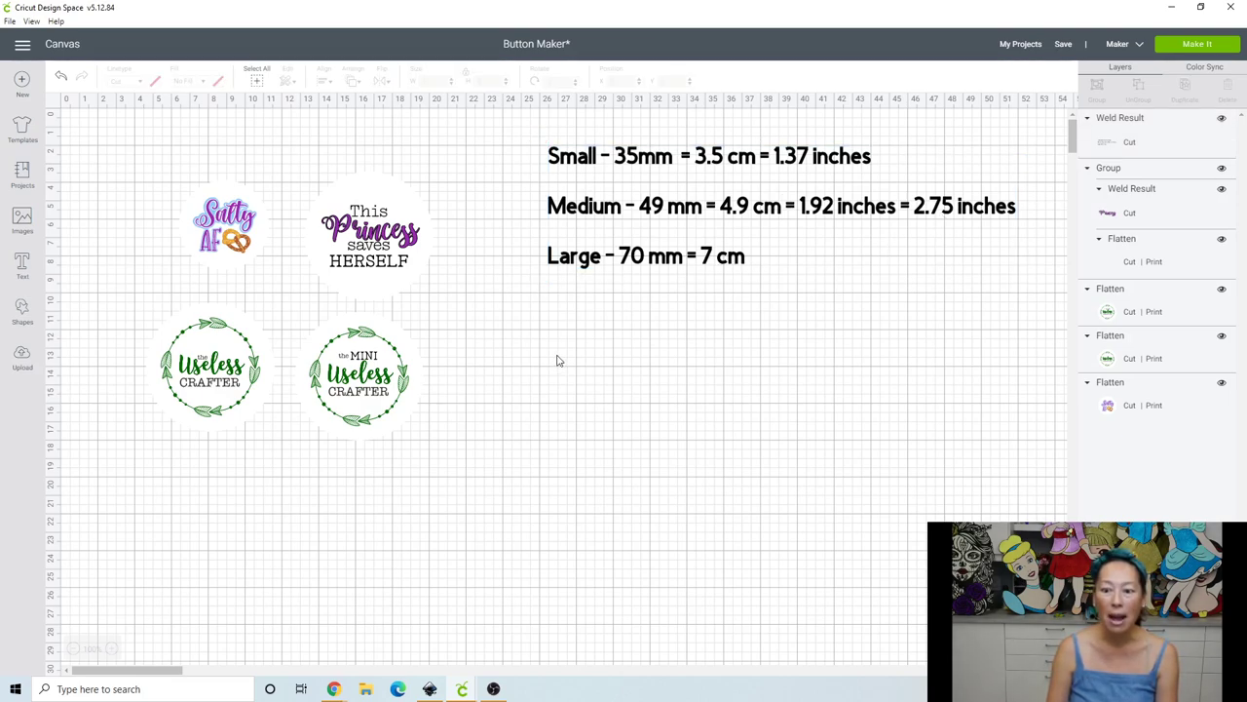
{"action": "left_click", "coordinate": [23, 43]}
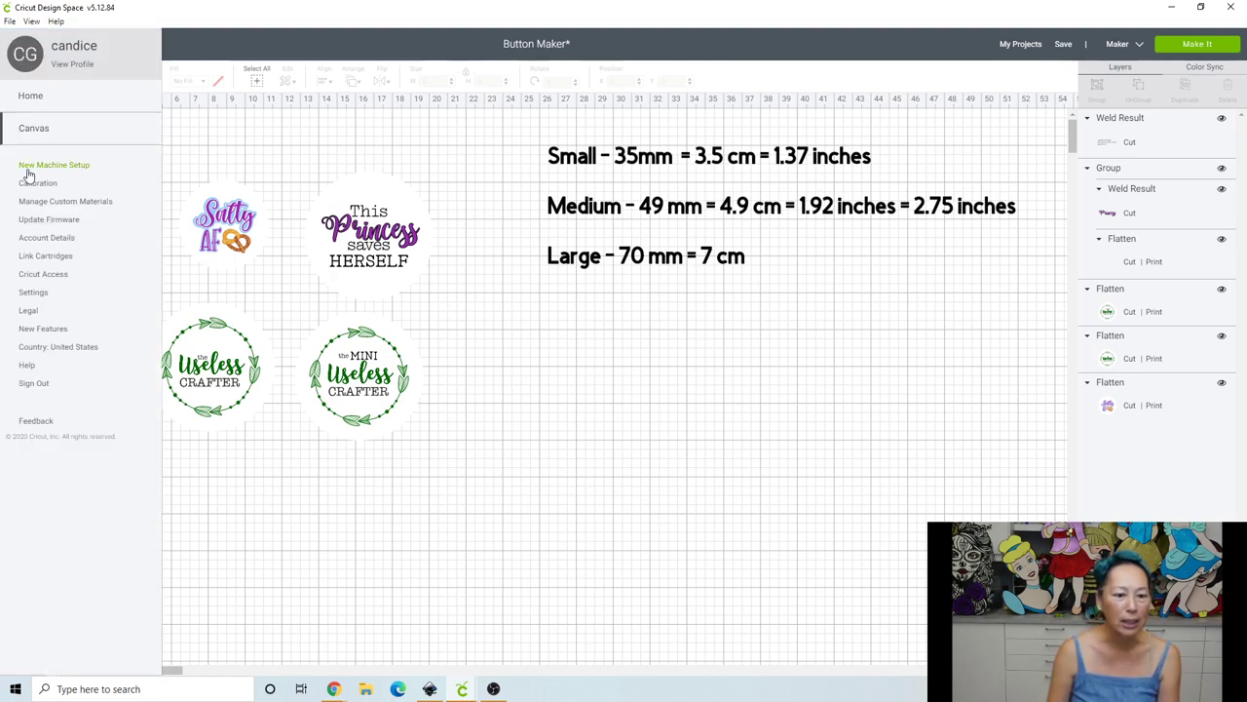
{"action": "left_click", "coordinate": [32, 293]}
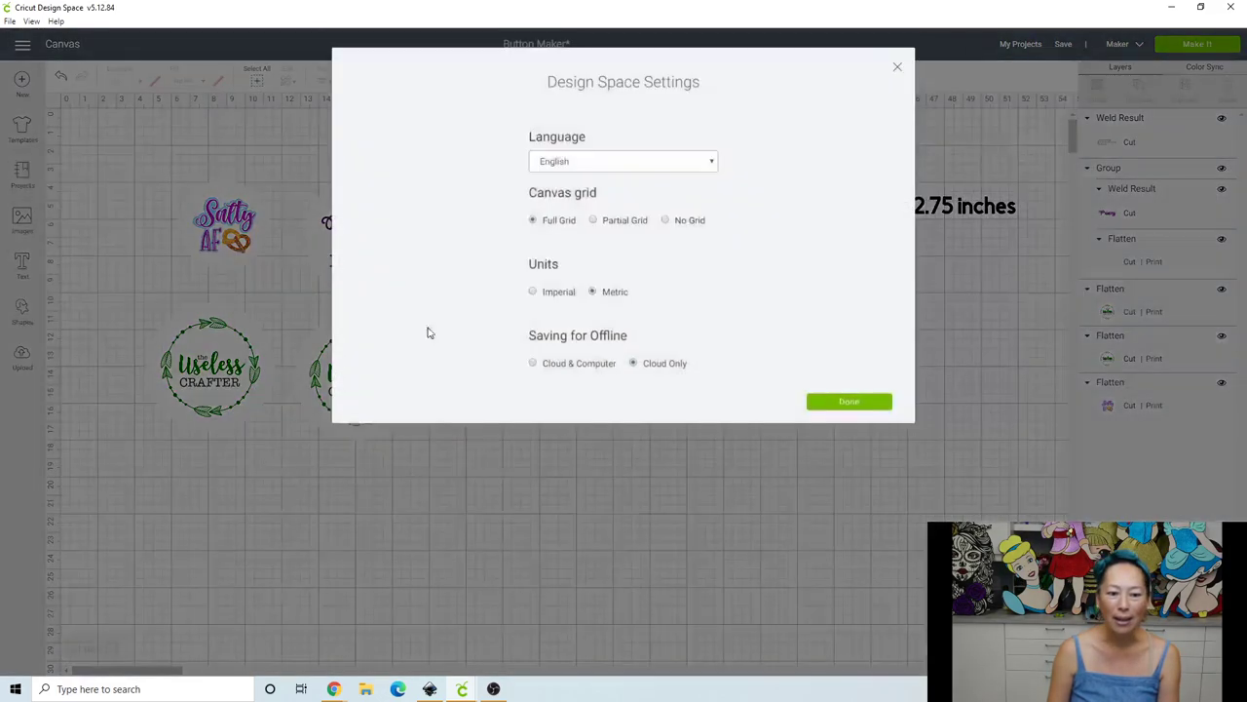
{"action": "left_click", "coordinate": [533, 292]}
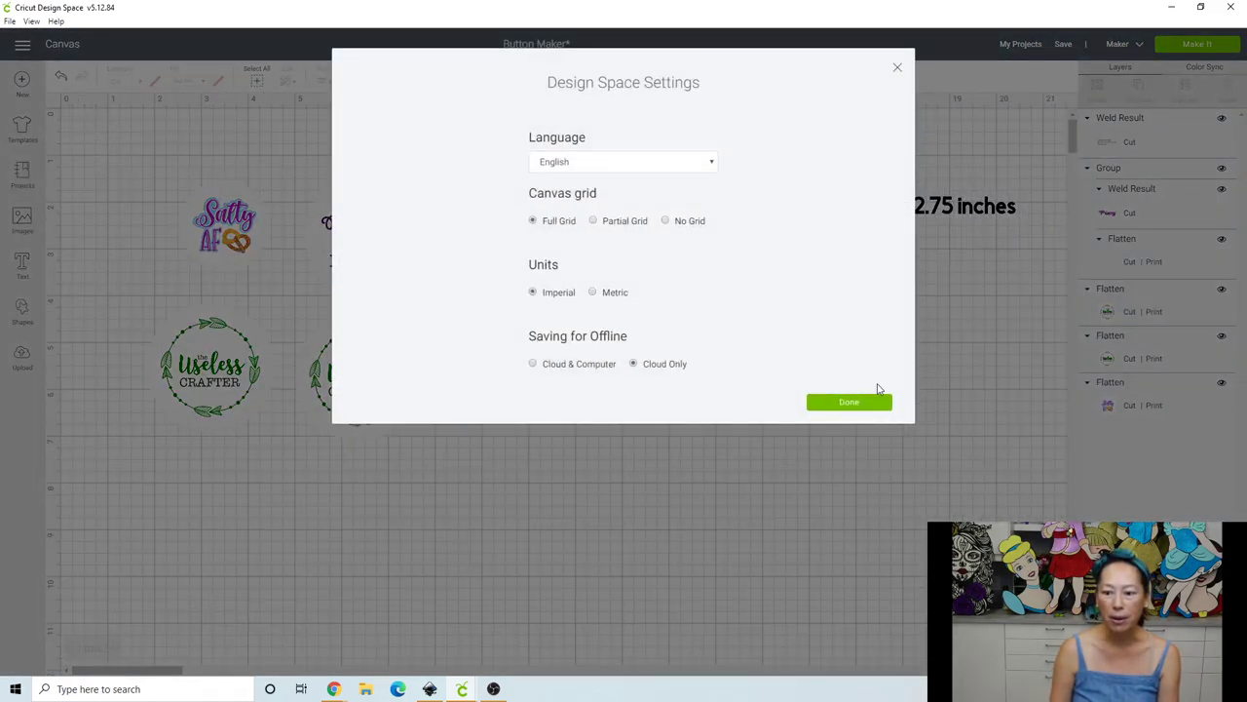
{"action": "left_click", "coordinate": [870, 402]}
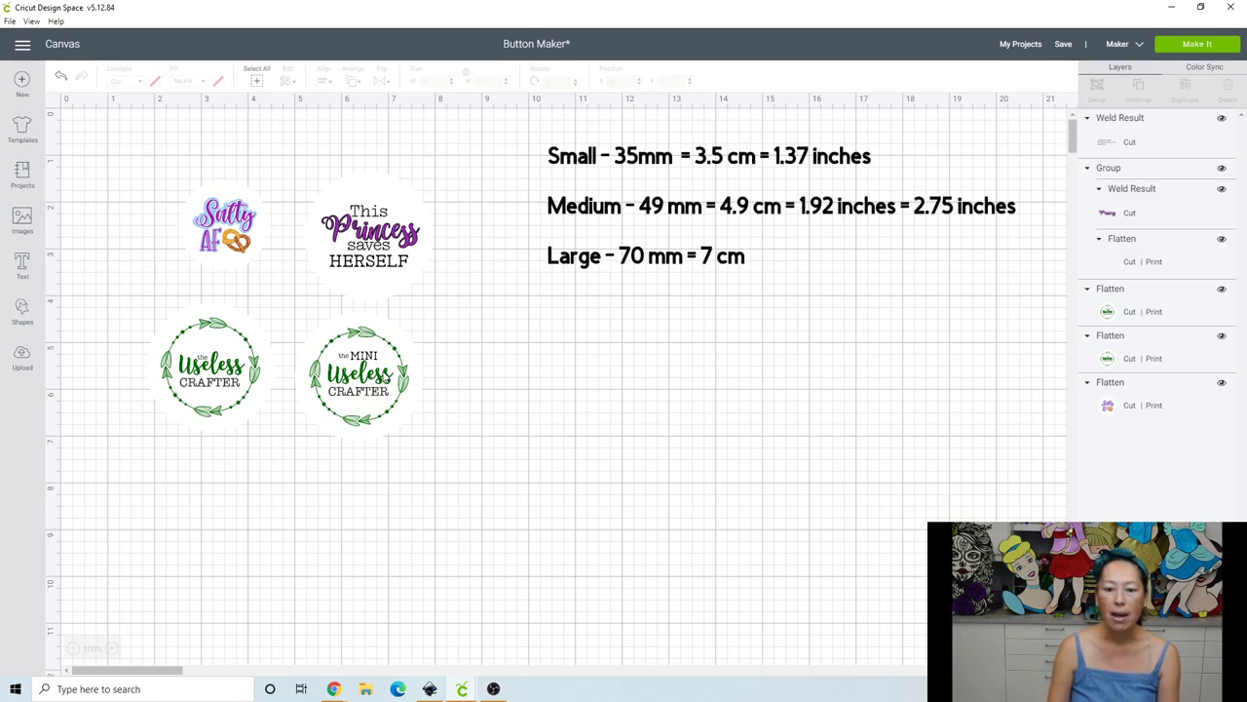
{"action": "left_click", "coordinate": [419, 367]}
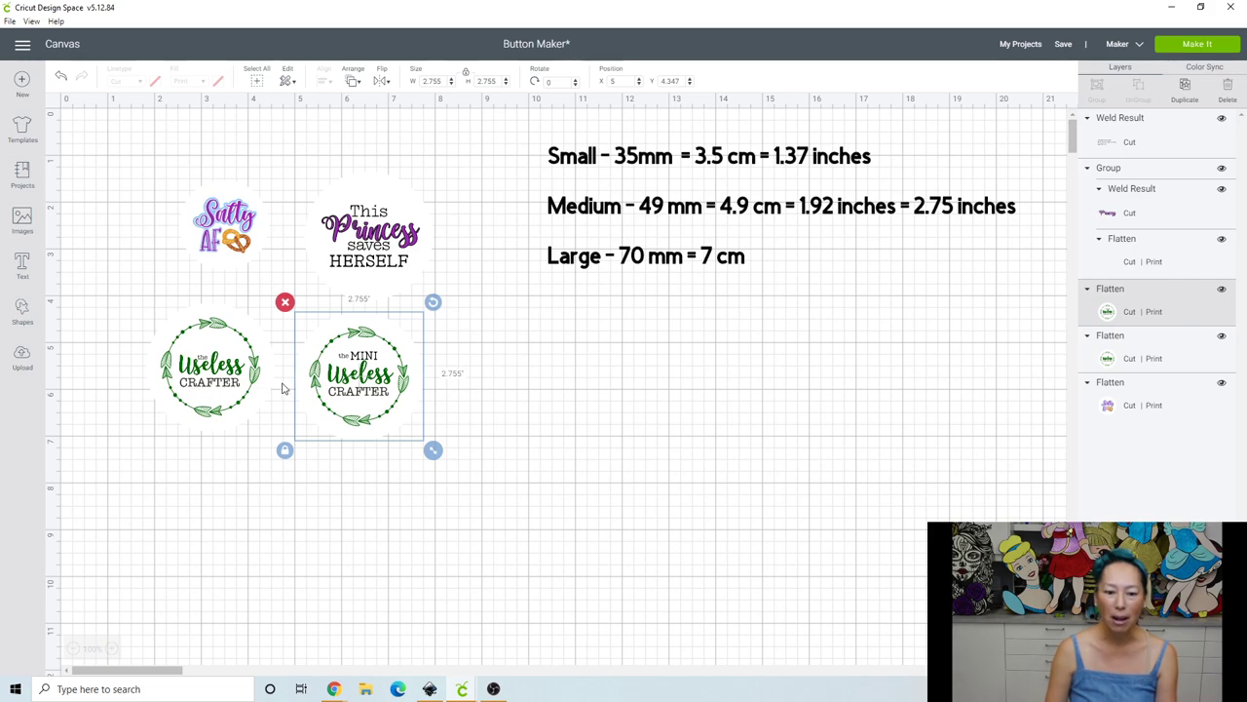
Insert the uploaded Useless Crafter wreath logo below the size chart and scale it to about 4.88 inches
{"action": "left_click", "coordinate": [22, 357]}
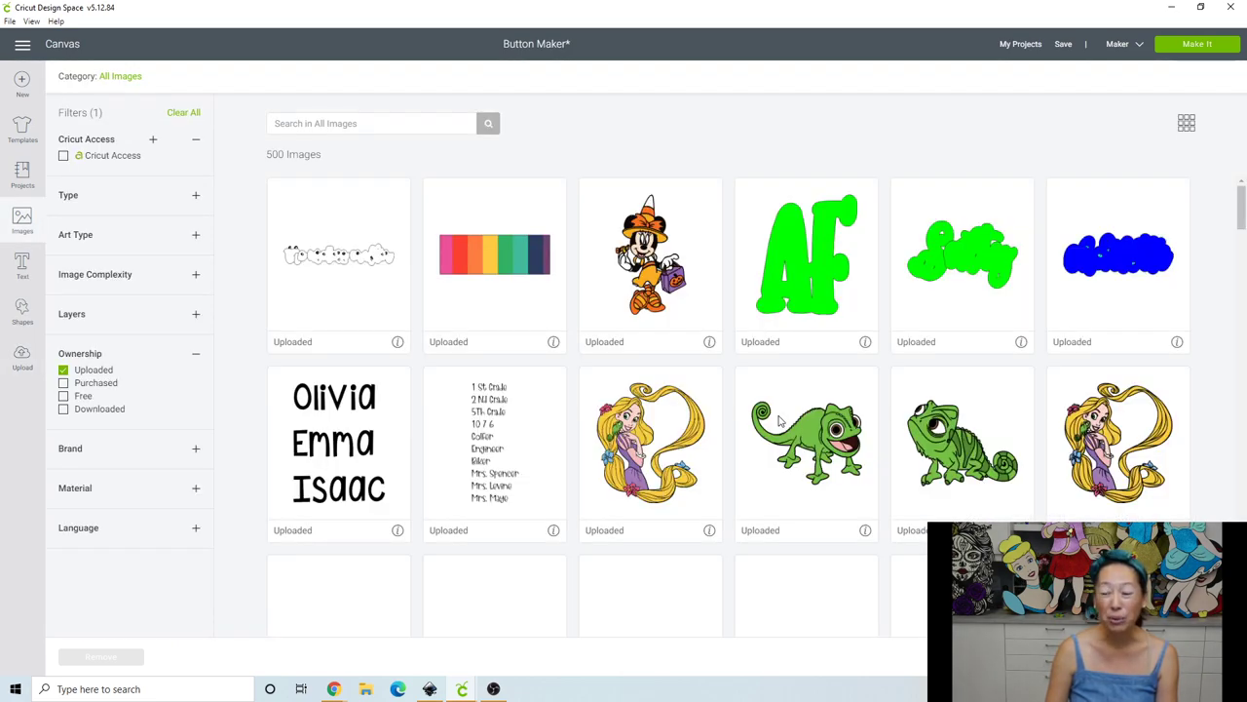
{"action": "scroll", "coordinate": [778, 420], "scroll_direction": "down", "scroll_amount": 4}
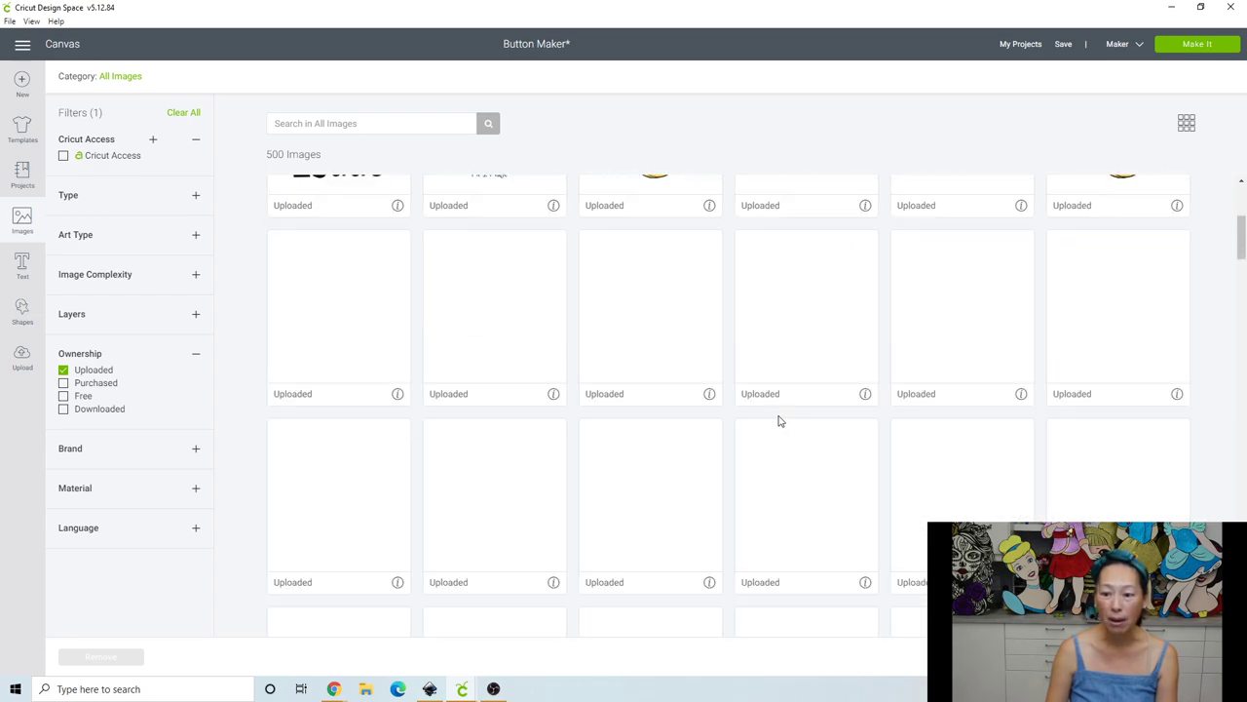
{"action": "scroll", "coordinate": [778, 420], "scroll_direction": "down", "scroll_amount": 3}
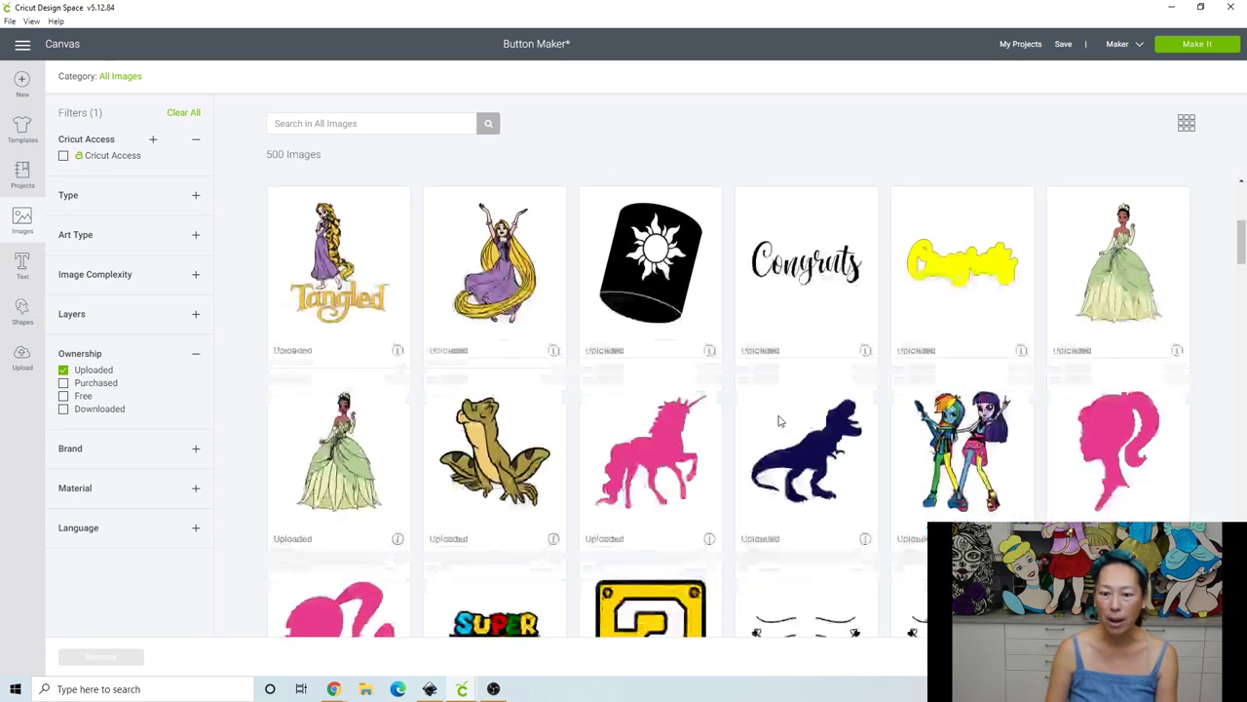
{"action": "scroll", "coordinate": [779, 414], "scroll_direction": "down", "scroll_amount": 10}
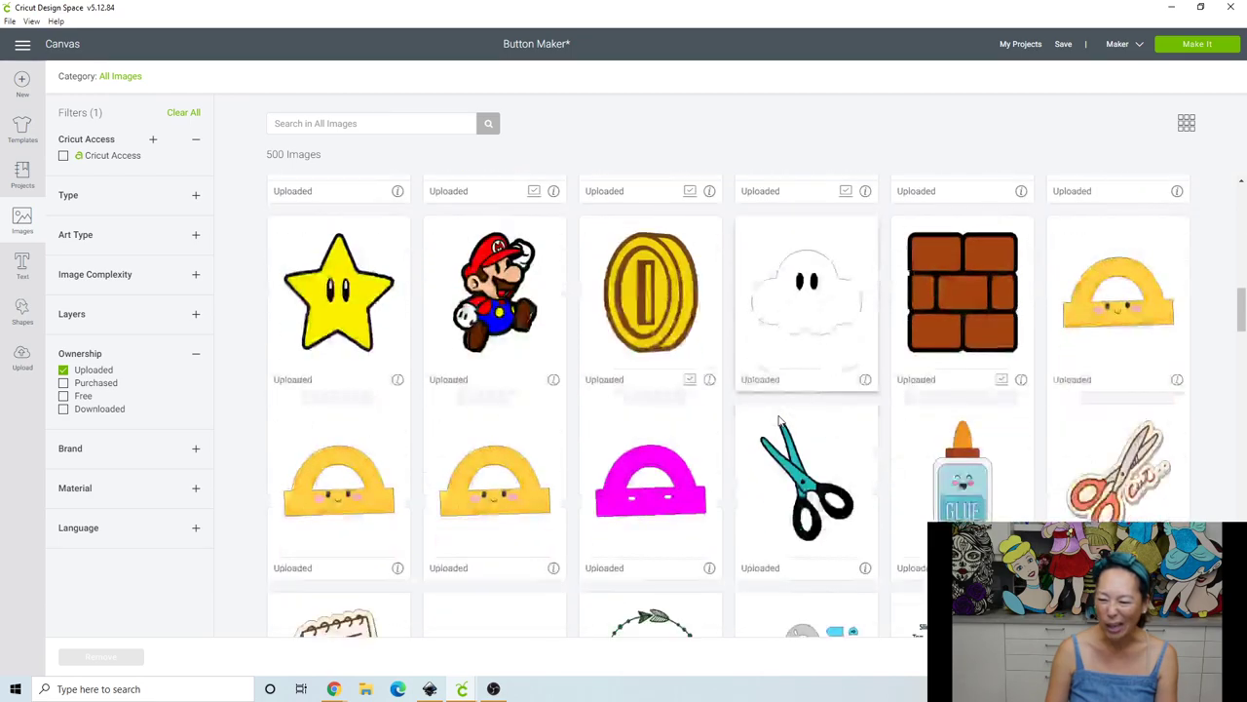
{"action": "scroll", "coordinate": [778, 414], "scroll_direction": "up", "scroll_amount": 2}
{"action": "left_click", "coordinate": [650, 332]}
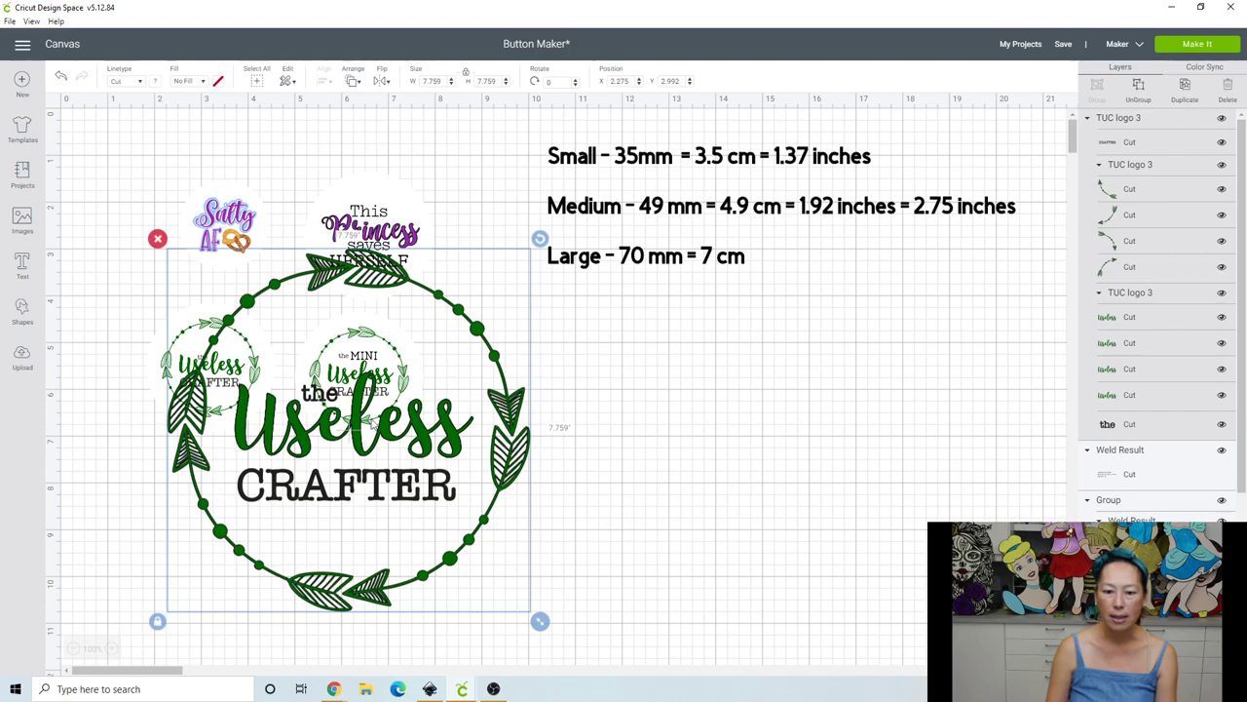
{"action": "left_click_drag", "start_coordinate": [374, 423], "coordinate": [726, 473]}
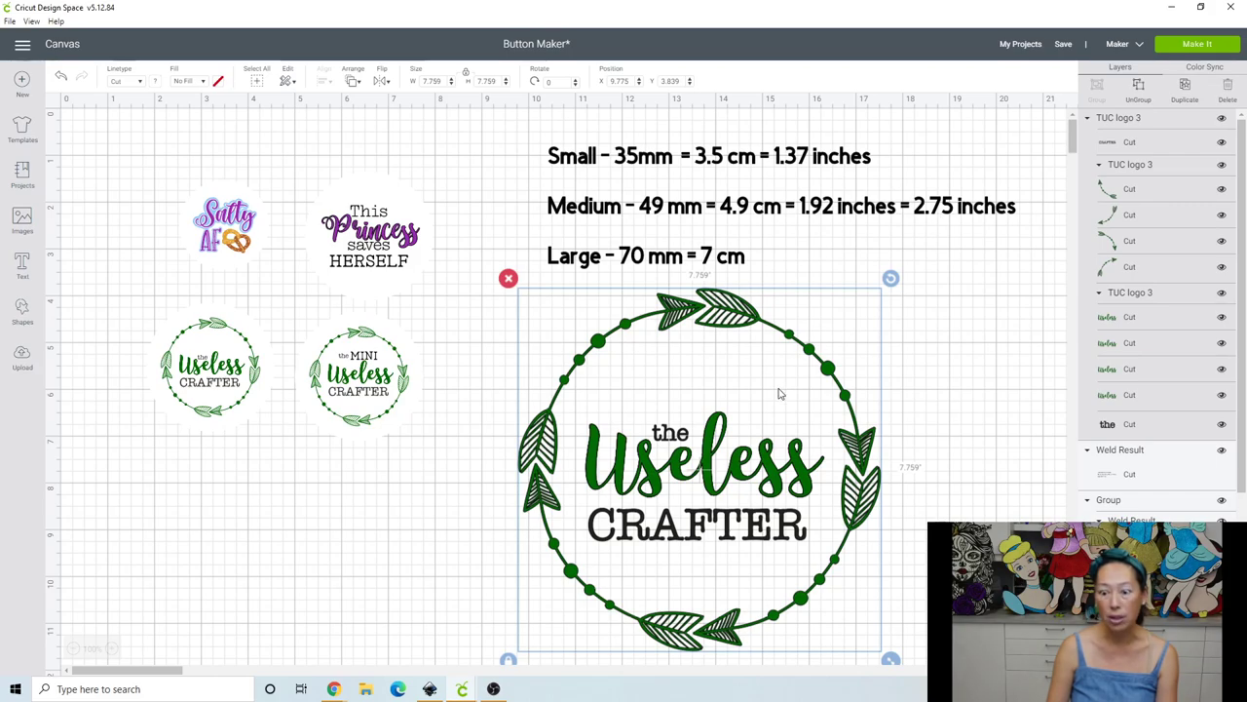
{"action": "scroll", "coordinate": [779, 393], "scroll_direction": "down", "scroll_amount": 3}
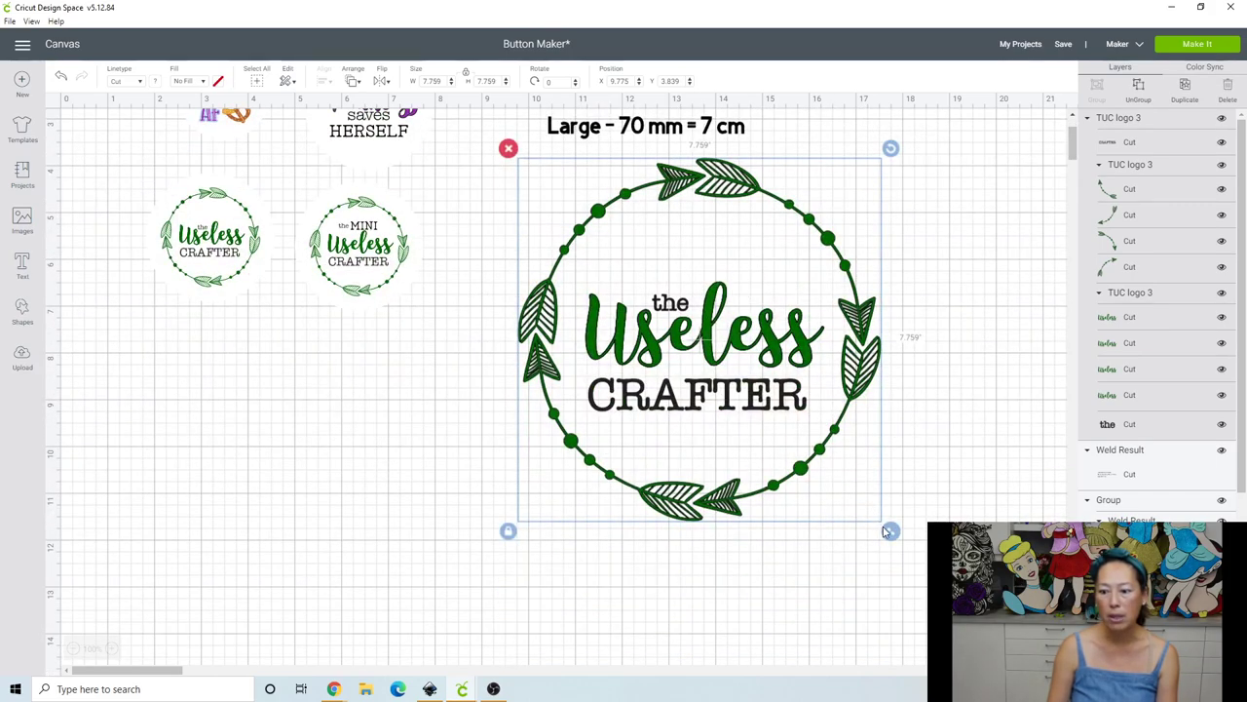
{"action": "left_click_drag", "start_coordinate": [889, 530], "coordinate": [754, 395]}
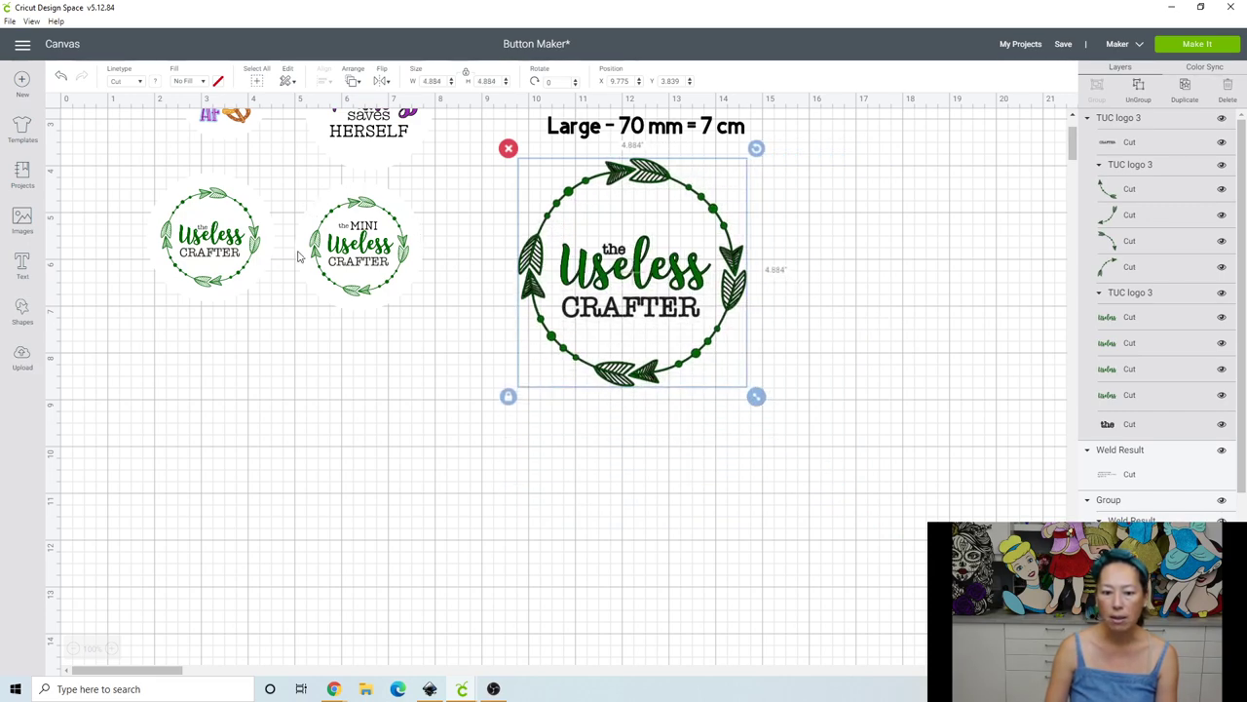
Add a white 2.75-inch circle below the buttons
{"action": "left_click", "coordinate": [24, 312]}
{"action": "left_click", "coordinate": [120, 222]}
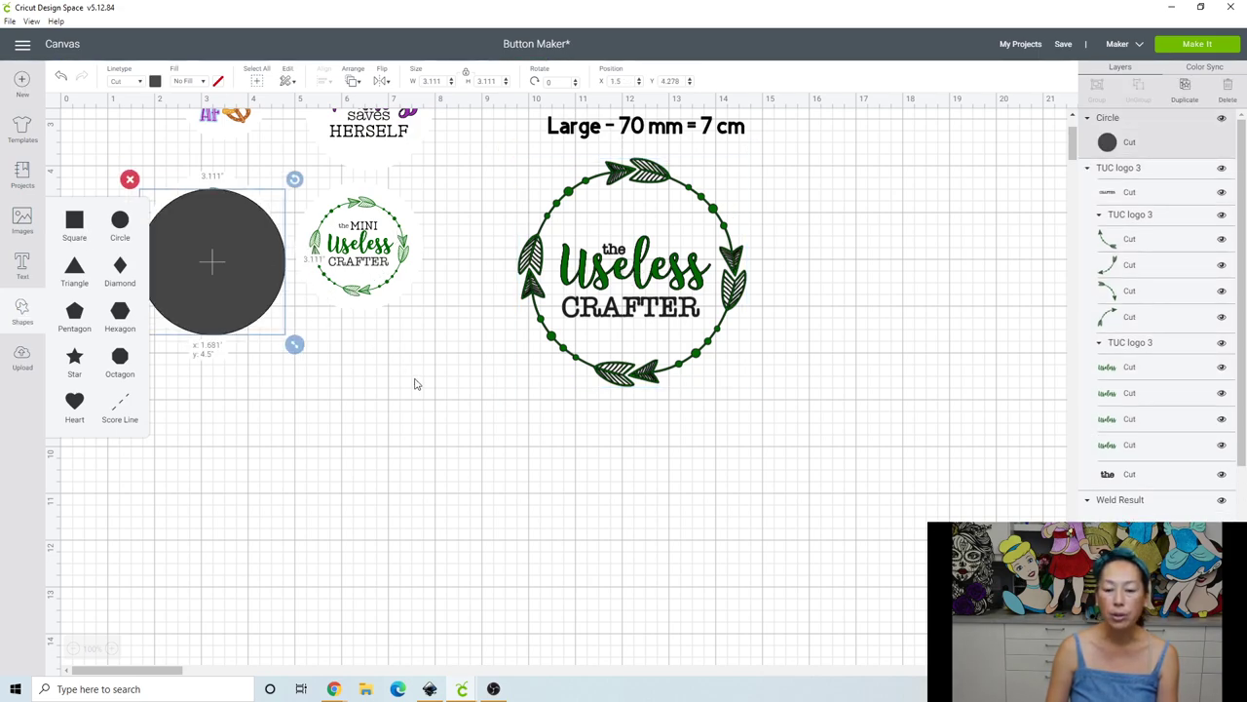
{"action": "left_click_drag", "start_coordinate": [261, 254], "coordinate": [486, 433]}
{"action": "left_click", "coordinate": [487, 81]}
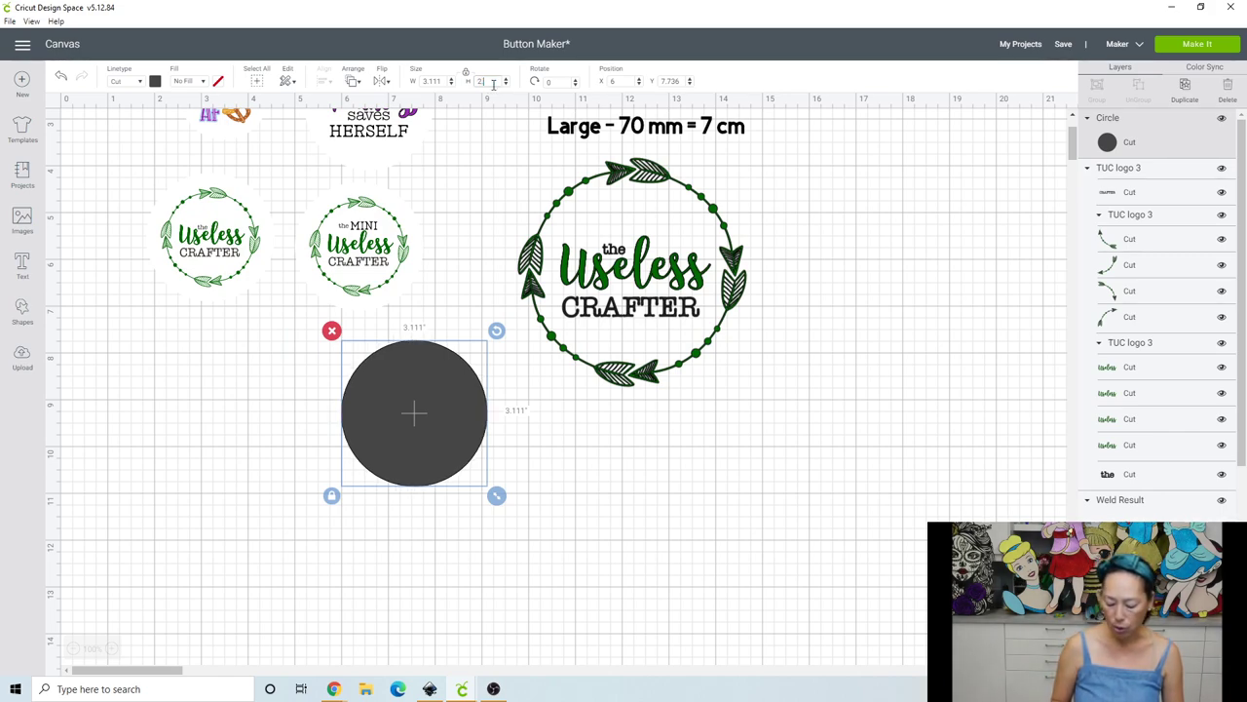
{"action": "type", "text": "2.75"}
{"action": "key", "text": "Tab"}
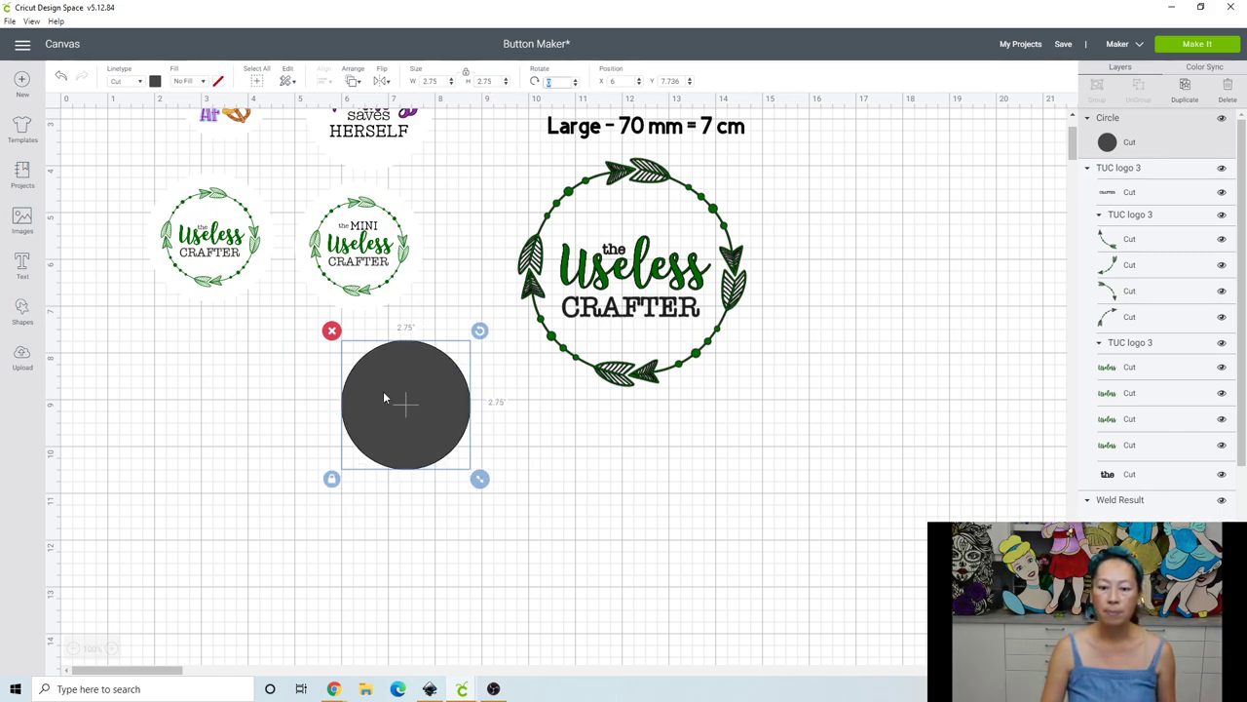
{"action": "left_click", "coordinate": [155, 82]}
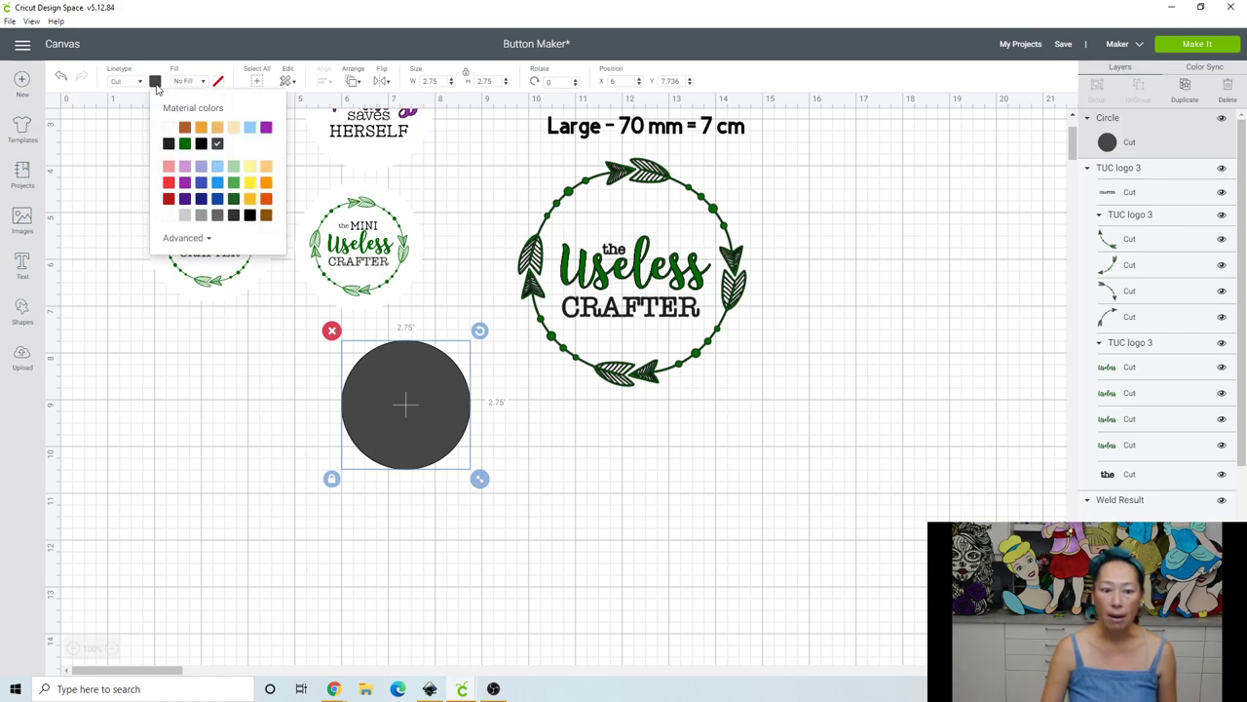
{"action": "left_click", "coordinate": [168, 127]}
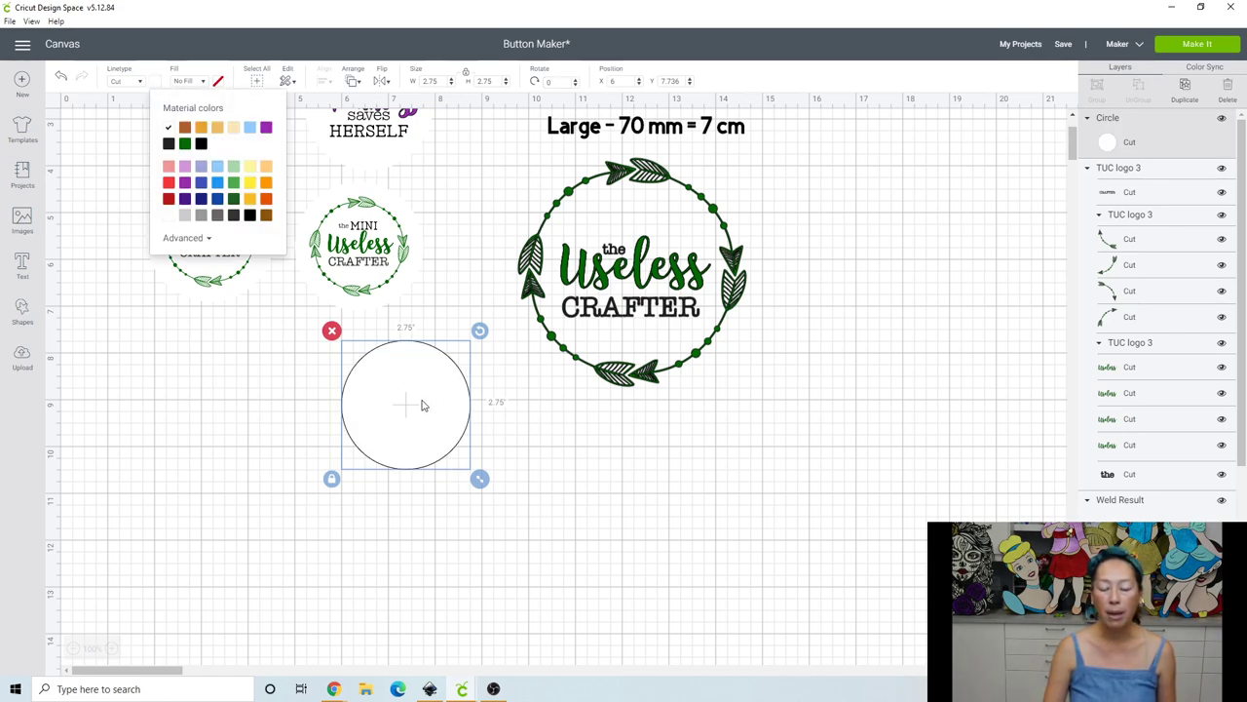
{"action": "left_click_drag", "start_coordinate": [443, 415], "coordinate": [508, 451]}
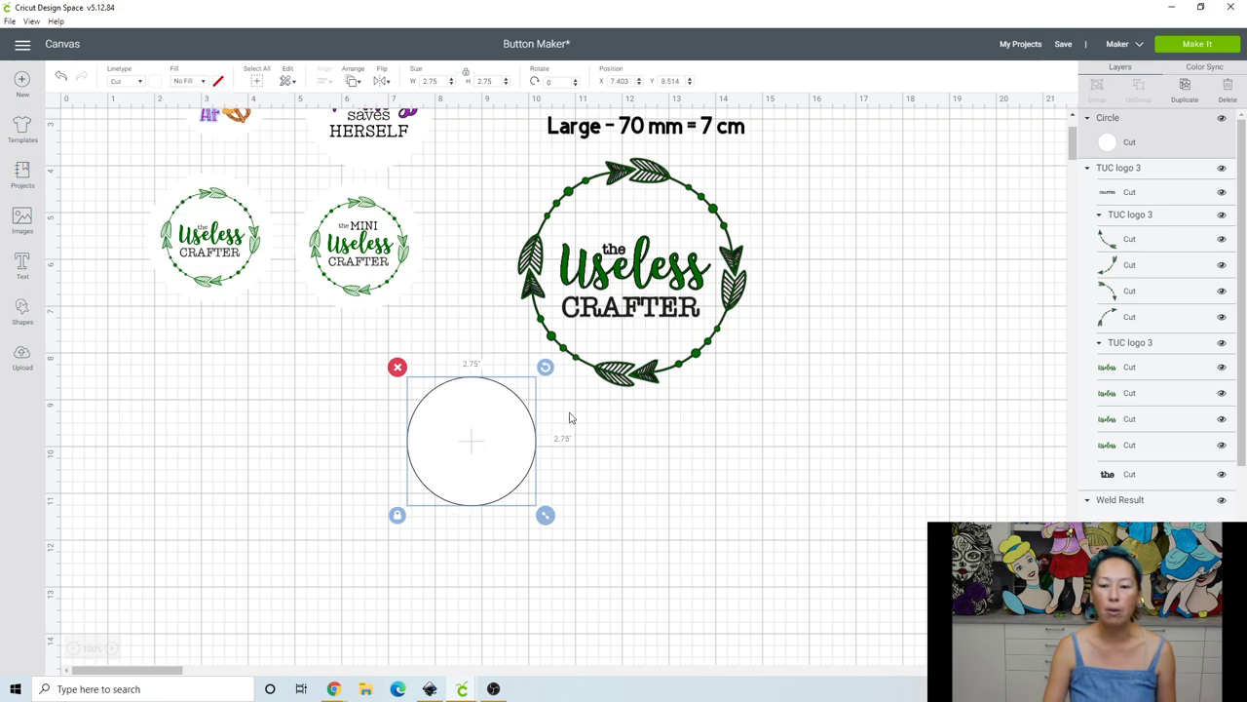
Shrink the Useless Crafter logo to 2.69 inches, place it over the circle, and bring it to front
{"action": "left_click", "coordinate": [687, 359]}
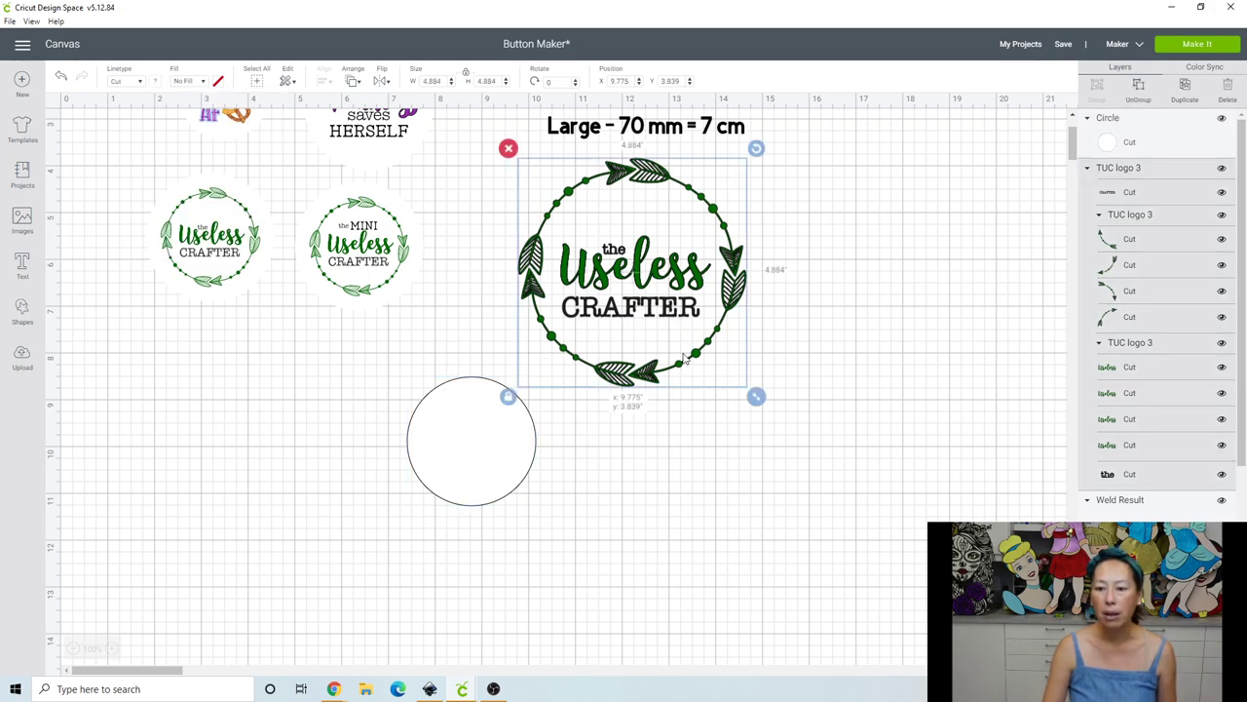
{"action": "left_click_drag", "start_coordinate": [678, 329], "coordinate": [743, 462]}
{"action": "left_click_drag", "start_coordinate": [814, 525], "coordinate": [715, 426]}
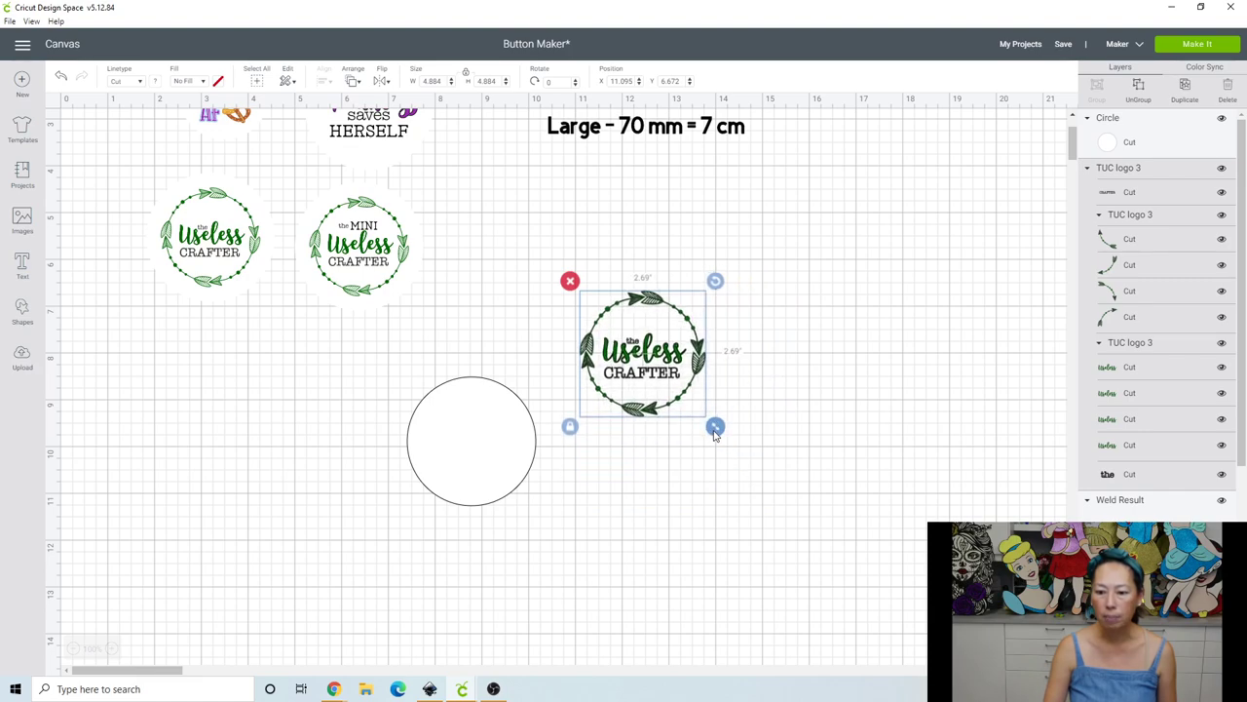
{"action": "left_click_drag", "start_coordinate": [685, 375], "coordinate": [505, 456]}
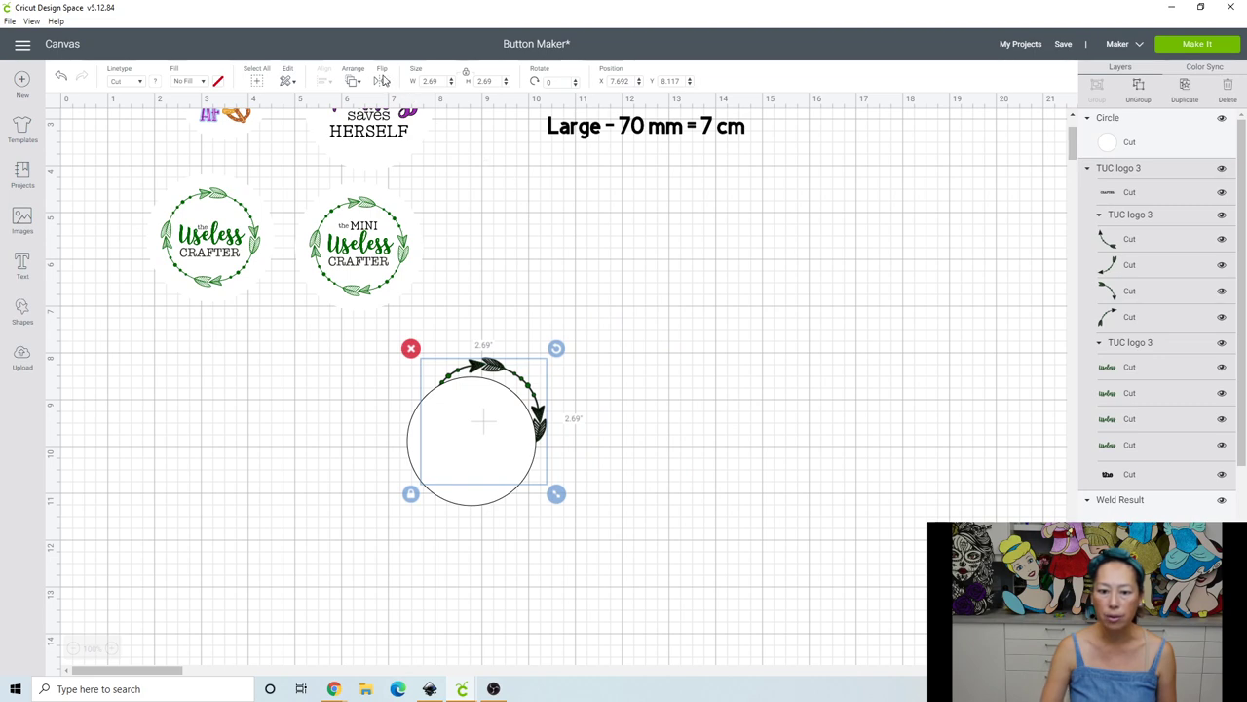
{"action": "left_click", "coordinate": [353, 85]}
{"action": "left_click", "coordinate": [370, 157]}
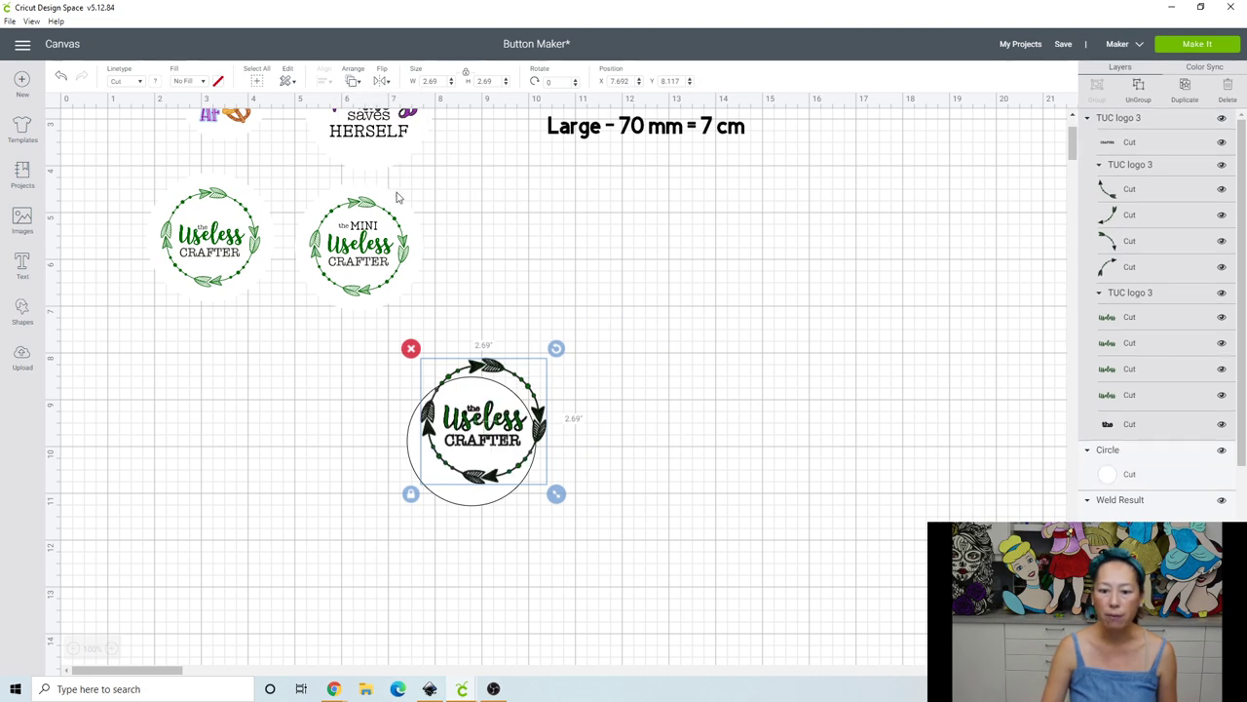
Shrink the logo to 2.37 inches and centre it inside the white circle
{"action": "left_click_drag", "start_coordinate": [481, 403], "coordinate": [466, 440]}
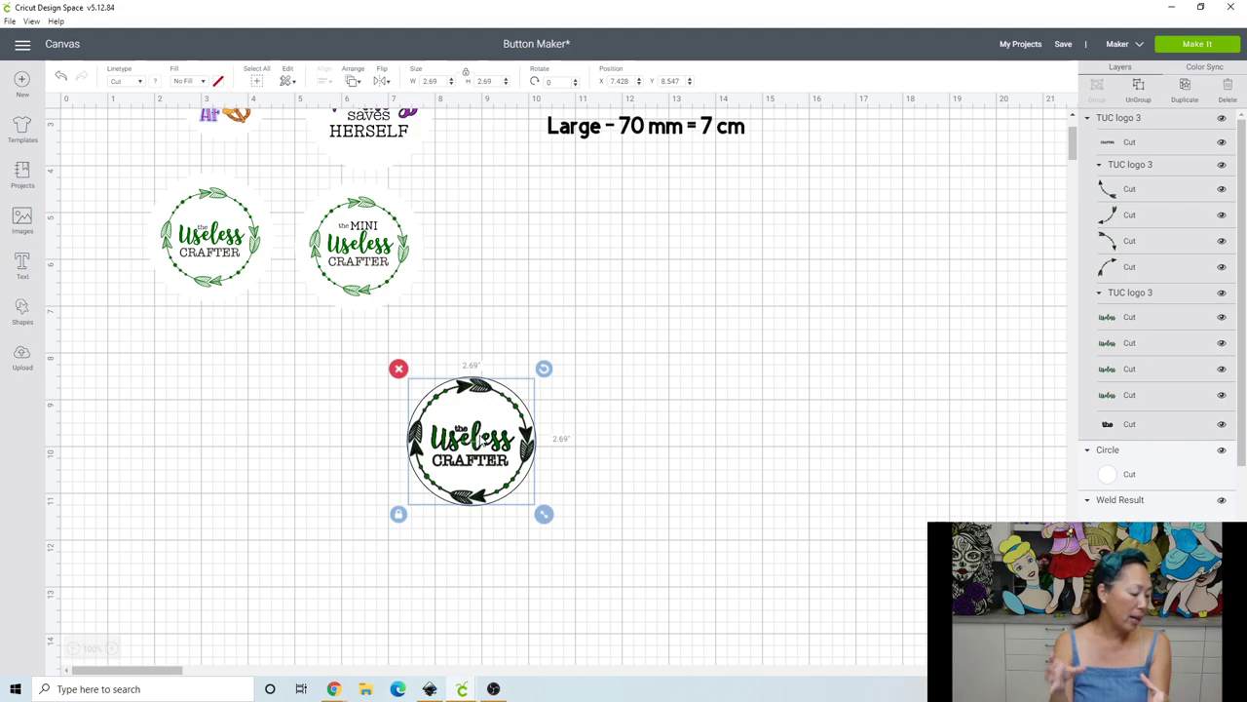
{"action": "scroll", "coordinate": [860, 220], "scroll_direction": "up", "scroll_amount": 3}
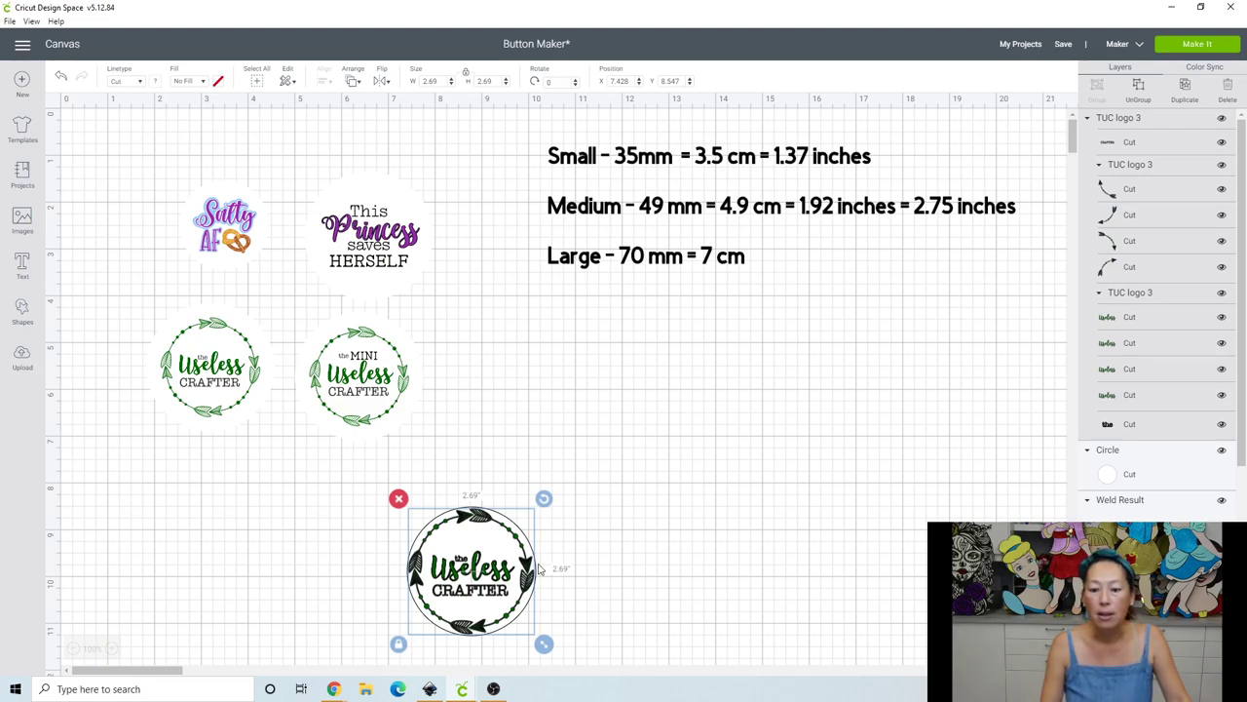
{"action": "scroll", "coordinate": [518, 563], "scroll_direction": "down", "scroll_amount": 2}
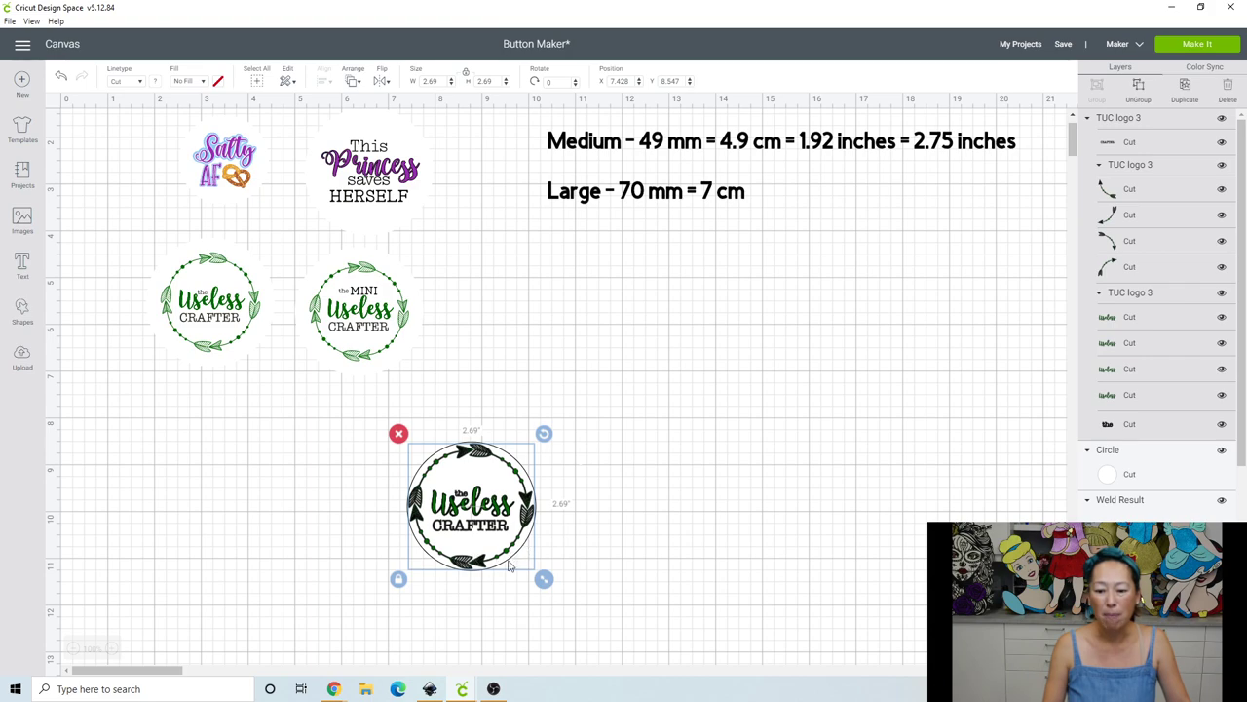
{"action": "left_click_drag", "start_coordinate": [544, 579], "coordinate": [529, 564]}
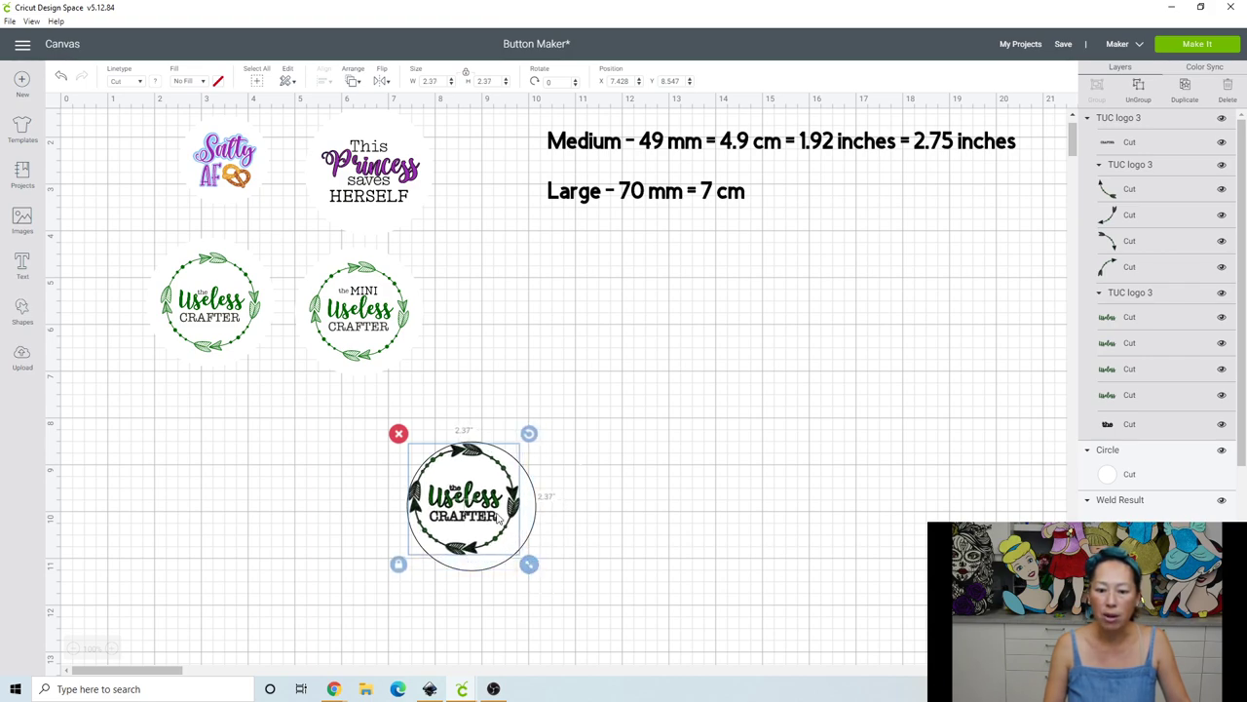
{"action": "left_click_drag", "start_coordinate": [495, 512], "coordinate": [503, 520]}
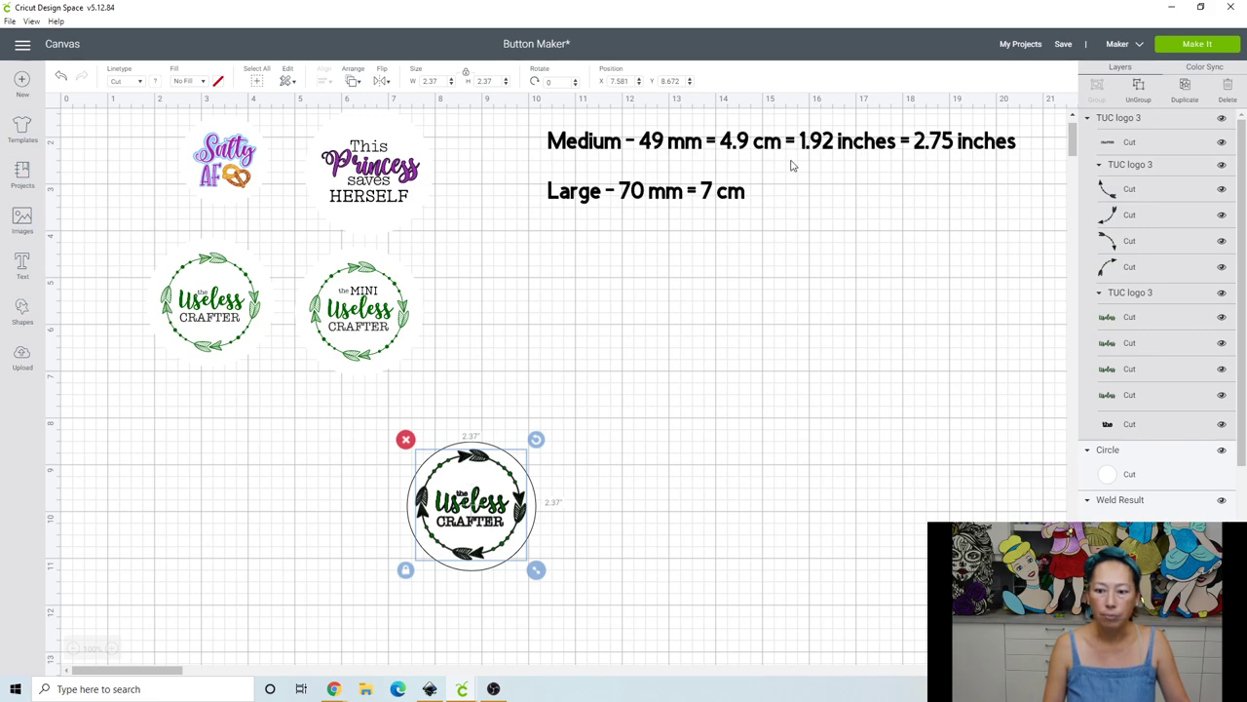
Select the circle and logo together and flatten them into one 2.75-inch button
{"action": "left_click", "coordinate": [680, 439]}
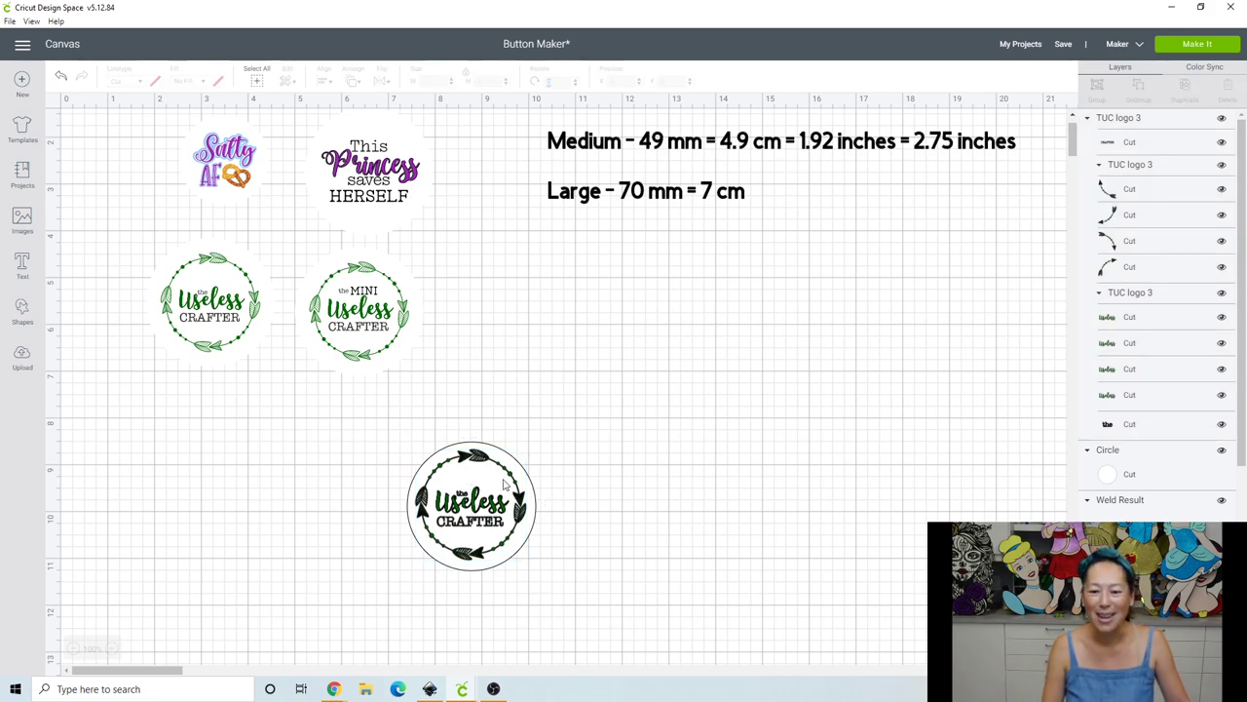
{"action": "left_click_drag", "start_coordinate": [366, 445], "coordinate": [590, 568]}
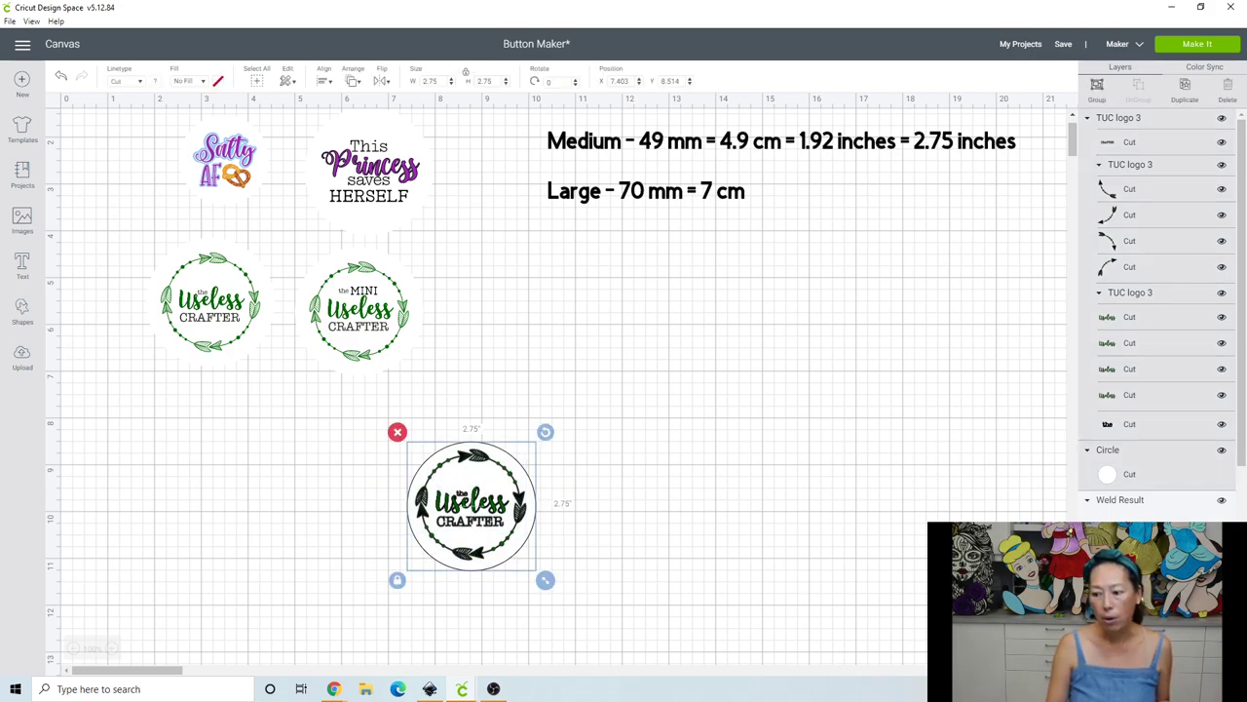
{"action": "left_click", "coordinate": [1197, 667]}
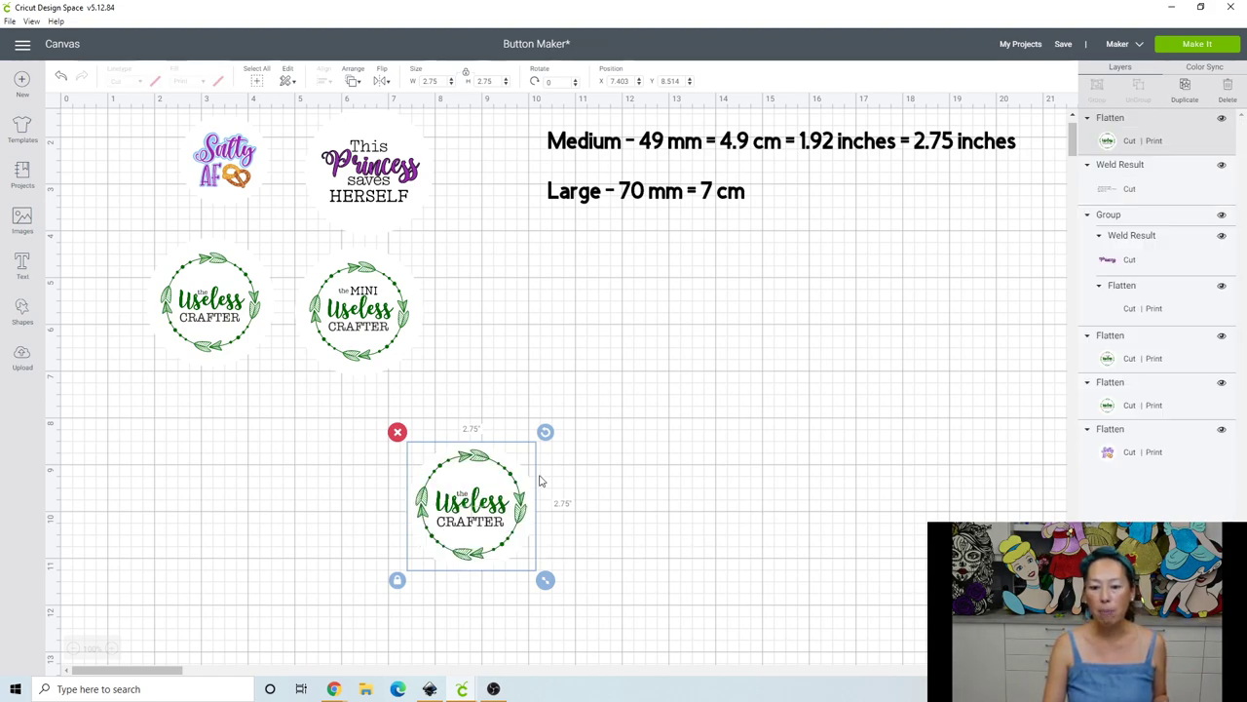
Move the flattened button below the other Useless Crafter buttons
{"action": "left_click_drag", "start_coordinate": [487, 522], "coordinate": [582, 341]}
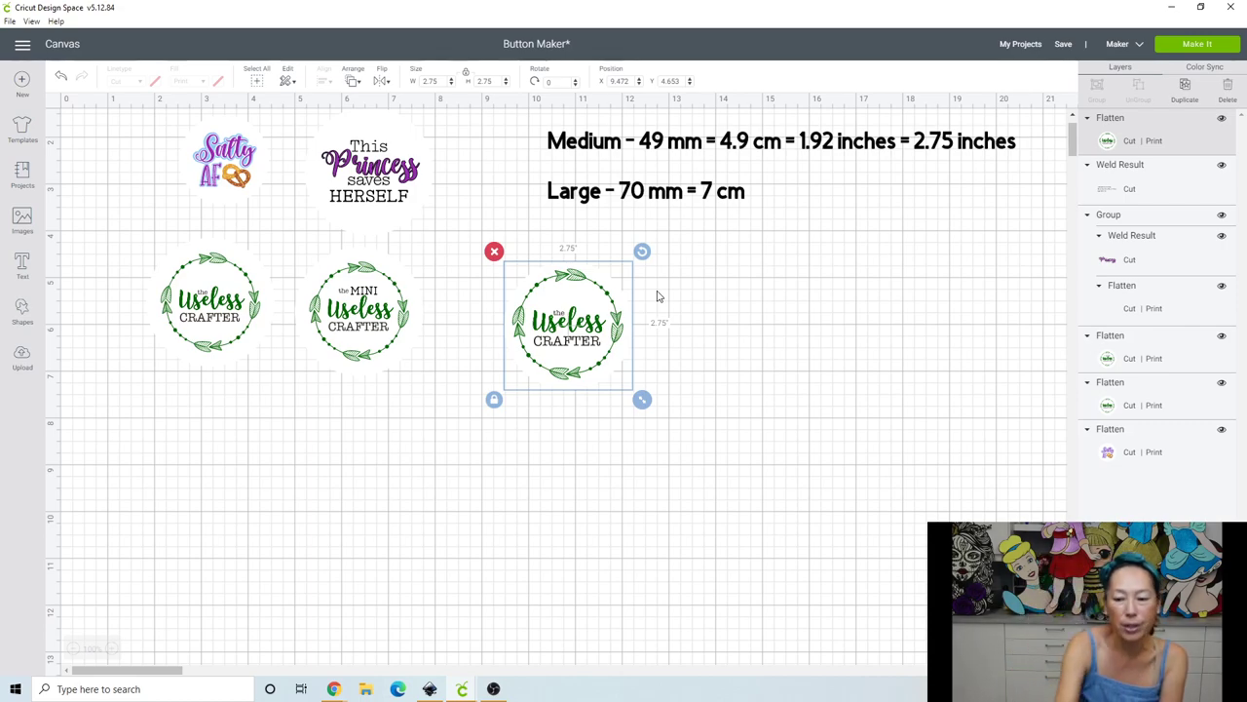
{"action": "left_click", "coordinate": [734, 362]}
{"action": "left_click", "coordinate": [577, 341]}
{"action": "left_click_drag", "start_coordinate": [577, 337], "coordinate": [577, 349]}
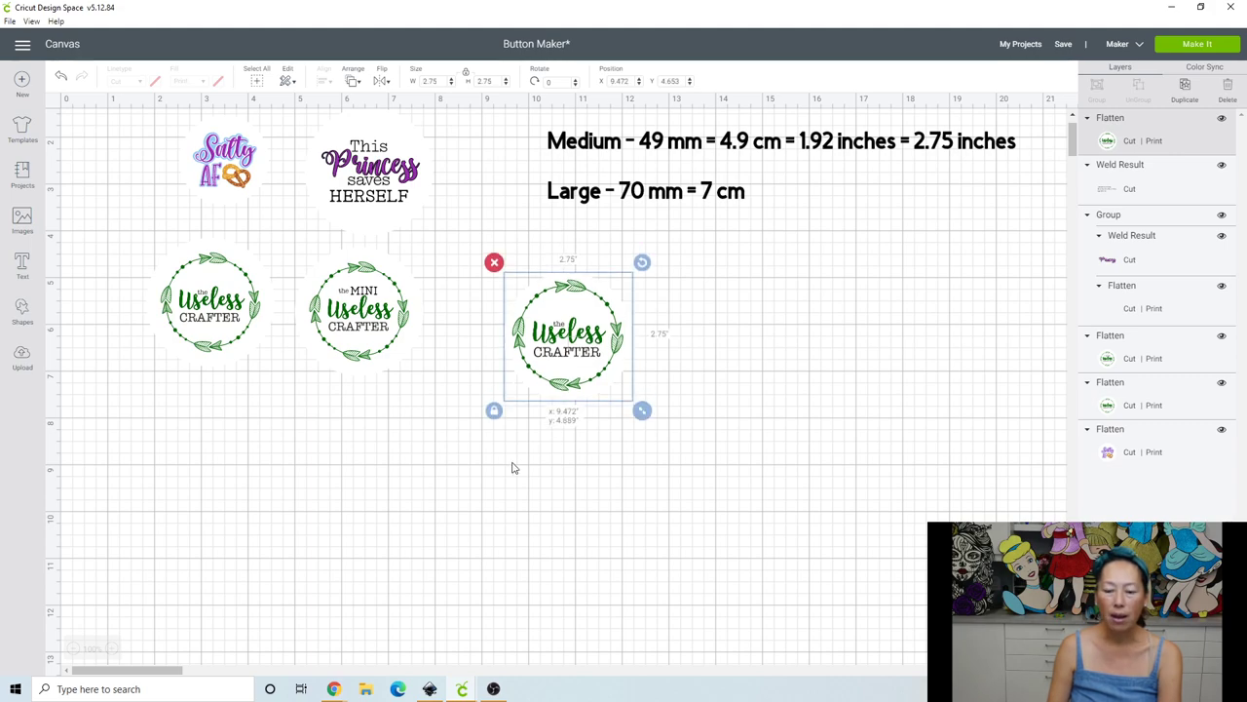
{"action": "left_click_drag", "start_coordinate": [514, 468], "coordinate": [272, 589]}
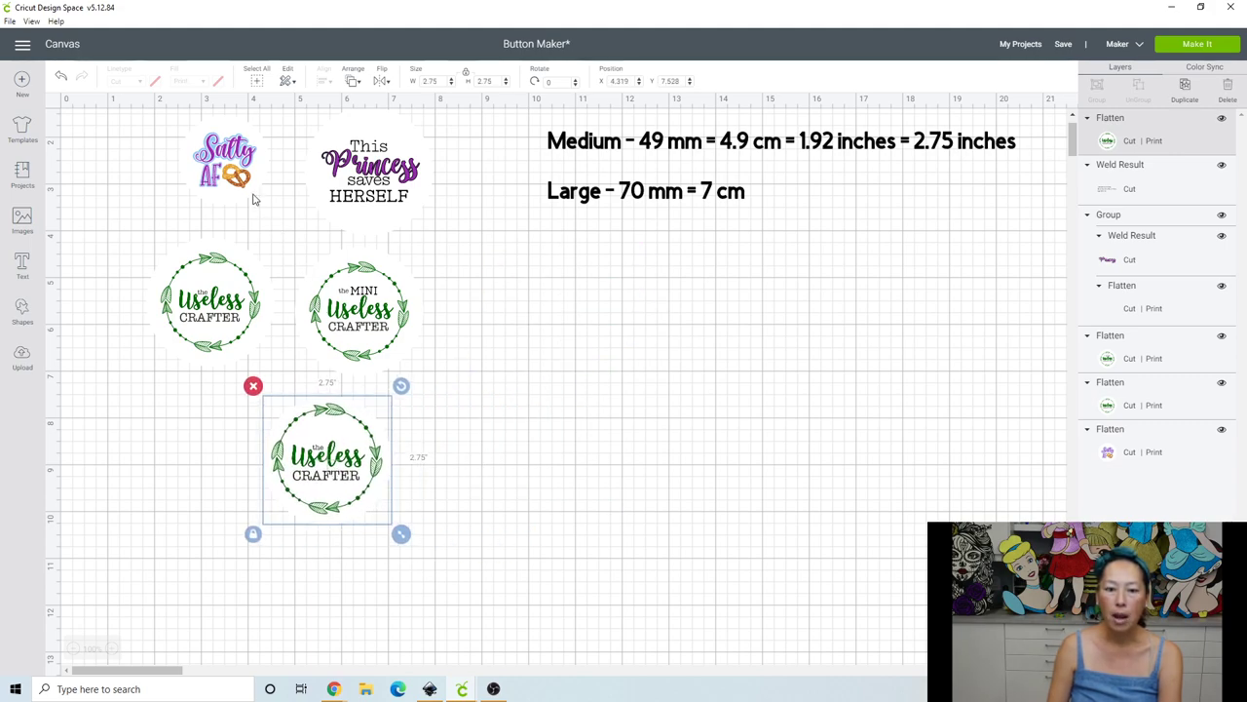
{"action": "left_click", "coordinate": [230, 171]}
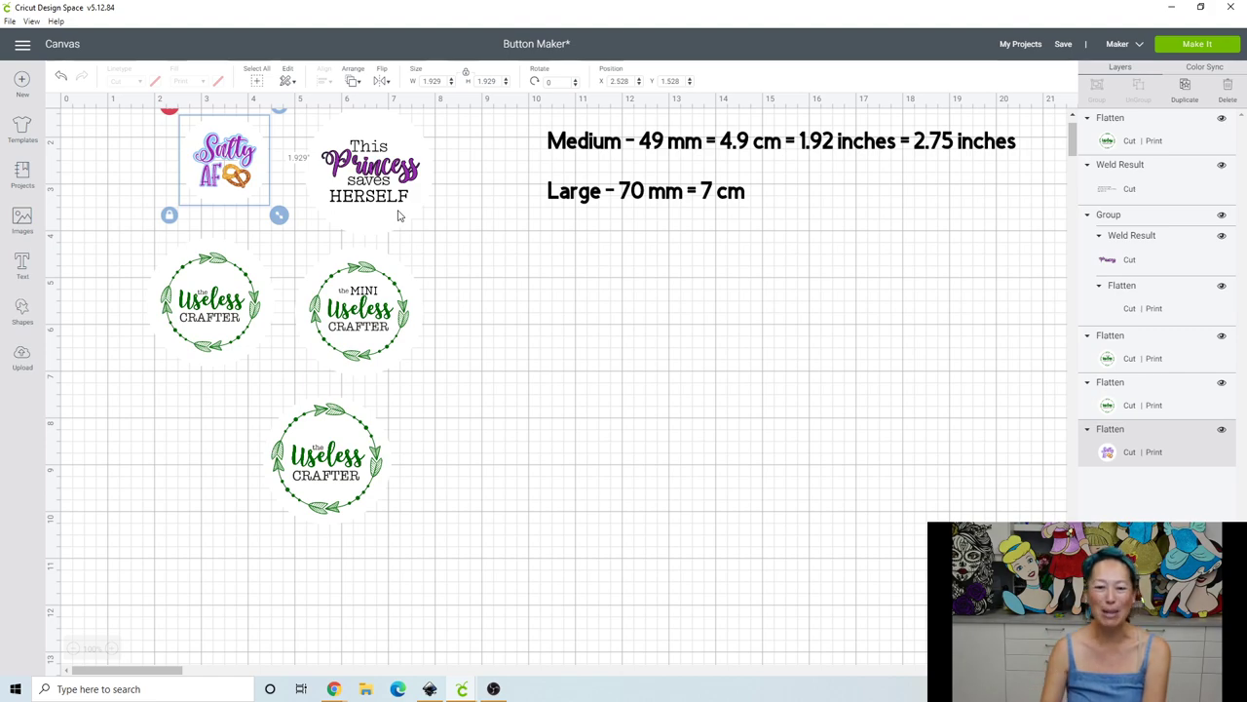
Add the orange-and-brown 'pretzel' image and place it in the empty area right of the buttons
{"action": "left_click", "coordinate": [26, 231]}
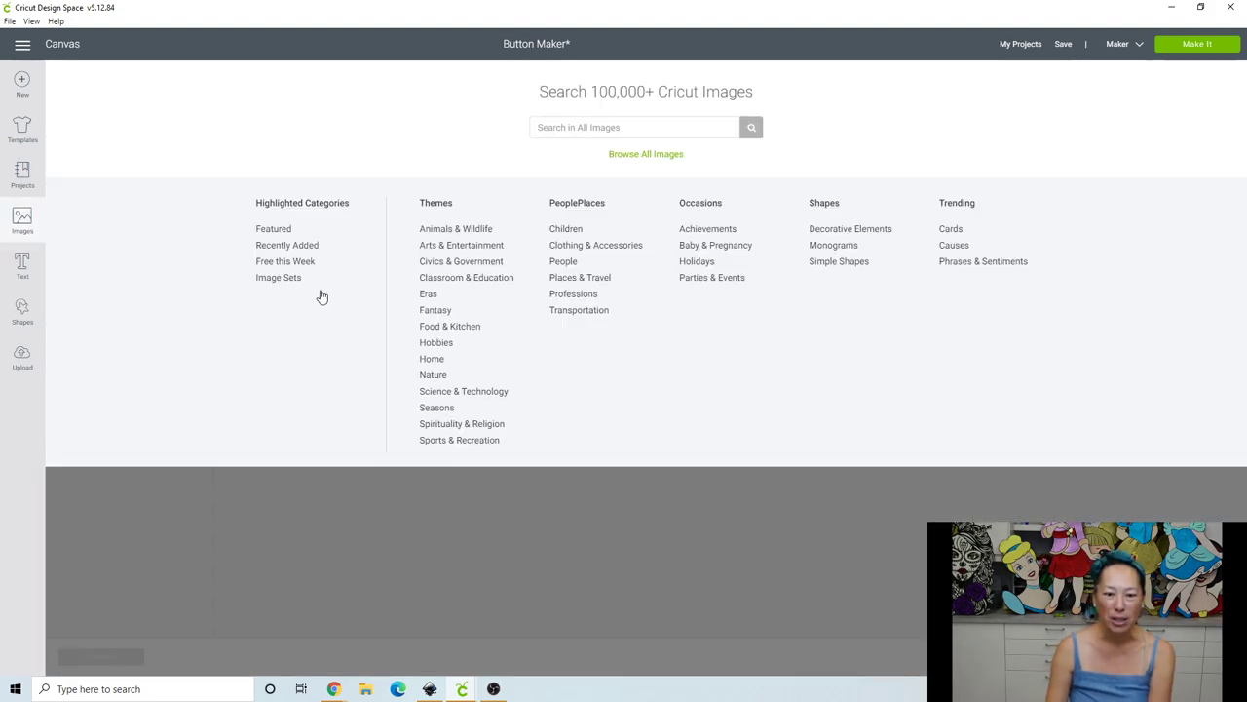
{"action": "left_click", "coordinate": [632, 131]}
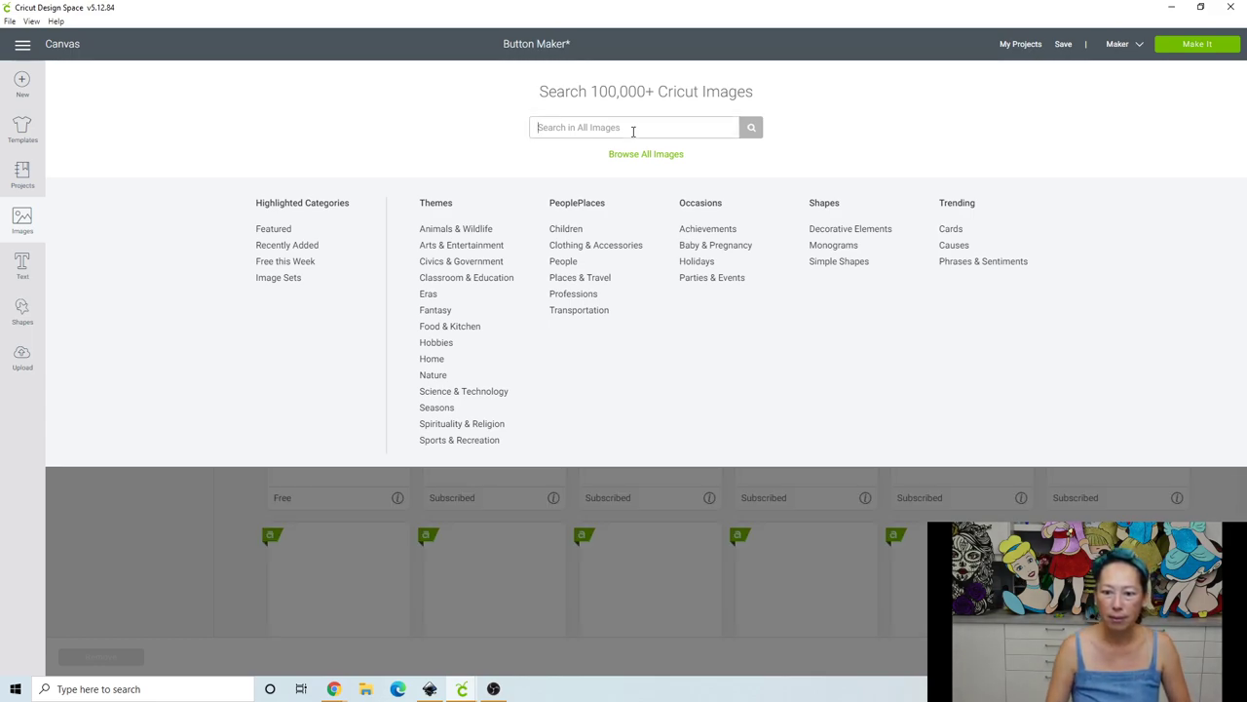
{"action": "type", "text": "pretzel"}
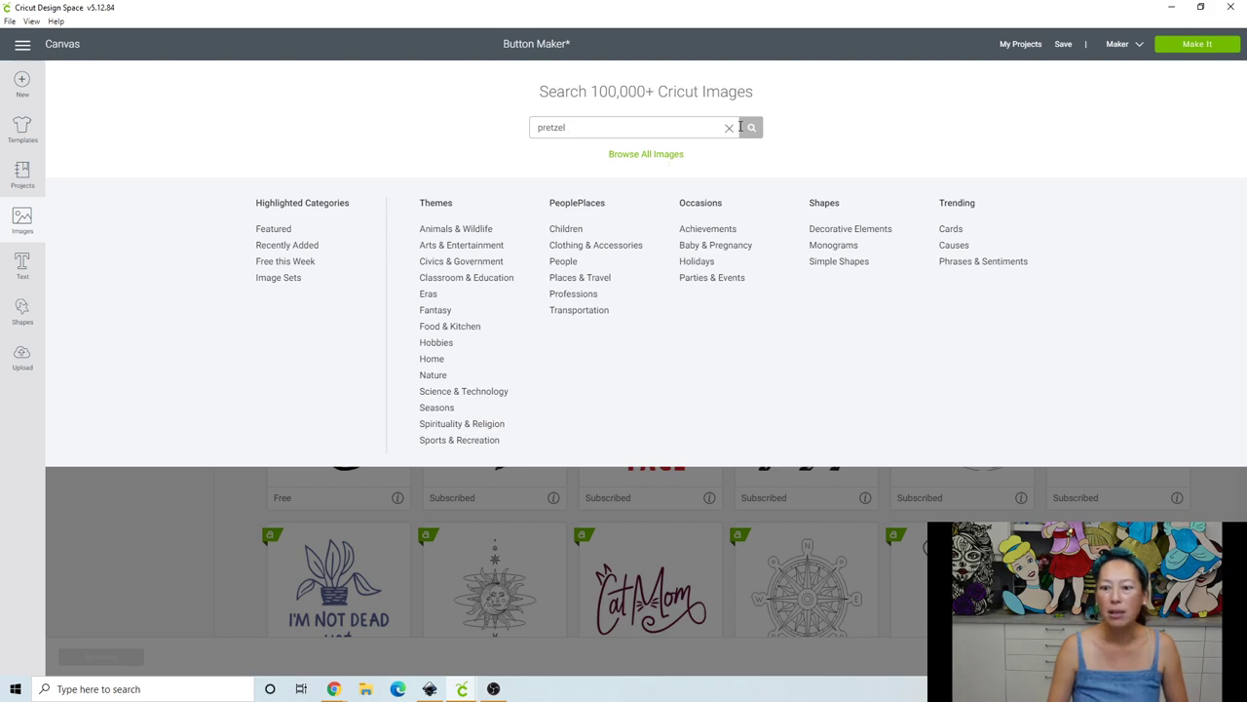
{"action": "key", "text": "Return"}
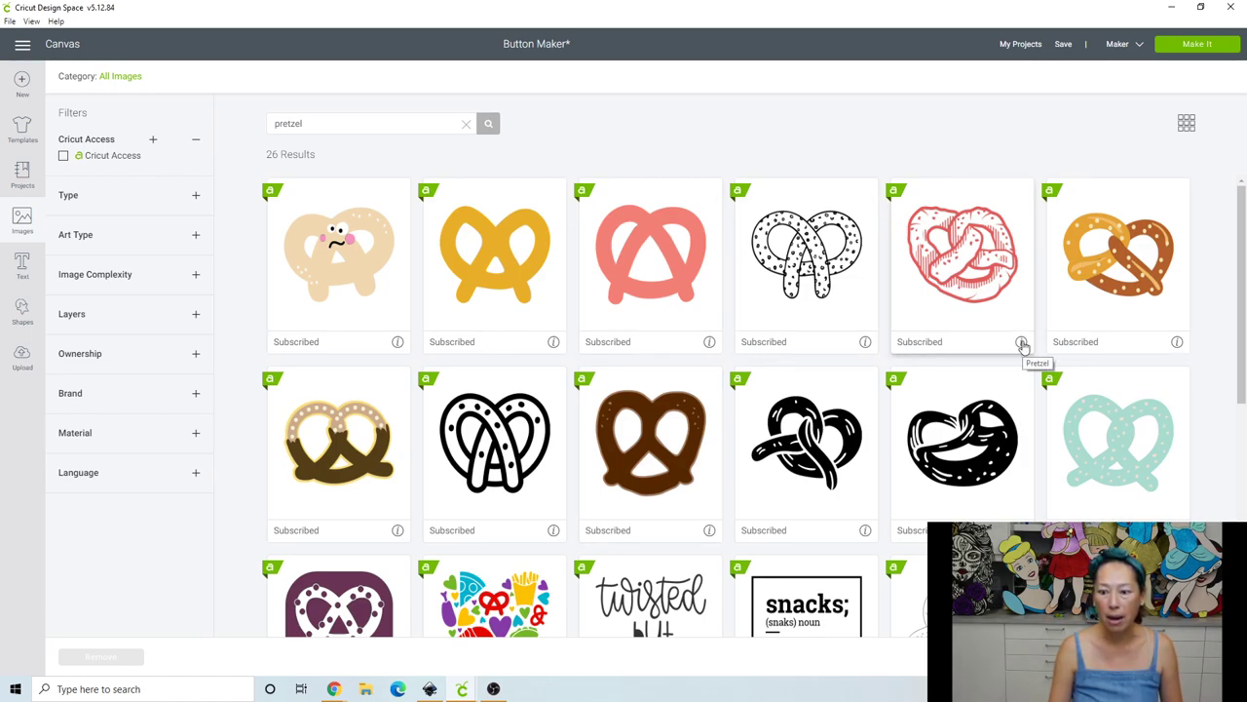
{"action": "left_click", "coordinate": [1128, 253]}
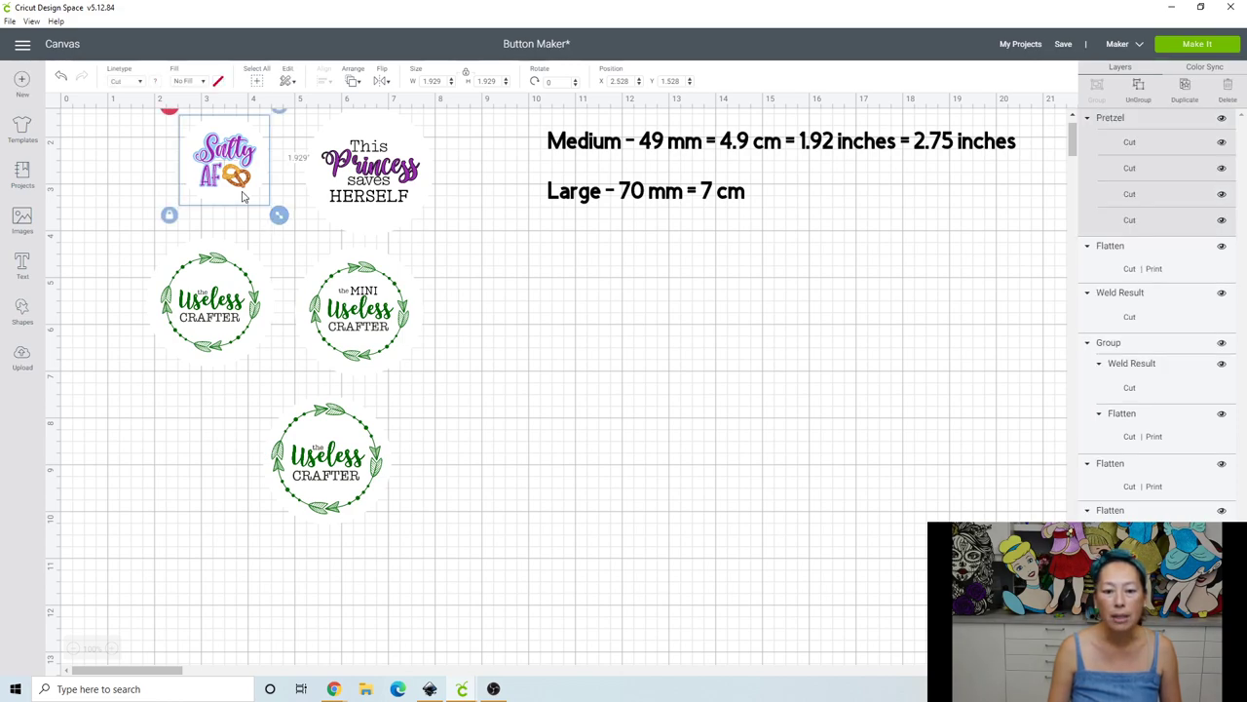
{"action": "left_click_drag", "start_coordinate": [241, 191], "coordinate": [230, 162]}
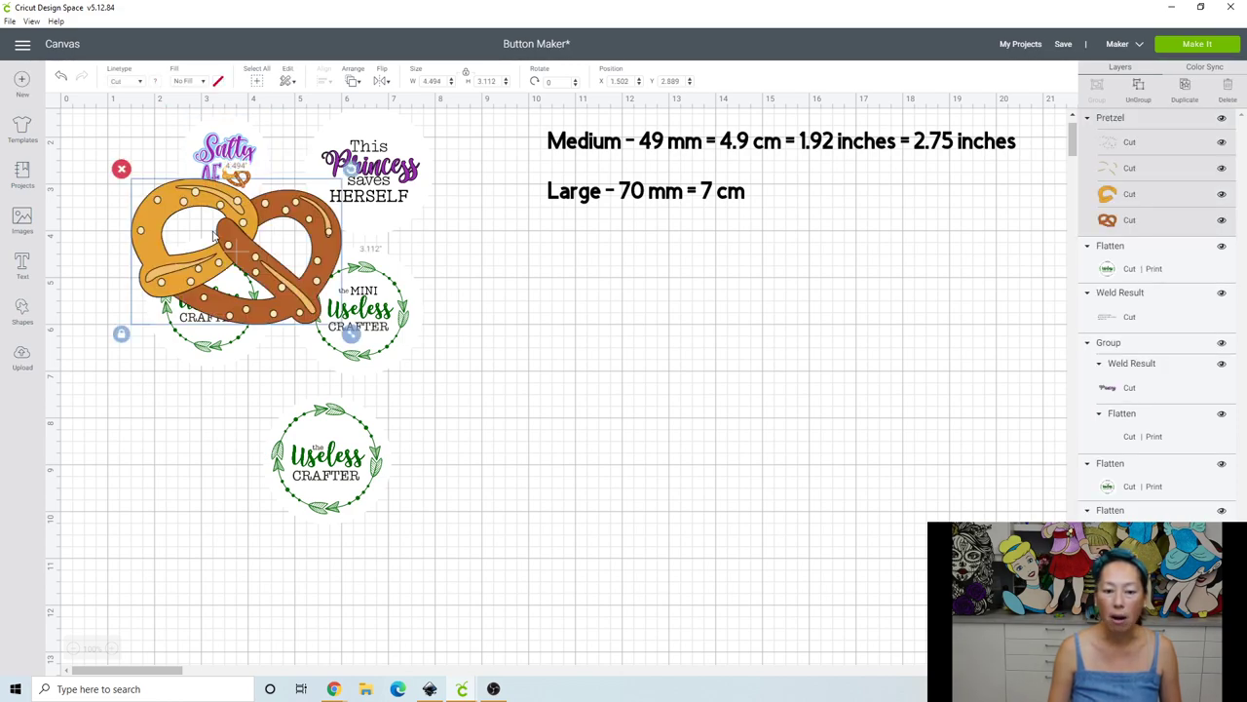
{"action": "left_click_drag", "start_coordinate": [213, 233], "coordinate": [737, 414]}
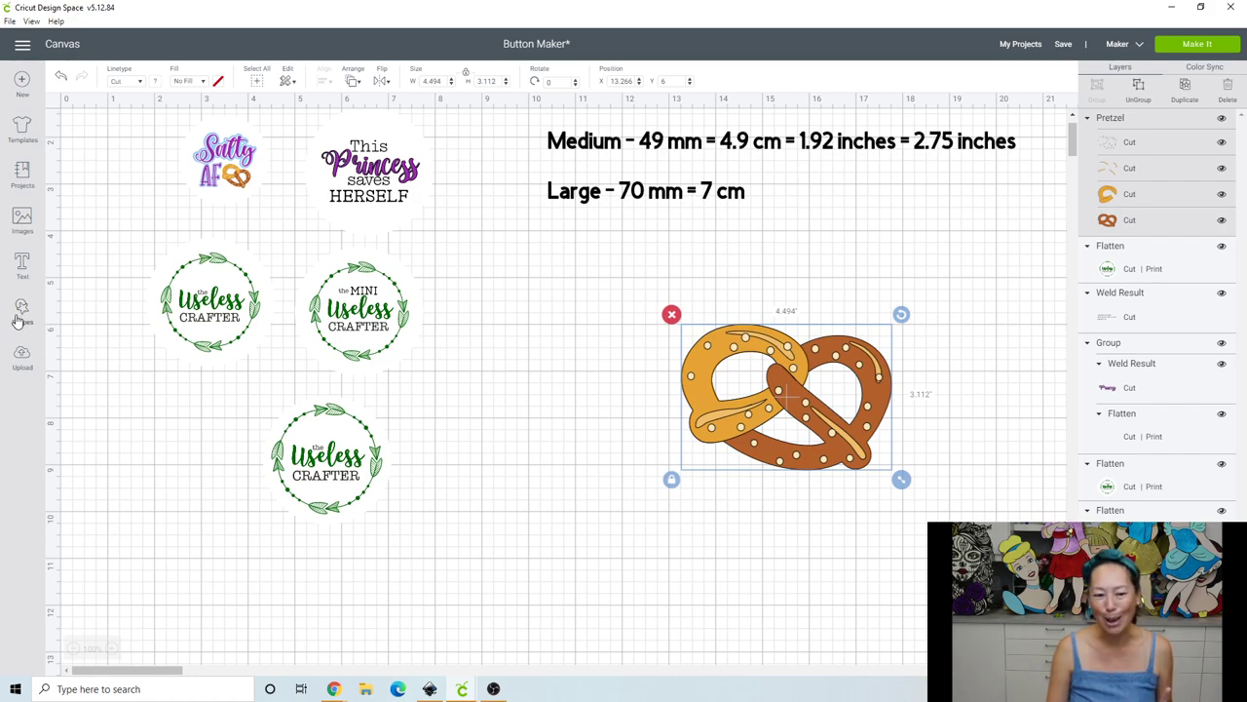
Add the uploaded green AF and Salty lettering images to the canvas
{"action": "left_click", "coordinate": [22, 216]}
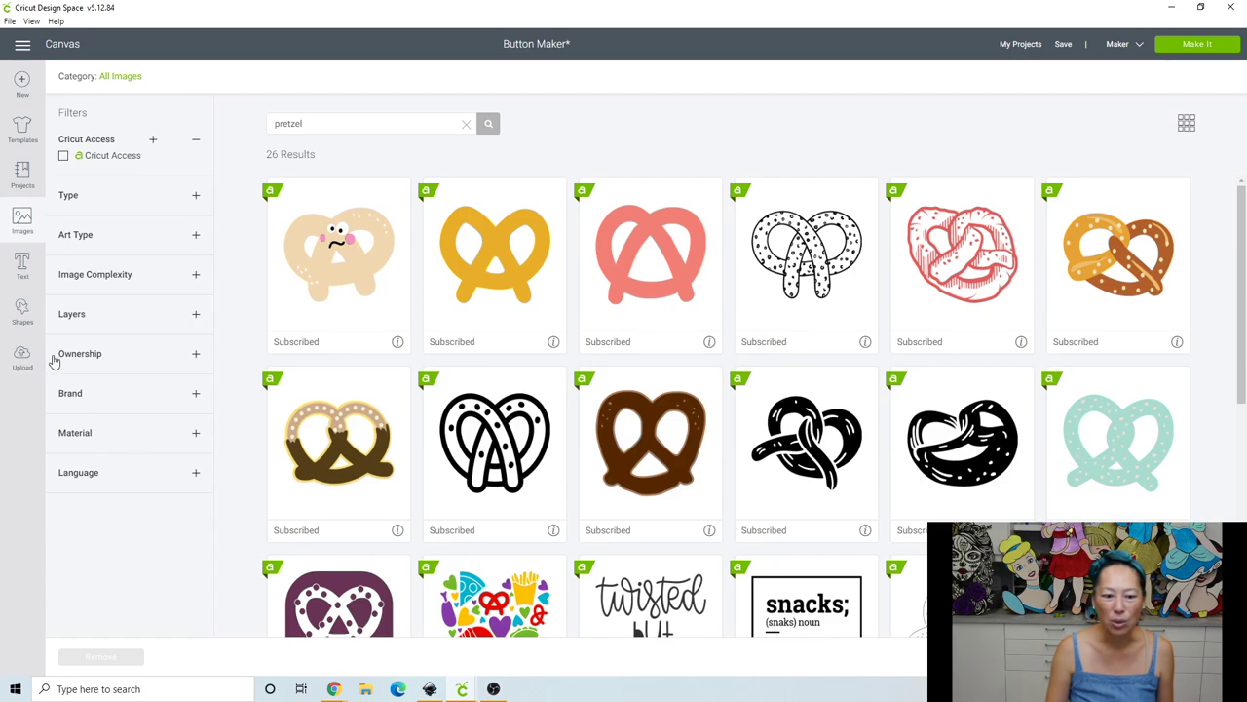
{"action": "left_click", "coordinate": [25, 361]}
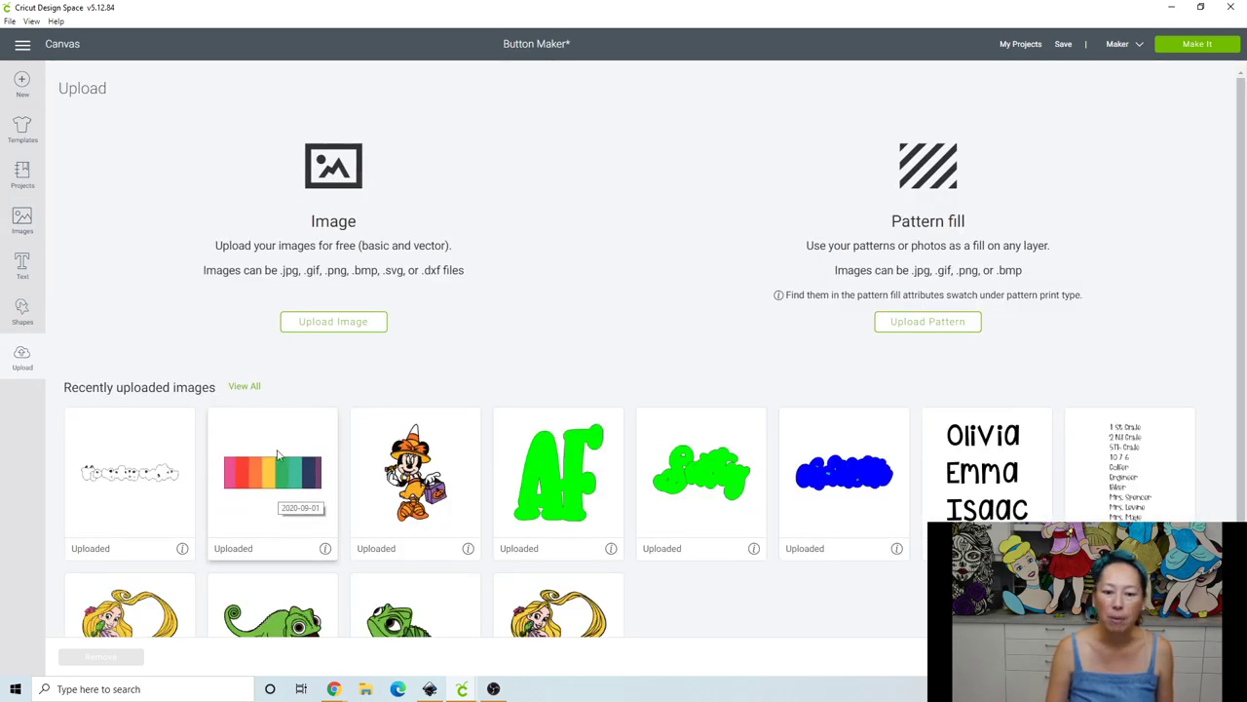
{"action": "left_click", "coordinate": [550, 469]}
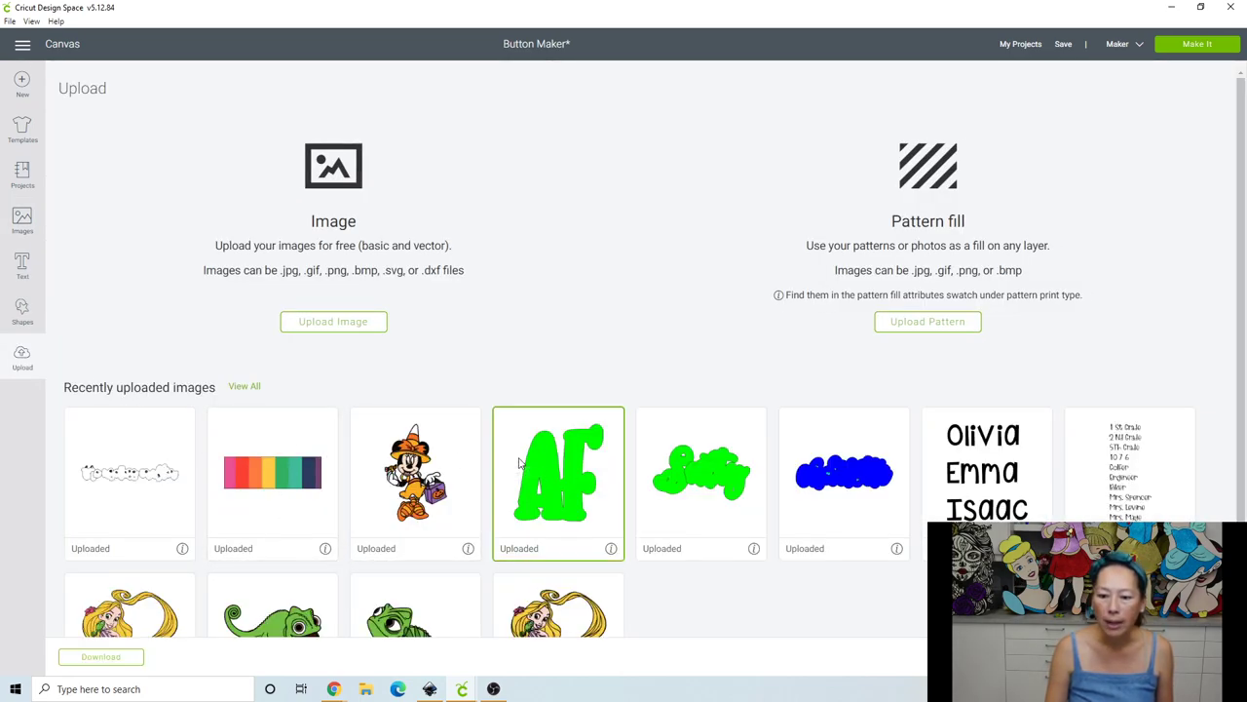
{"action": "left_click", "coordinate": [660, 484]}
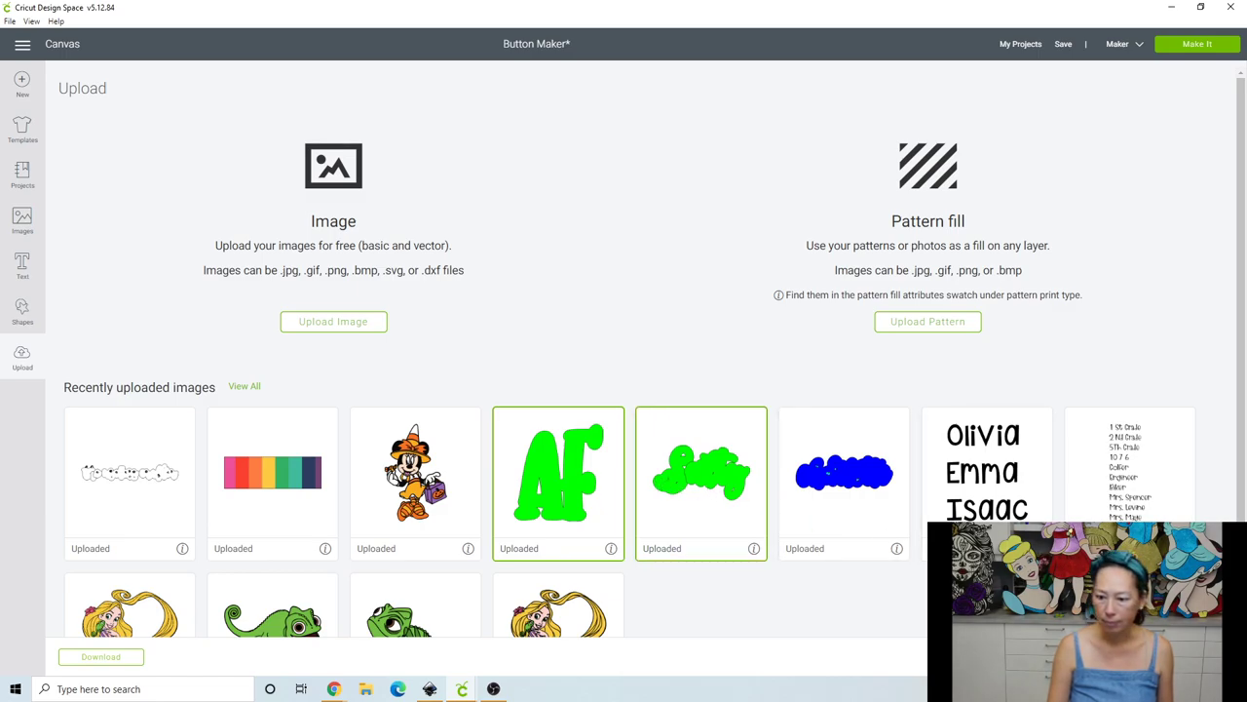
{"action": "left_click", "coordinate": [1159, 656]}
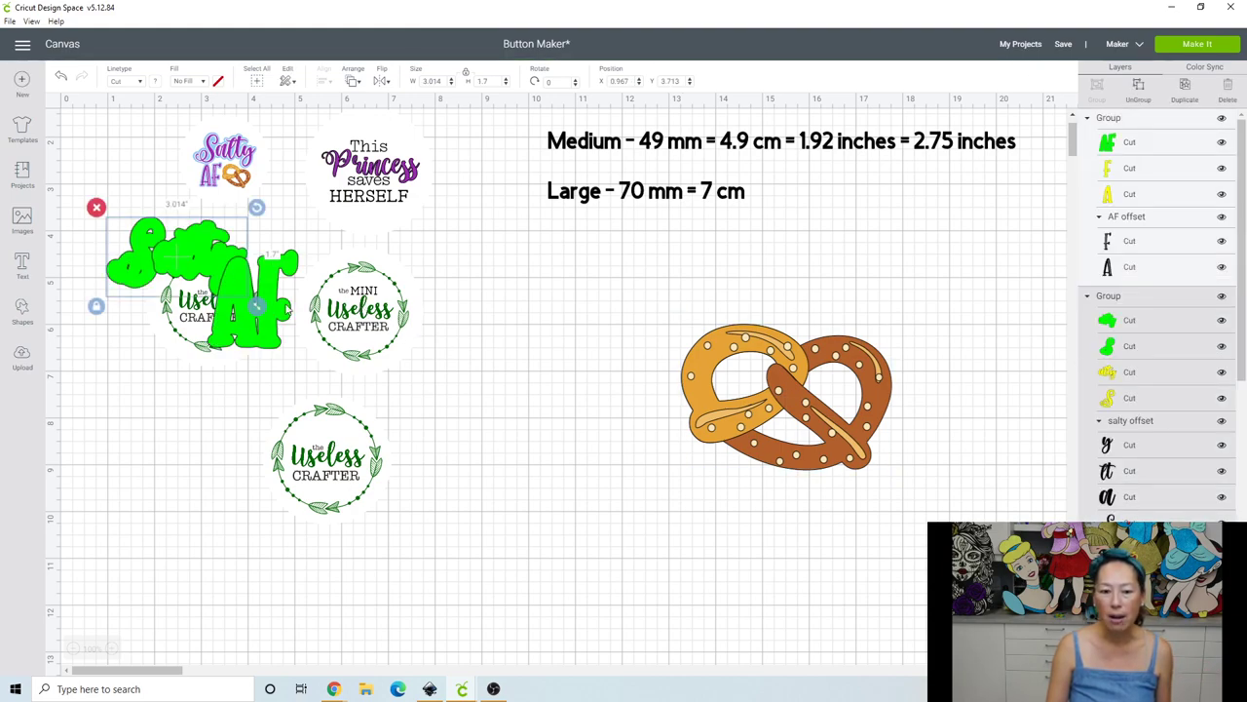
Place the green AF beside the pretzel with the Salty lettering above it
{"action": "left_click_drag", "start_coordinate": [226, 283], "coordinate": [593, 426]}
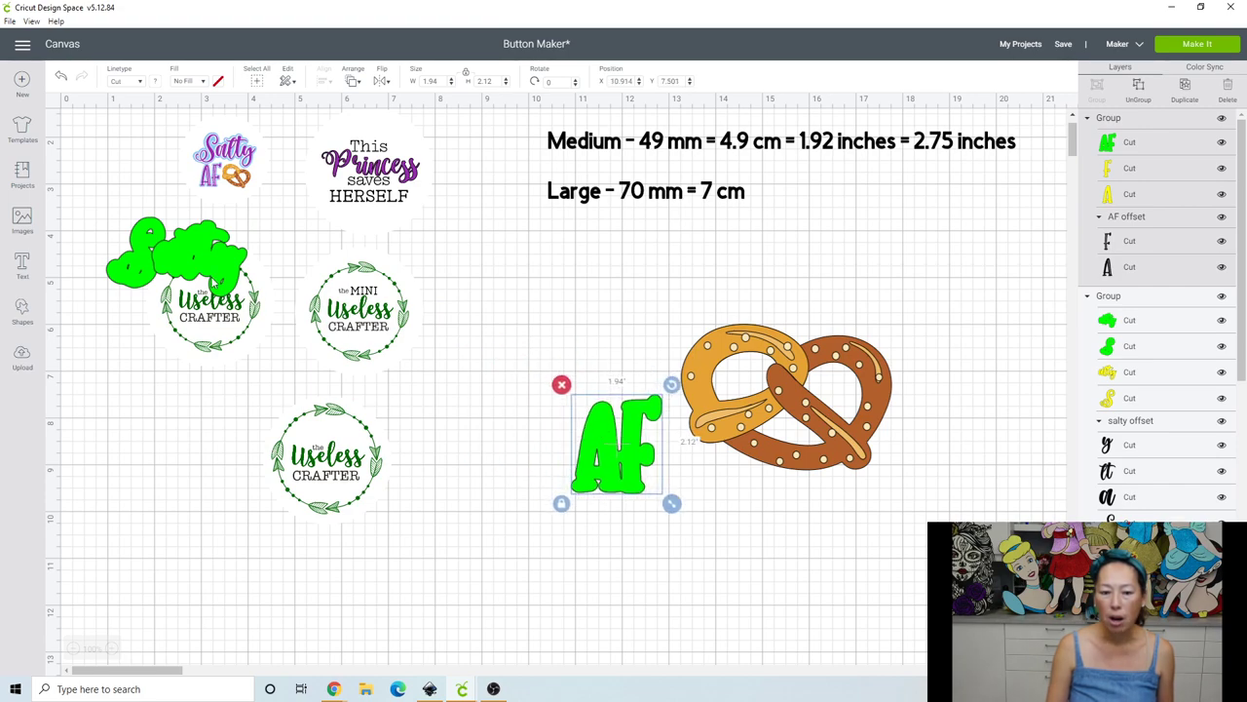
{"action": "left_click", "coordinate": [212, 260]}
{"action": "left_click_drag", "start_coordinate": [219, 292], "coordinate": [627, 364]}
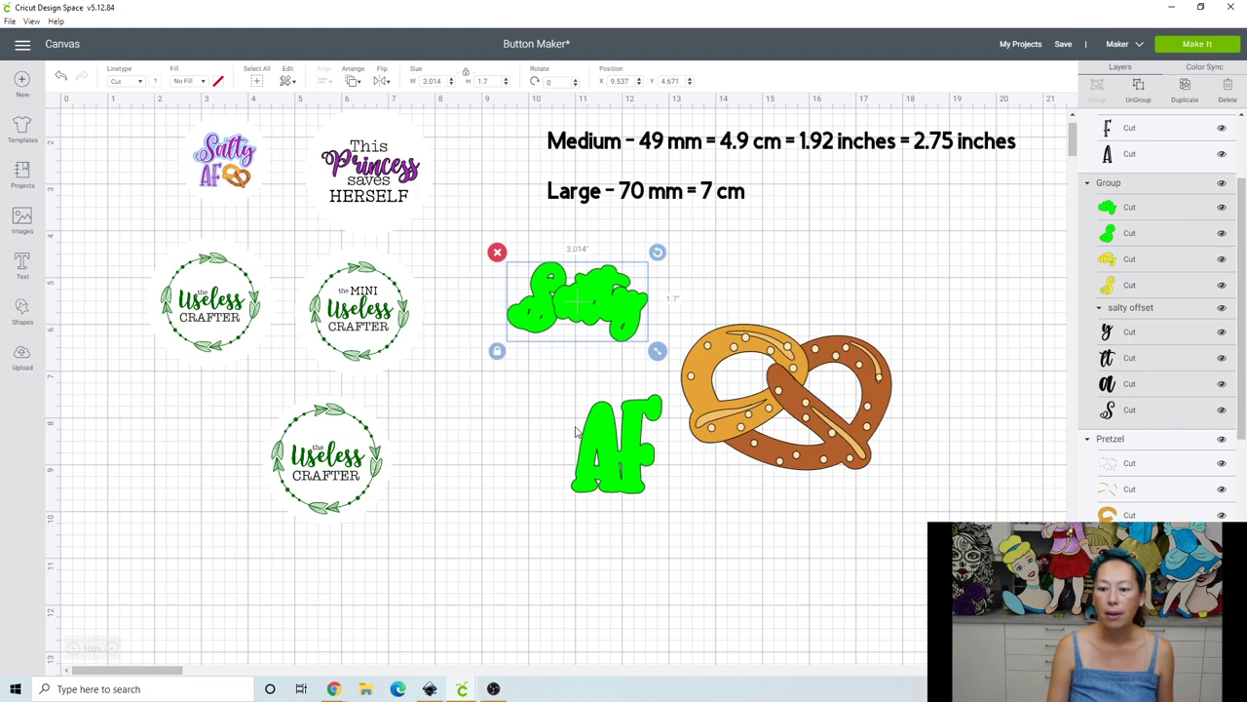
Ungroup the AF piece, drag its outline layer out below, and colour it dark blue
{"action": "left_click", "coordinate": [627, 444]}
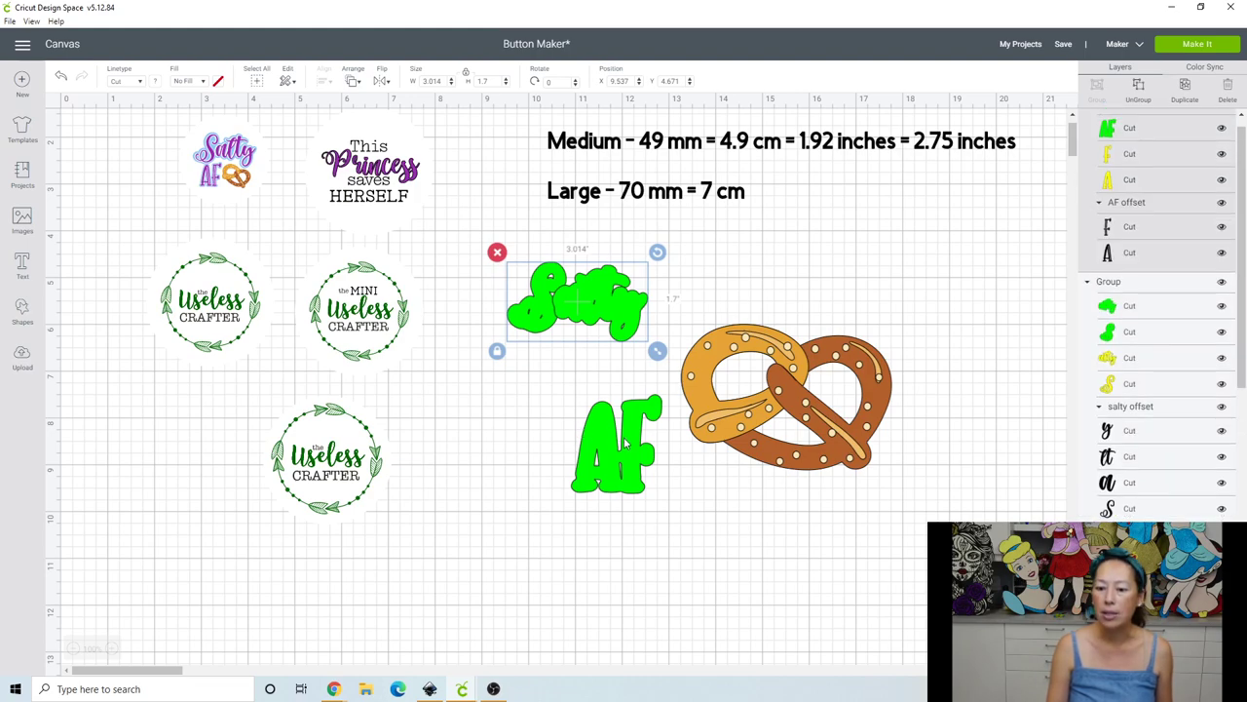
{"action": "left_click", "coordinate": [1138, 88]}
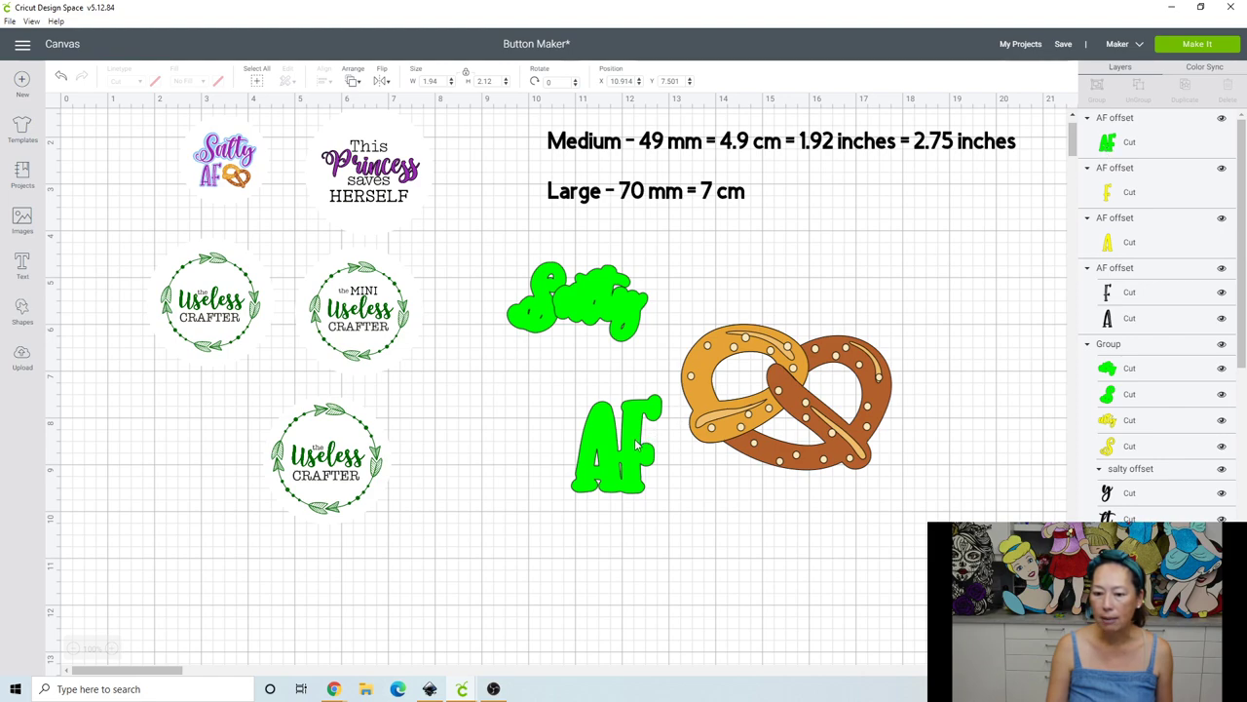
{"action": "left_click_drag", "start_coordinate": [678, 478], "coordinate": [808, 568]}
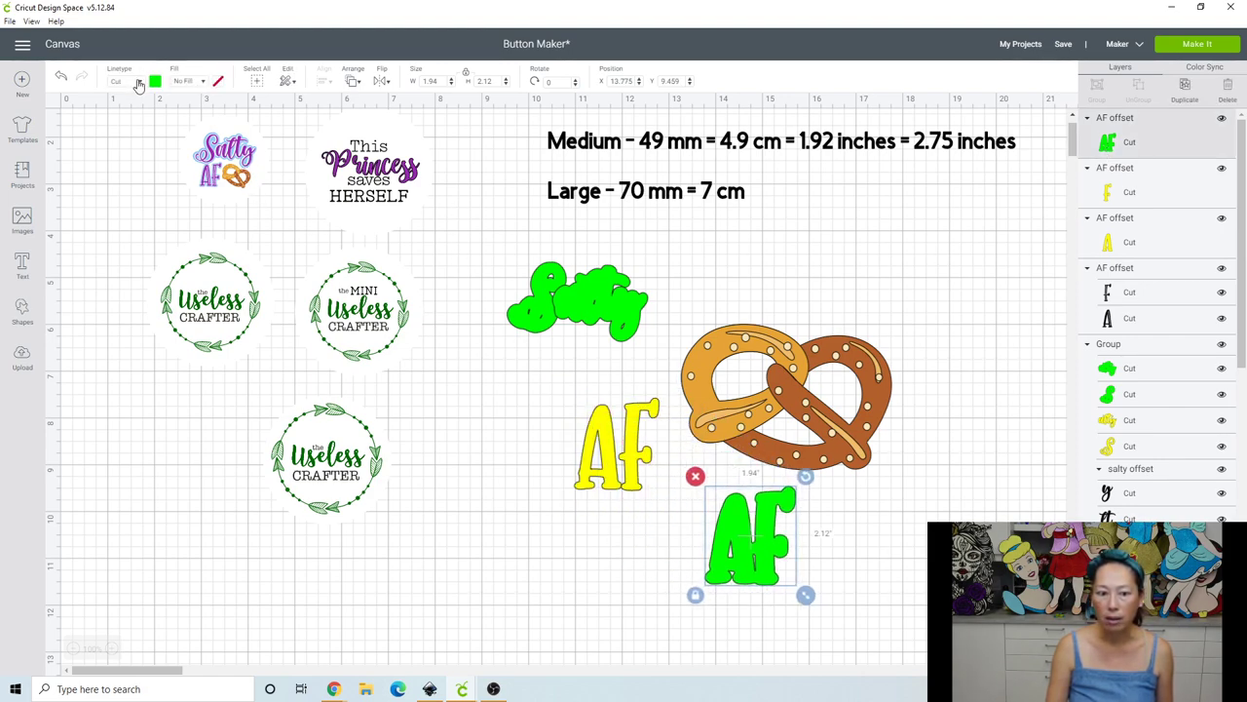
{"action": "left_click", "coordinate": [153, 83]}
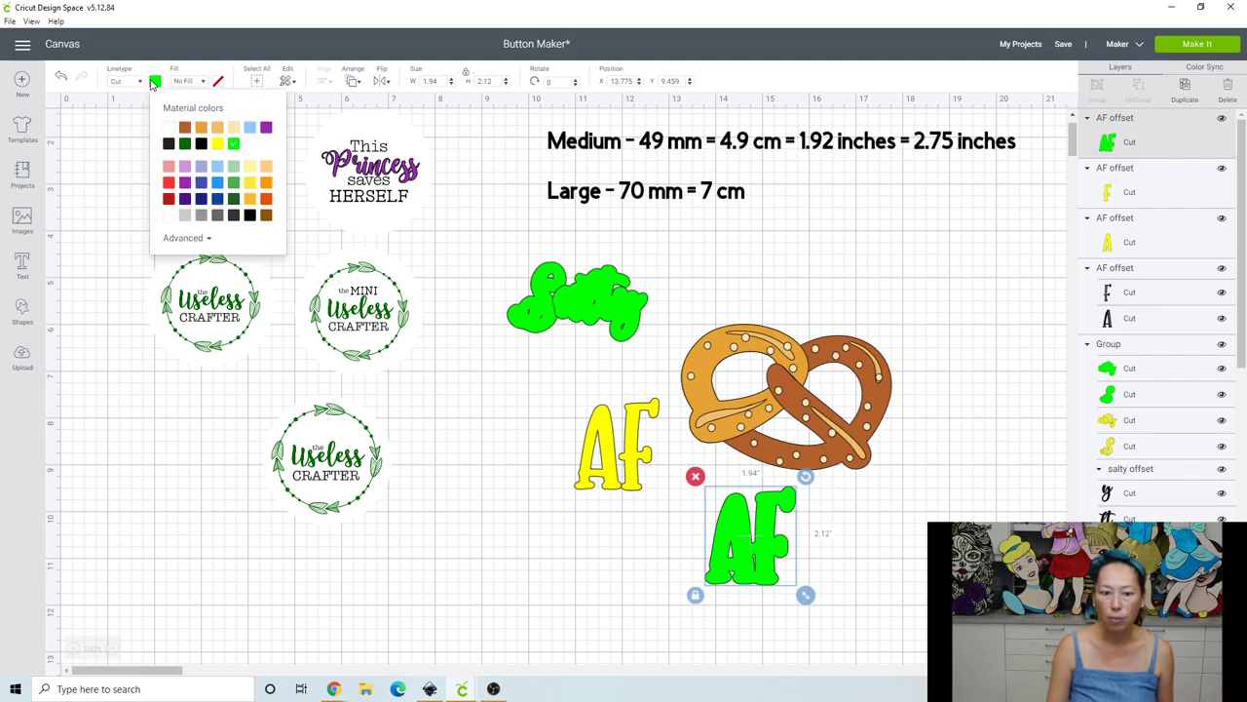
{"action": "left_click", "coordinate": [217, 199]}
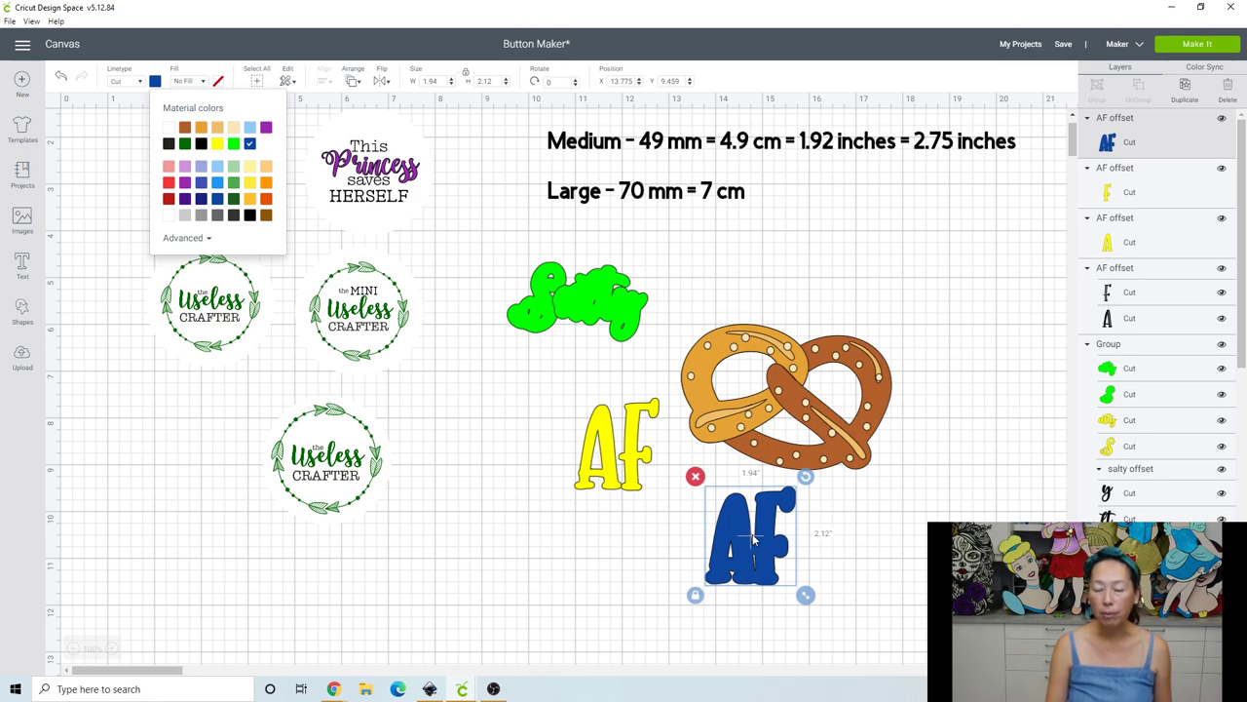
{"action": "left_click", "coordinate": [628, 447]}
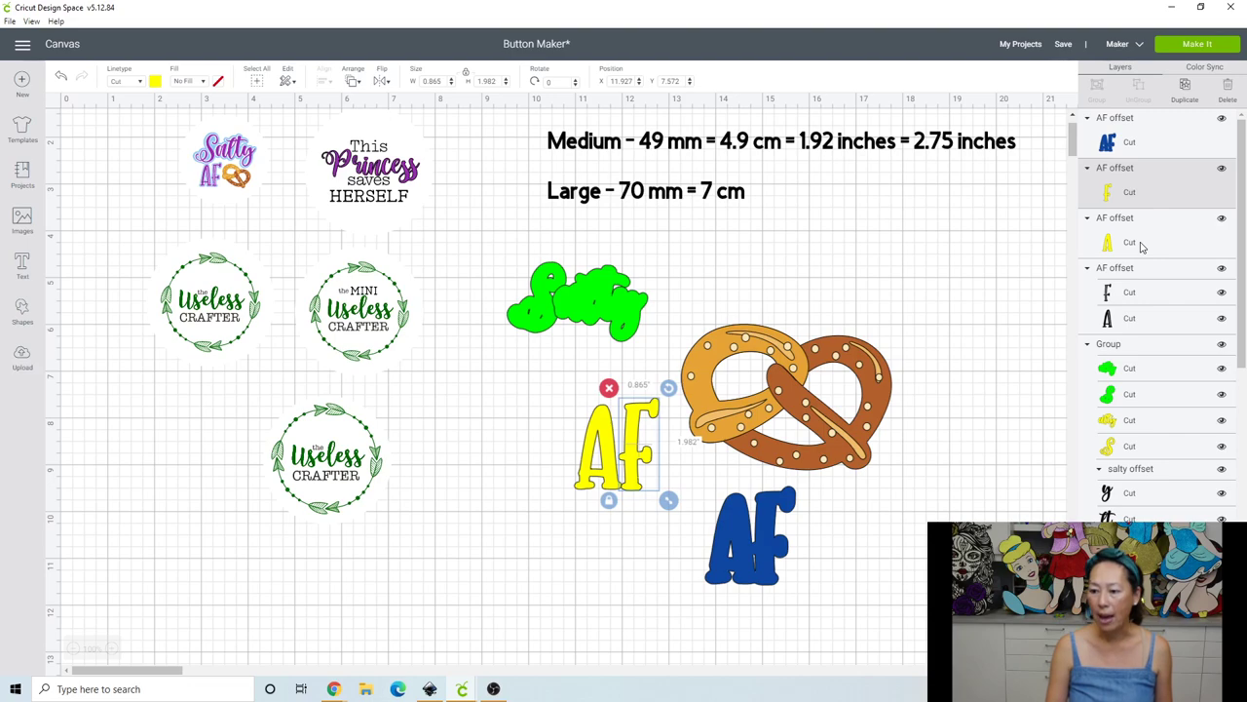
Weld the yellow A and F, place them on the blue outline, and recolour them white
{"action": "left_click", "coordinate": [1143, 243], "text": "shift"}
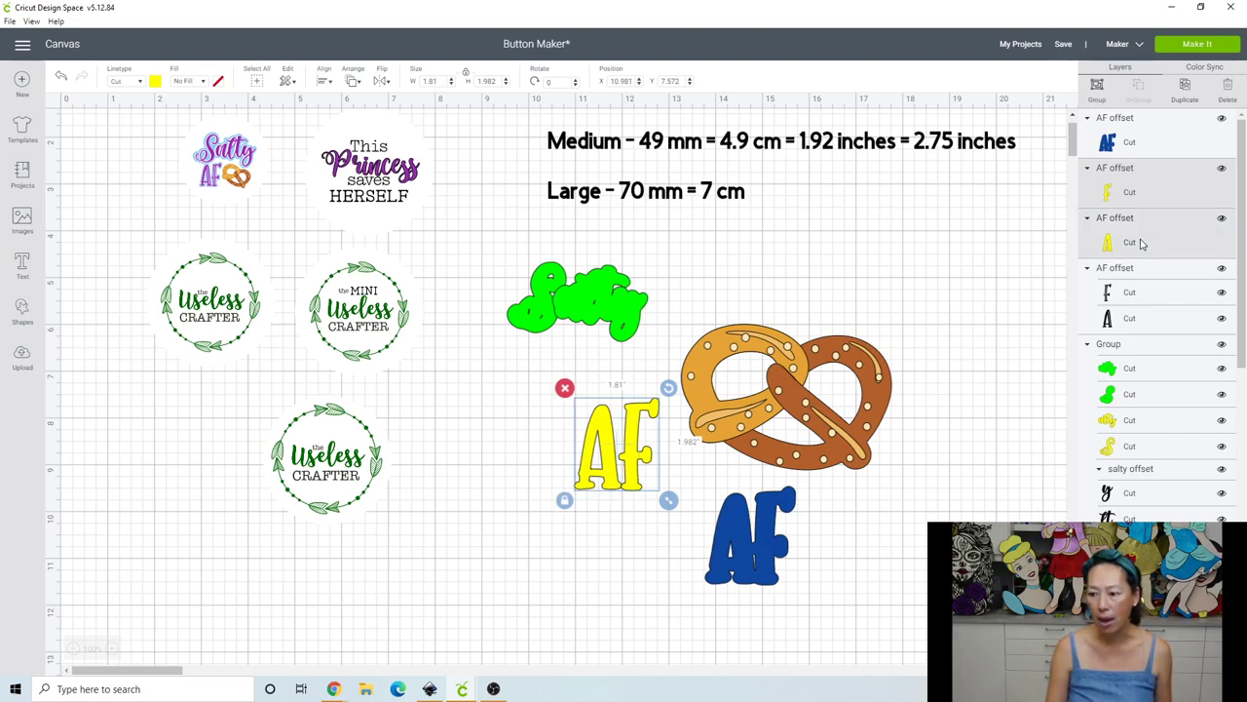
{"action": "left_click", "coordinate": [1130, 673]}
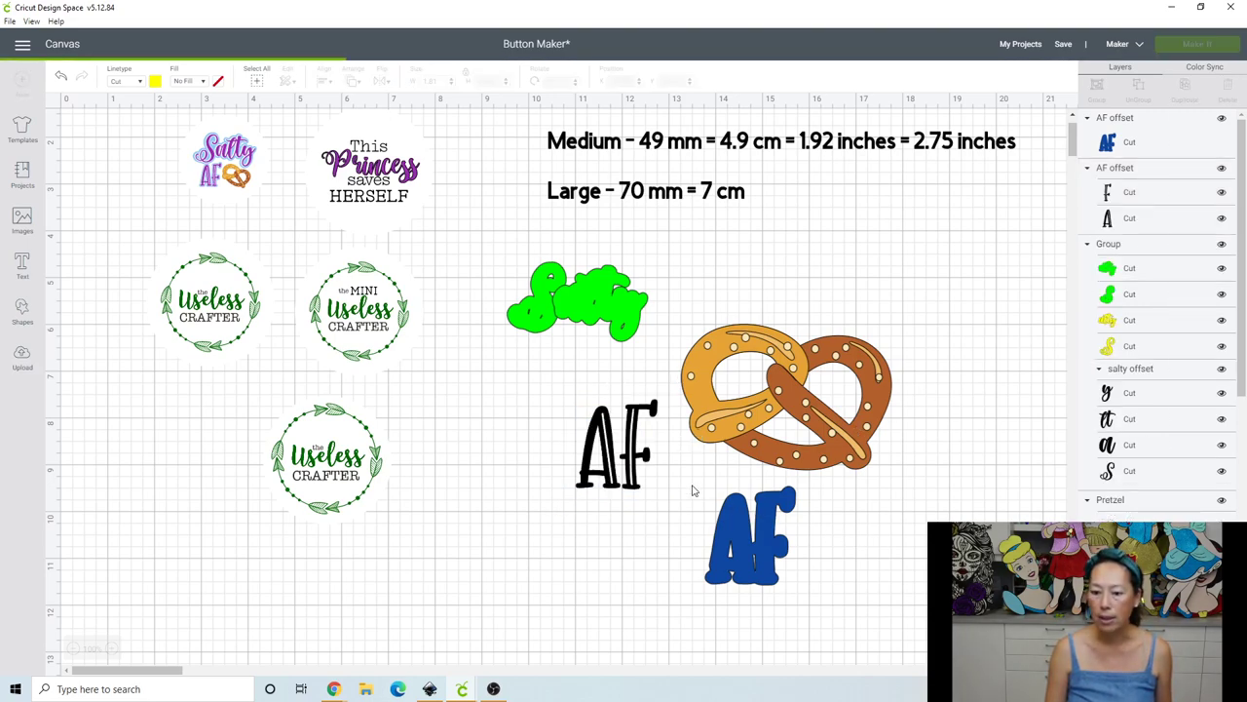
{"action": "left_click_drag", "start_coordinate": [633, 432], "coordinate": [770, 527]}
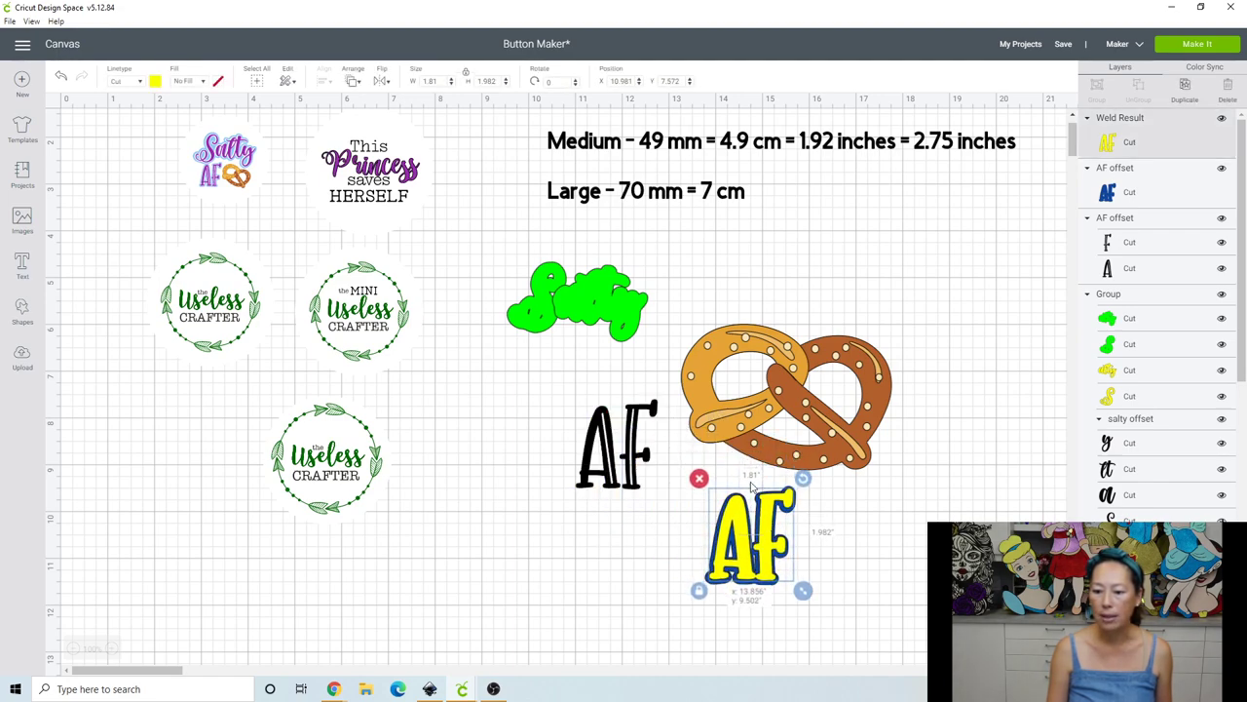
{"action": "left_click", "coordinate": [159, 82]}
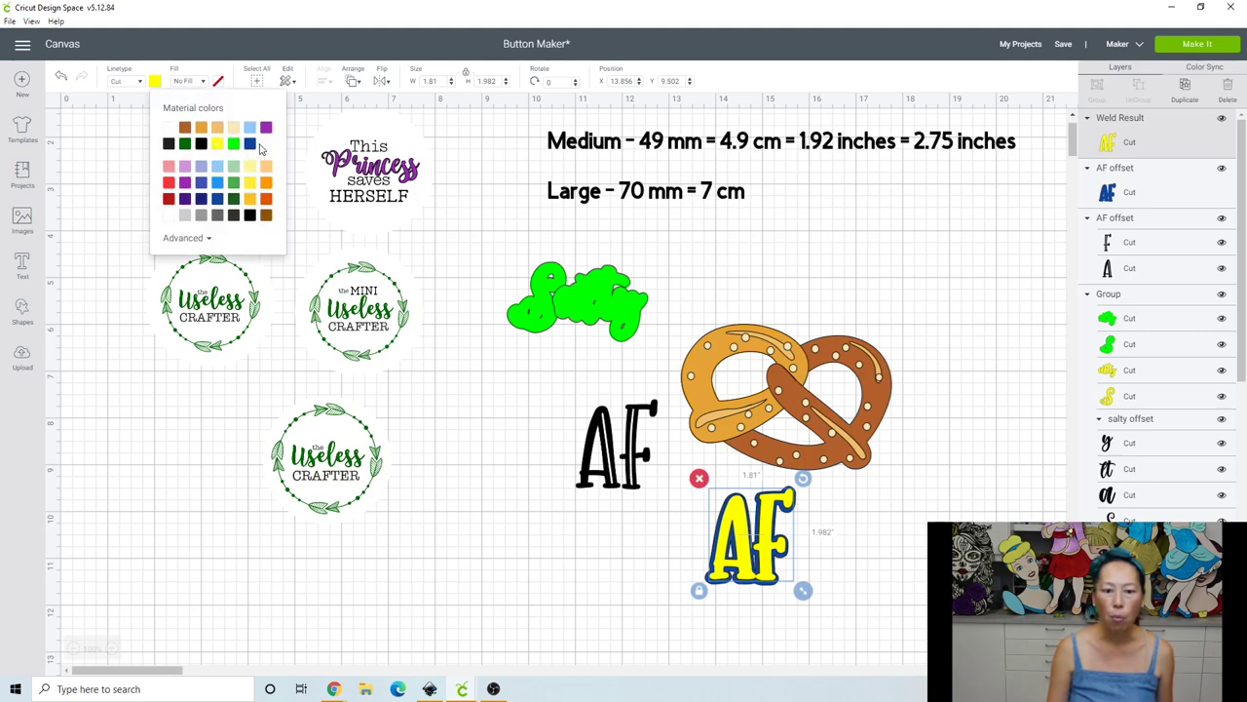
{"action": "left_click", "coordinate": [167, 127]}
{"action": "left_click", "coordinate": [517, 490]}
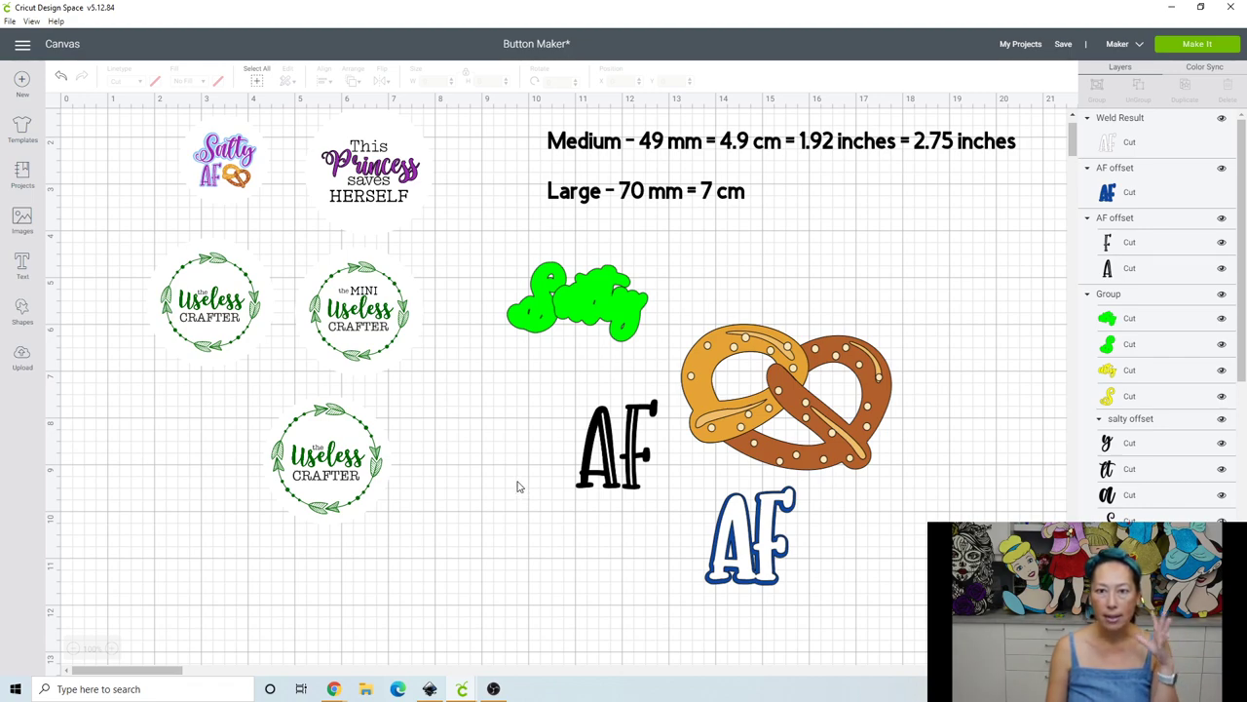
Weld the black A and F, recolour them lavender, and stack them on the white and navy layers
{"action": "left_click", "coordinate": [579, 438]}
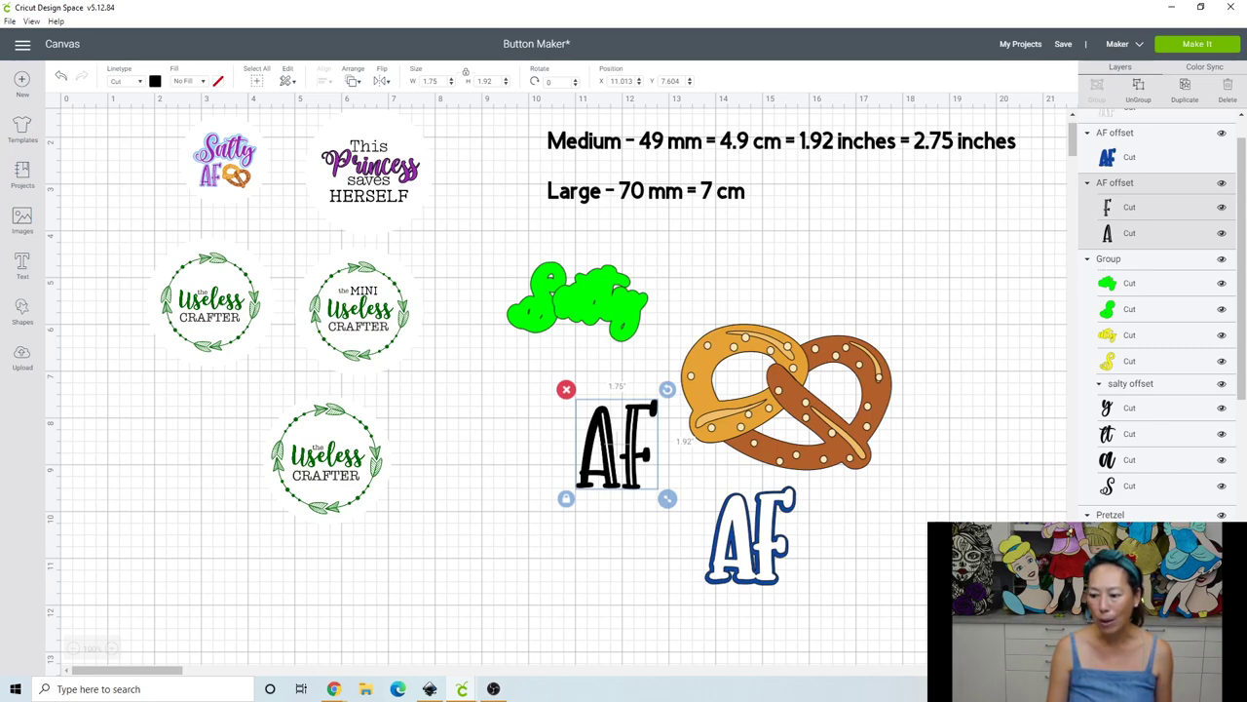
{"action": "key", "text": "Delete"}
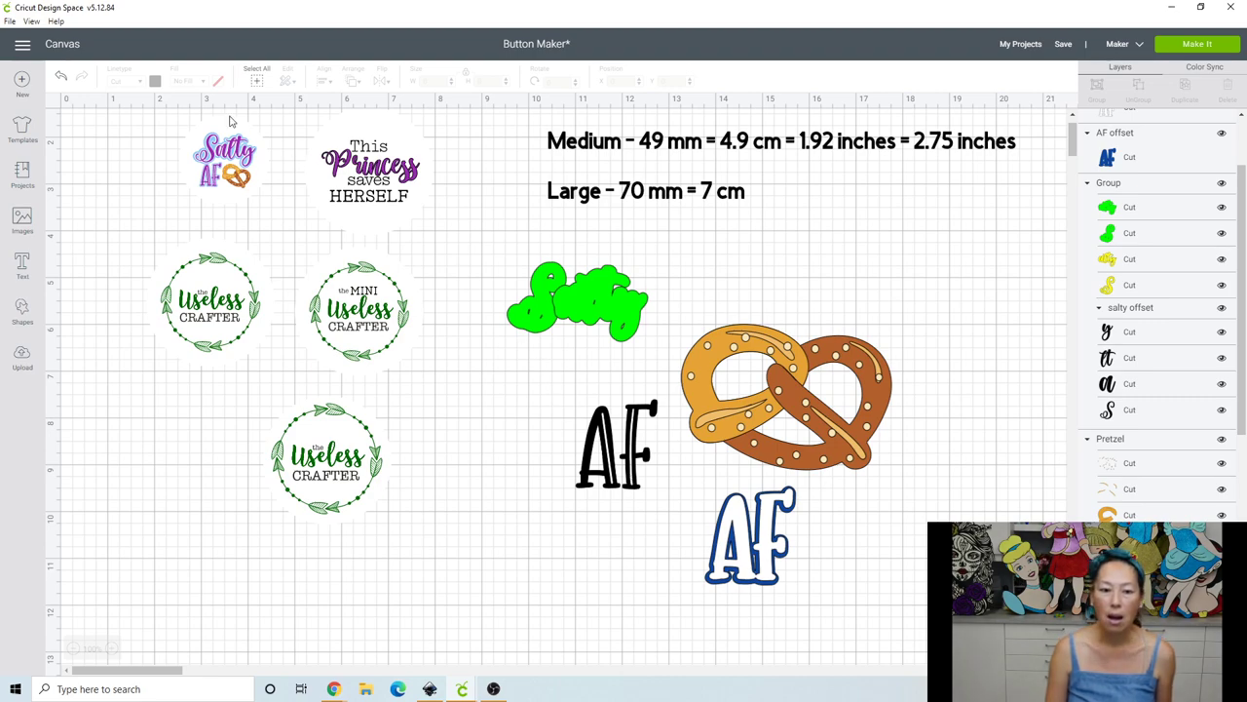
{"action": "left_click", "coordinate": [609, 453]}
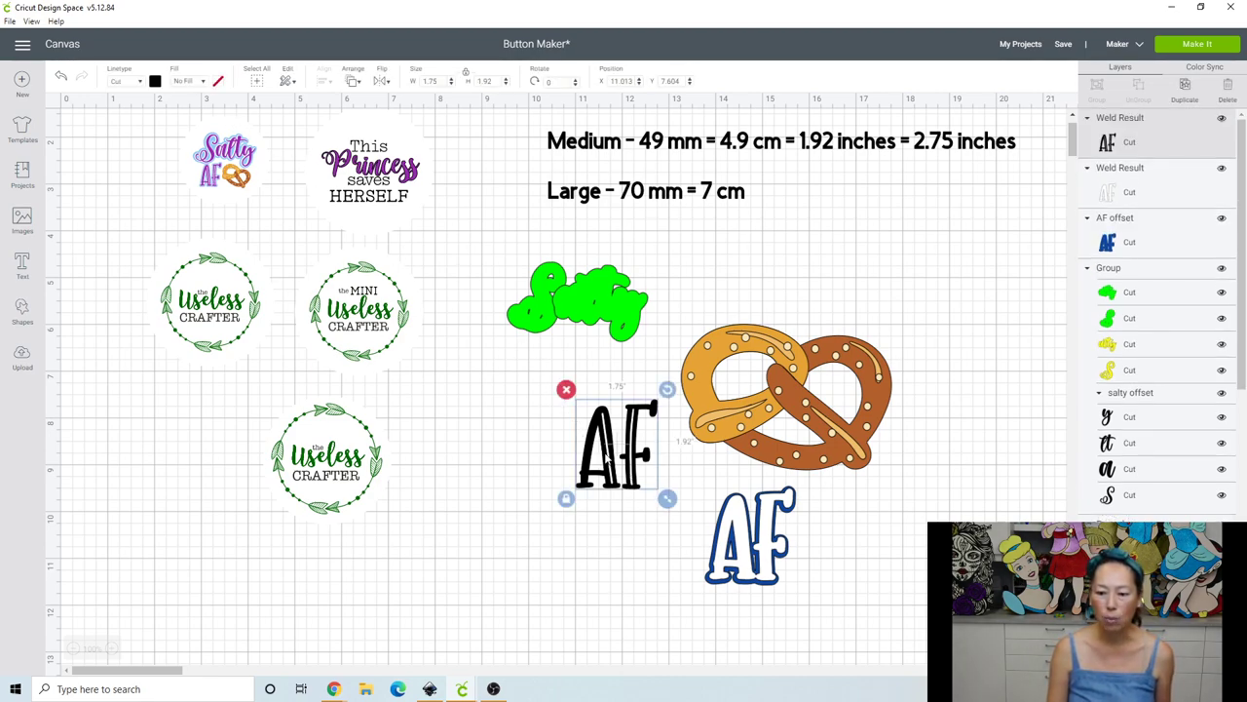
{"action": "left_click", "coordinate": [156, 83]}
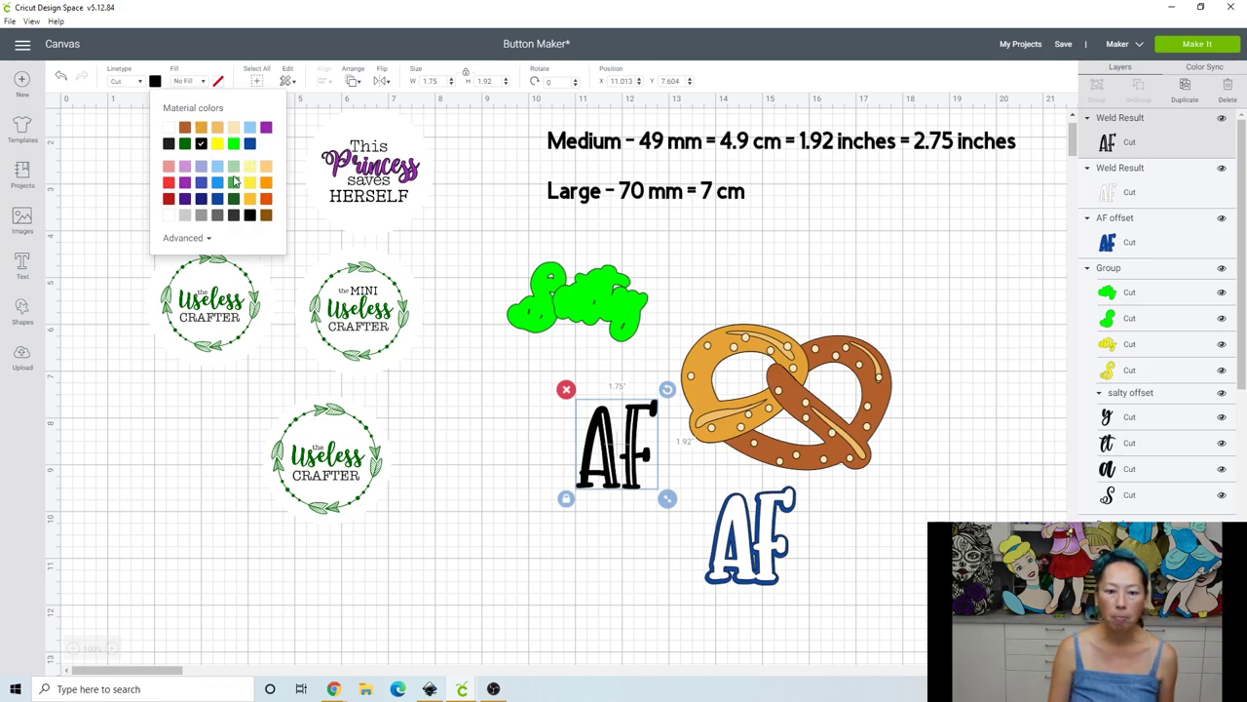
{"action": "left_click", "coordinate": [202, 172]}
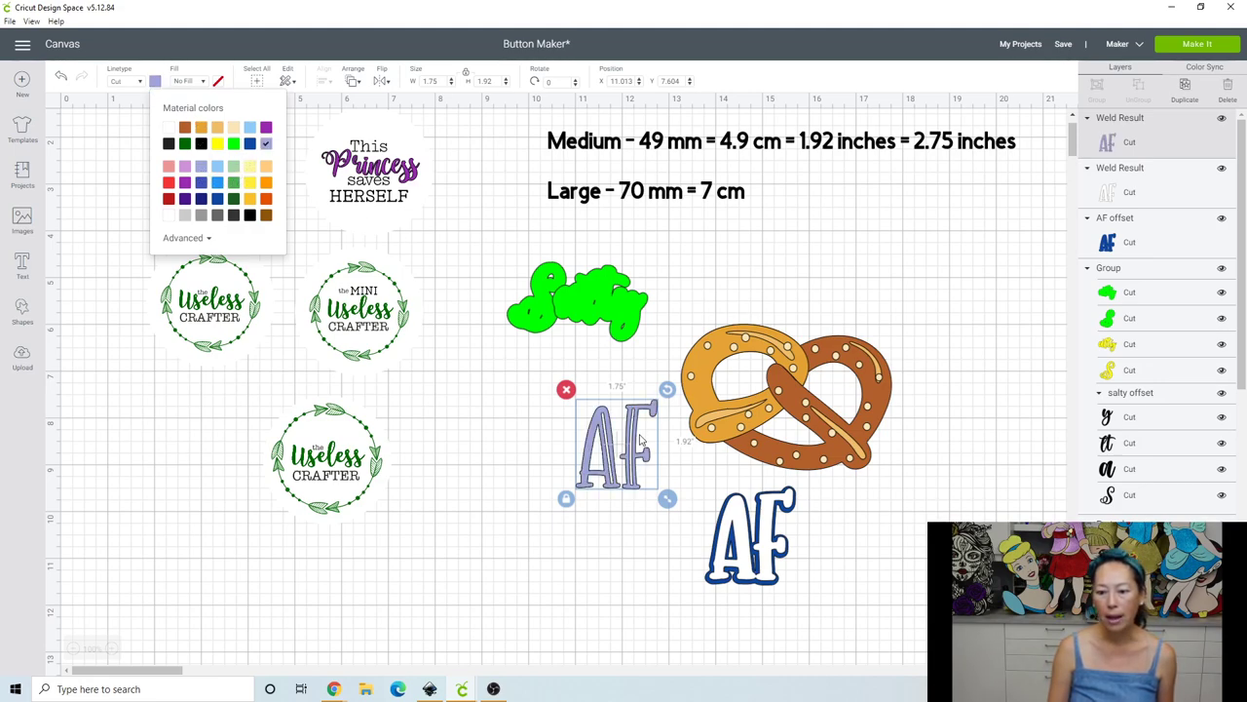
{"action": "left_click_drag", "start_coordinate": [750, 524], "coordinate": [822, 586]}
{"action": "left_click", "coordinate": [662, 546]}
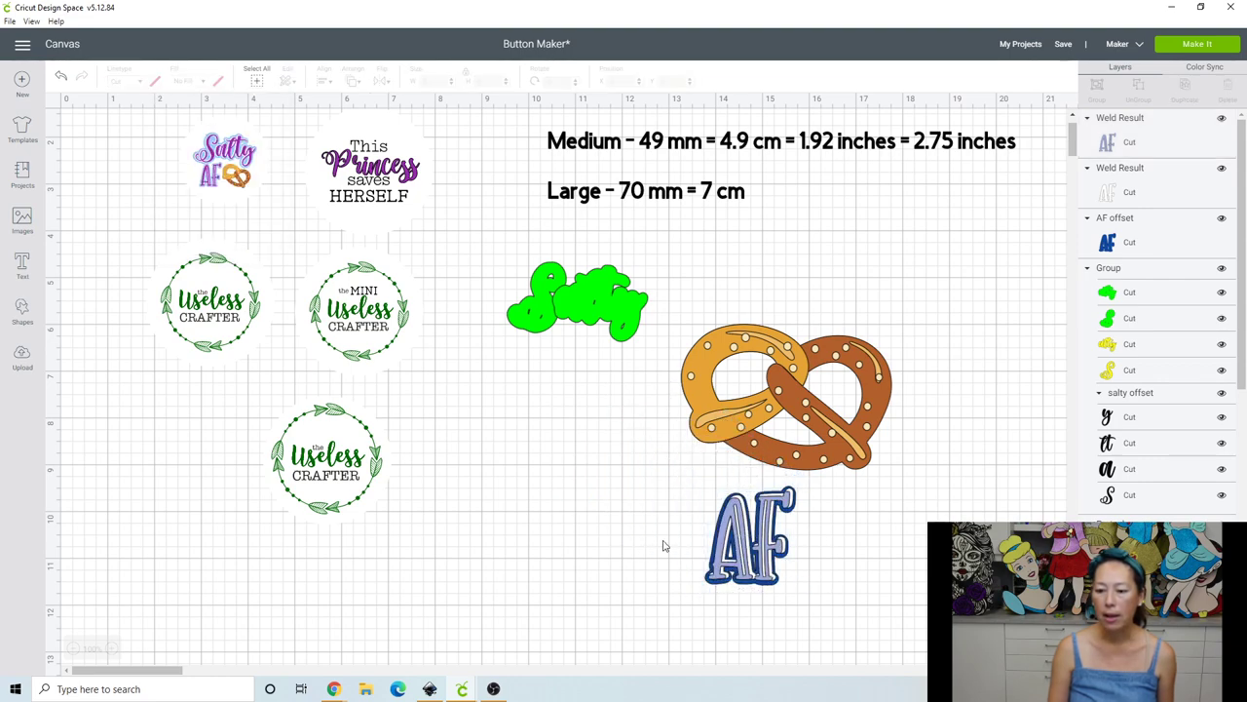
Centre the three AF layers on each other and move the stack left of the pretzel
{"action": "left_click_drag", "start_coordinate": [658, 542], "coordinate": [819, 627]}
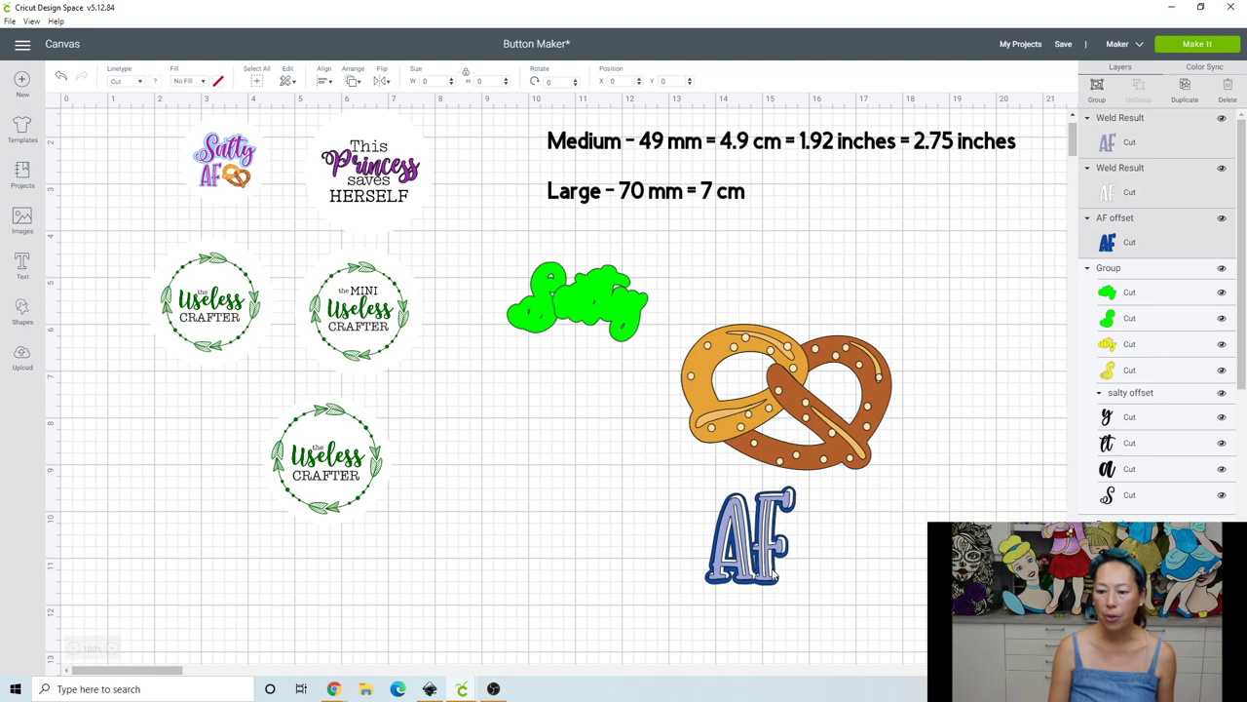
{"action": "left_click", "coordinate": [326, 81]}
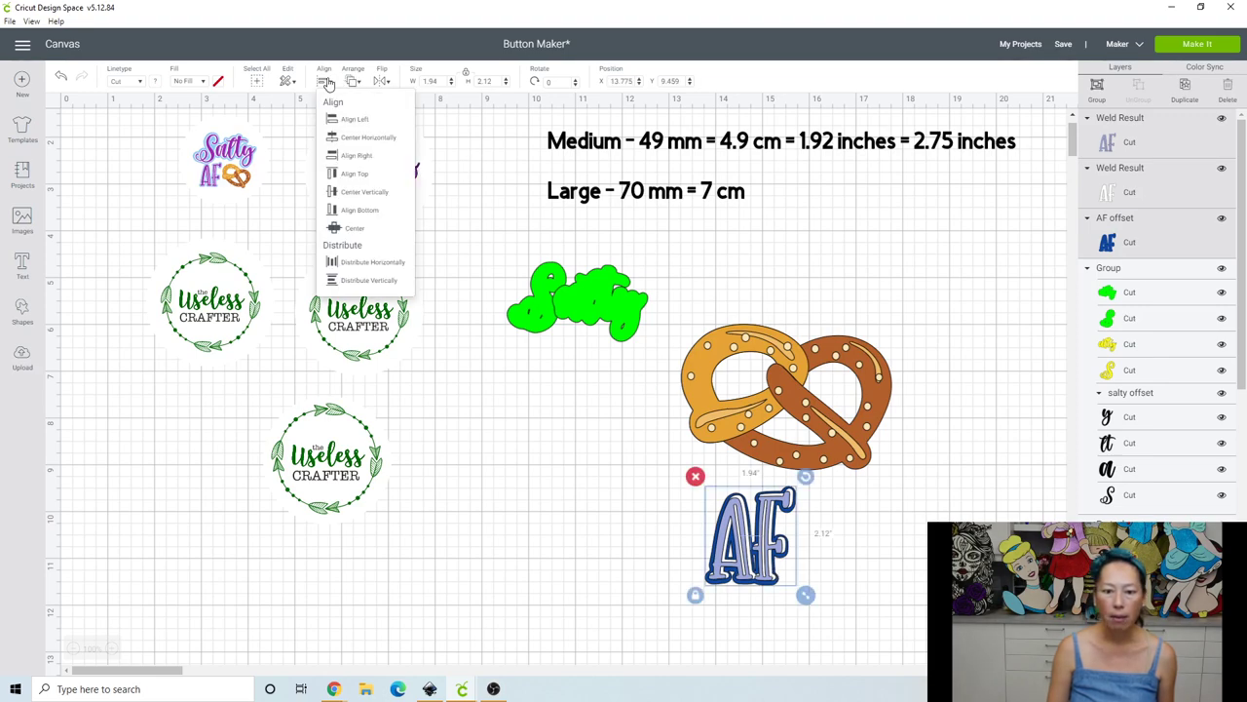
{"action": "left_click", "coordinate": [352, 229]}
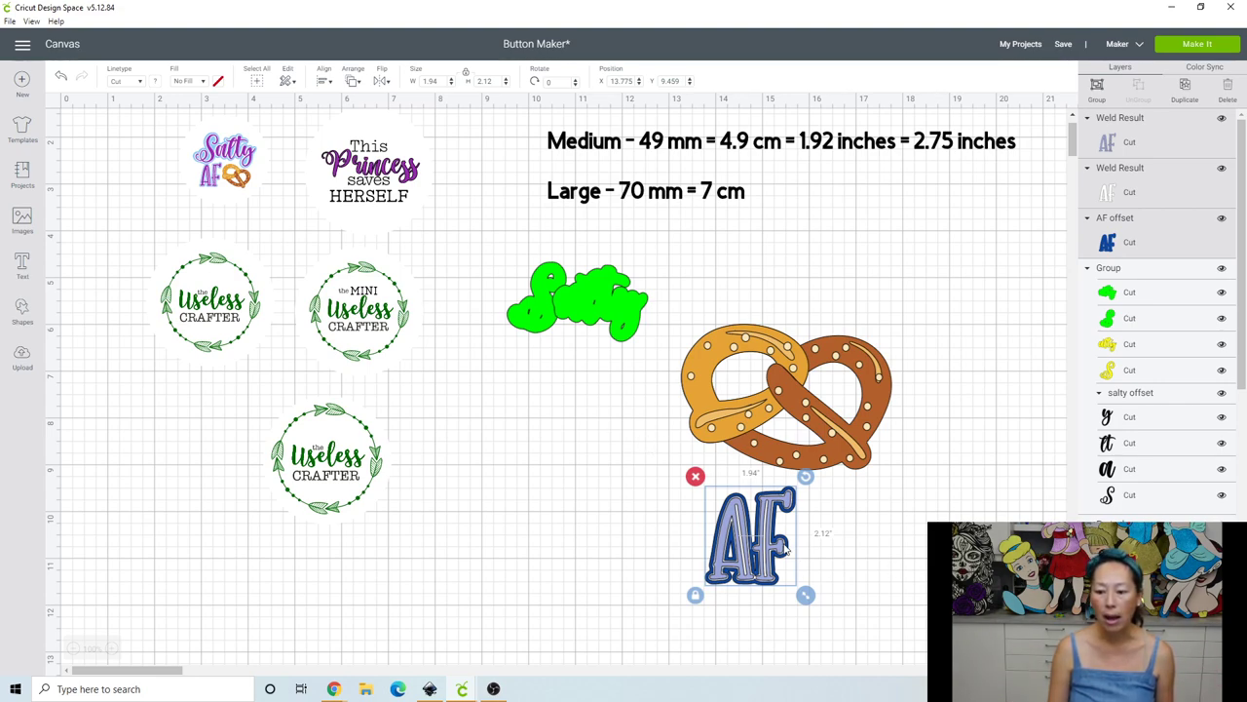
{"action": "left_click_drag", "start_coordinate": [767, 544], "coordinate": [572, 419]}
{"action": "left_click", "coordinate": [633, 370]}
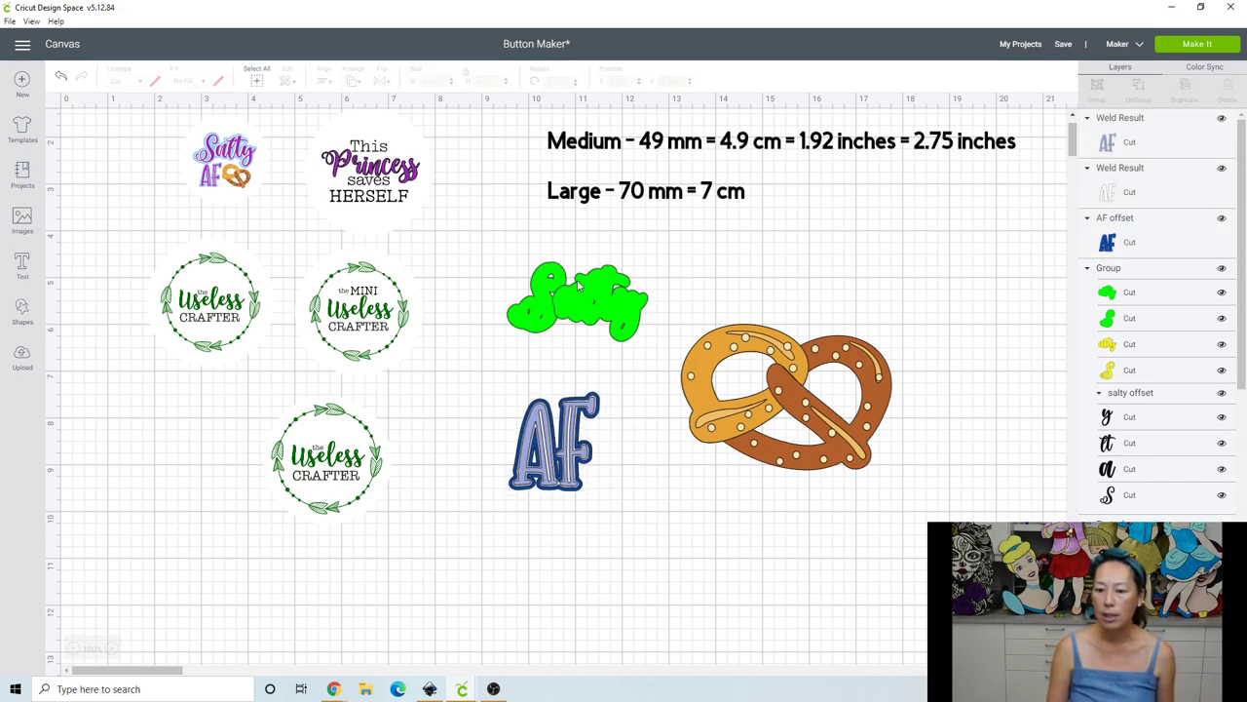
Ungroup the green Salty piece into its separate layers
{"action": "left_click", "coordinate": [556, 443]}
{"action": "left_click", "coordinate": [578, 293]}
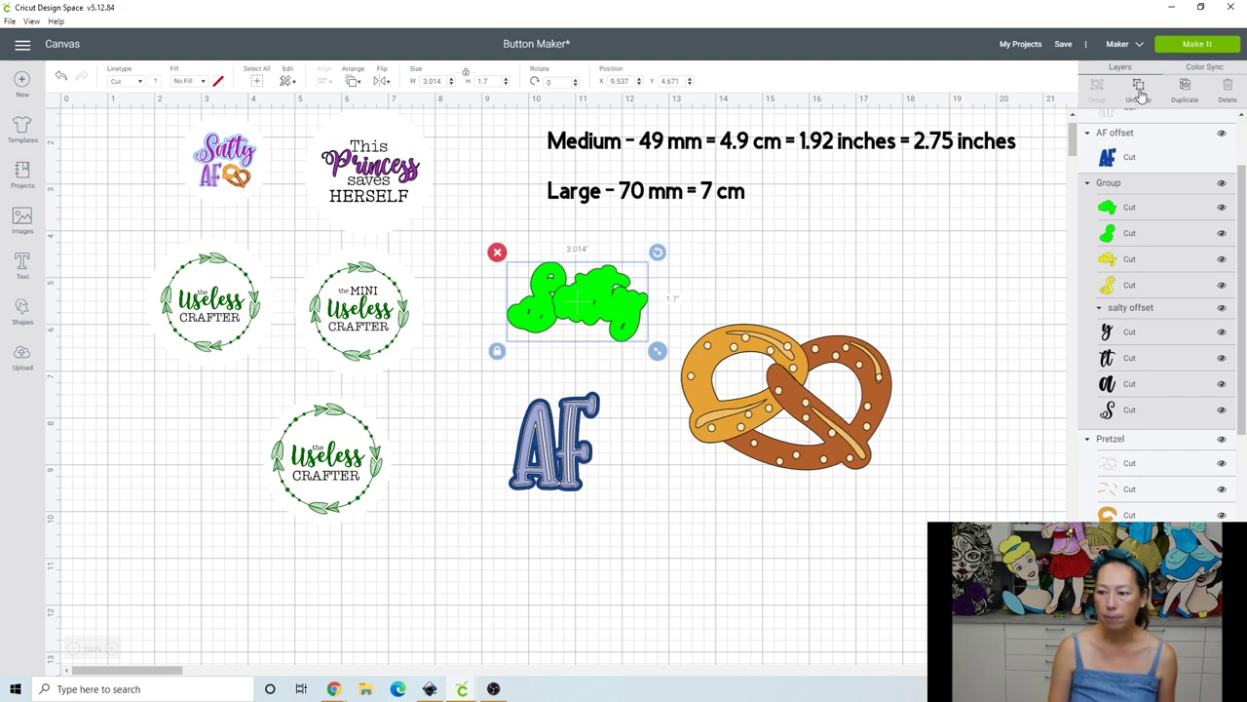
{"action": "key", "text": "Delete"}
{"action": "key", "text": "ctrl+z"}
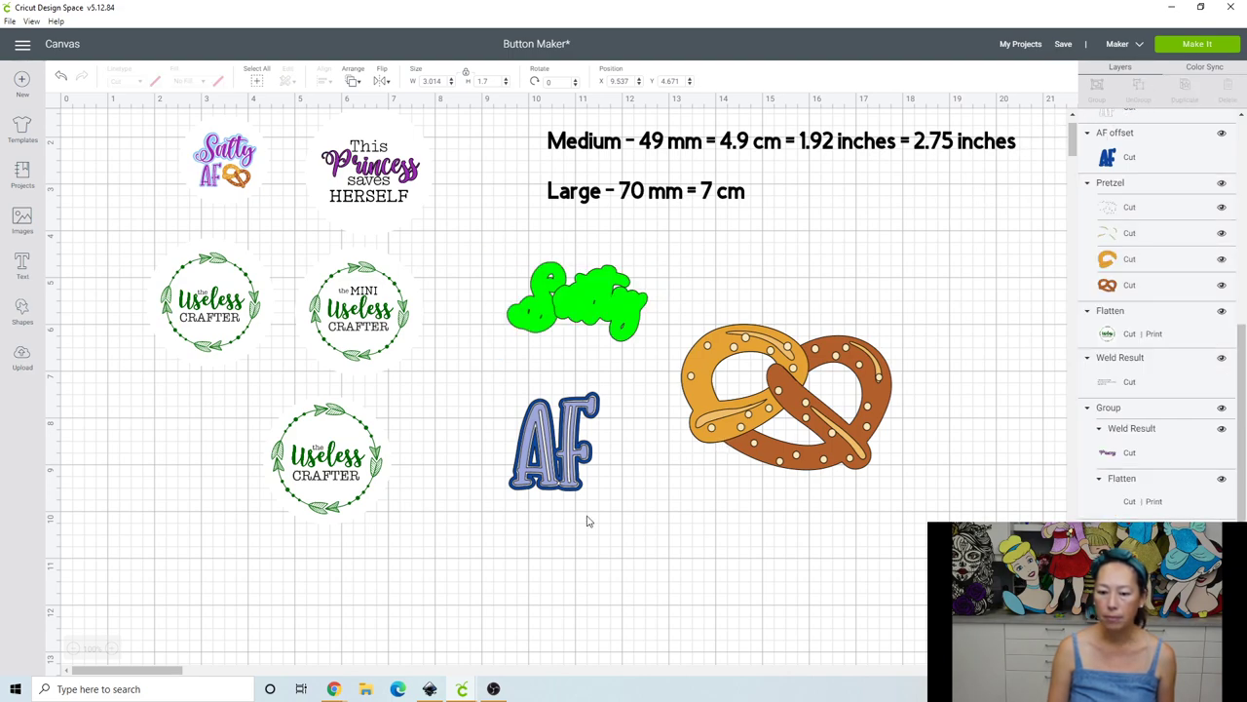
Group the stacked AF layers into one piece, then select both green Salty offset layers
{"action": "left_click_drag", "start_coordinate": [599, 502], "coordinate": [507, 432]}
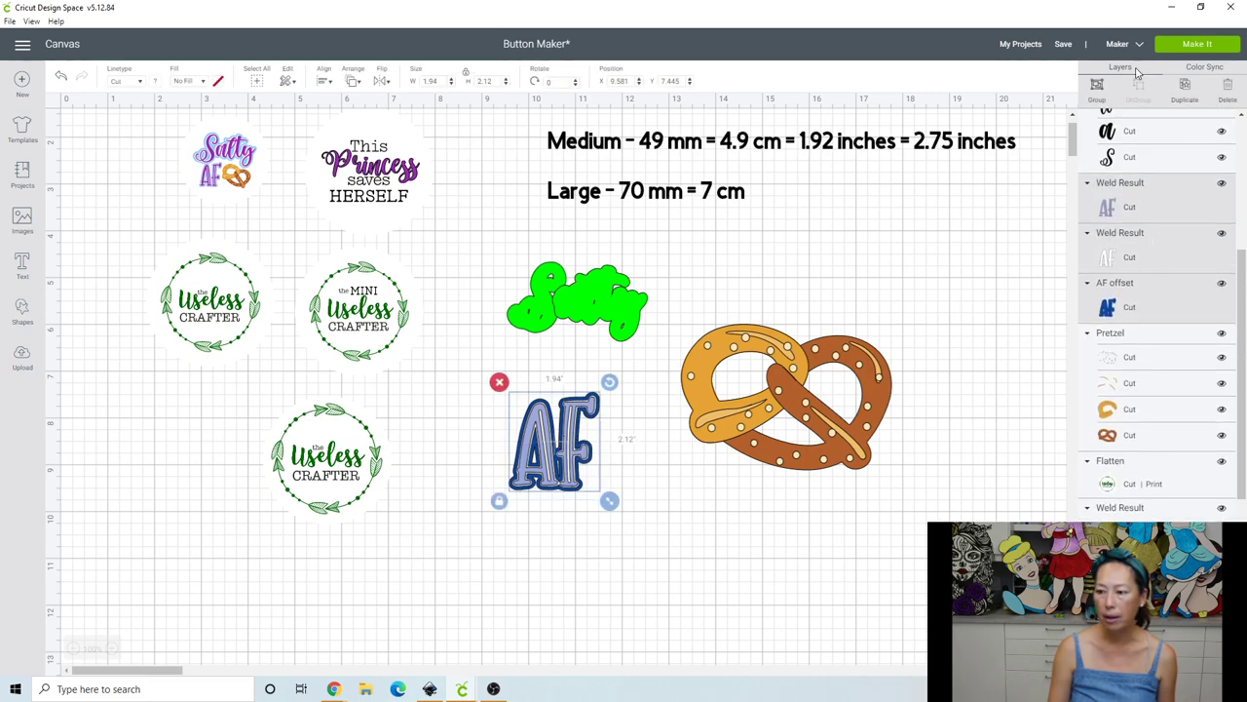
{"action": "left_click", "coordinate": [1095, 88]}
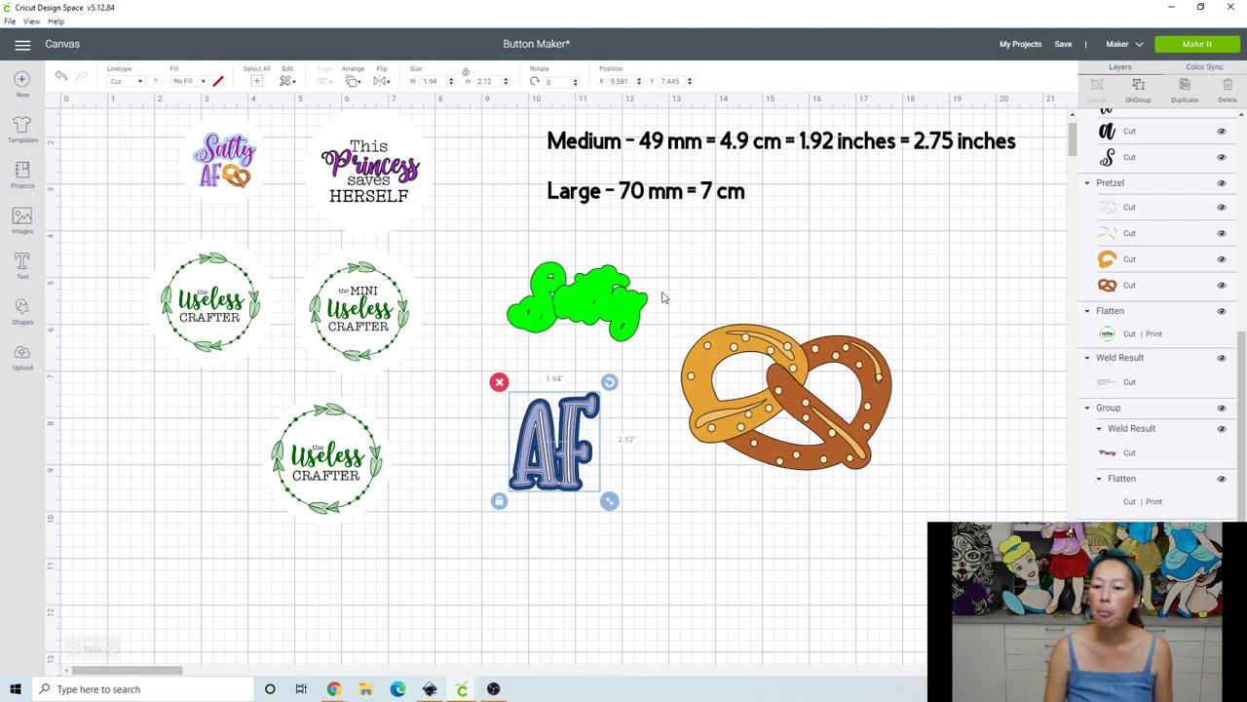
{"action": "scroll", "coordinate": [1206, 328], "scroll_direction": "up", "scroll_amount": 5}
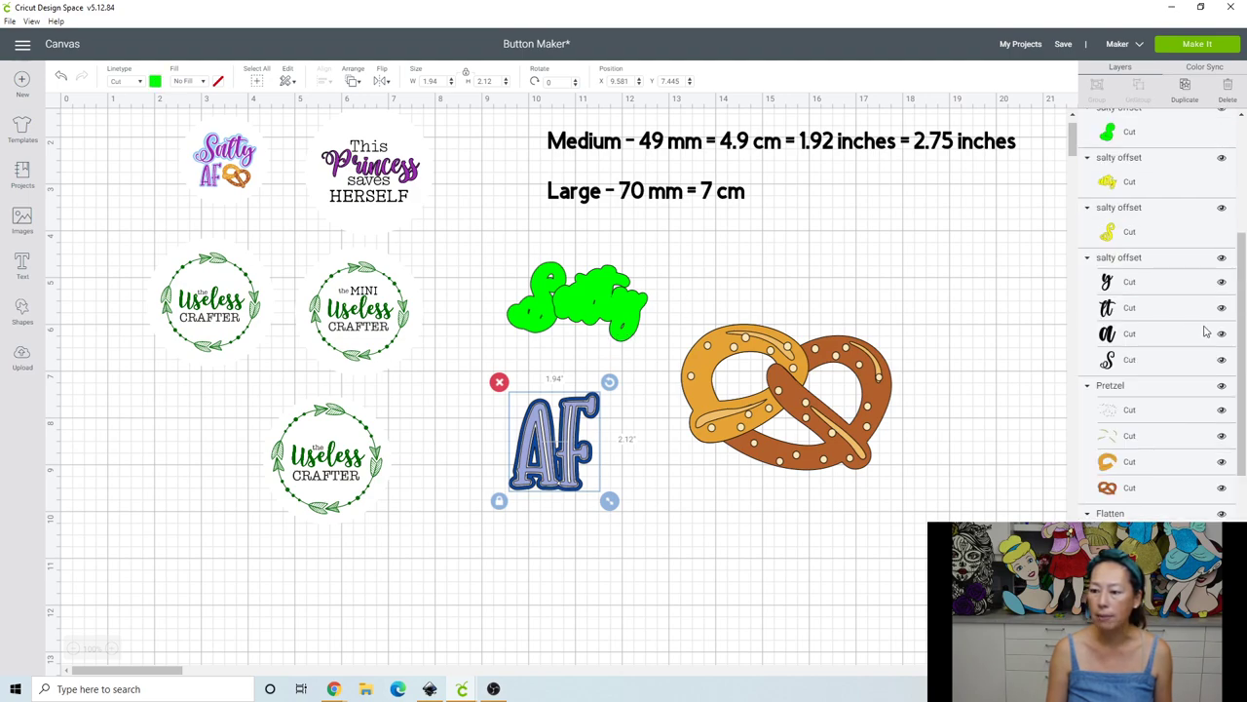
{"action": "left_click", "coordinate": [1169, 207]}
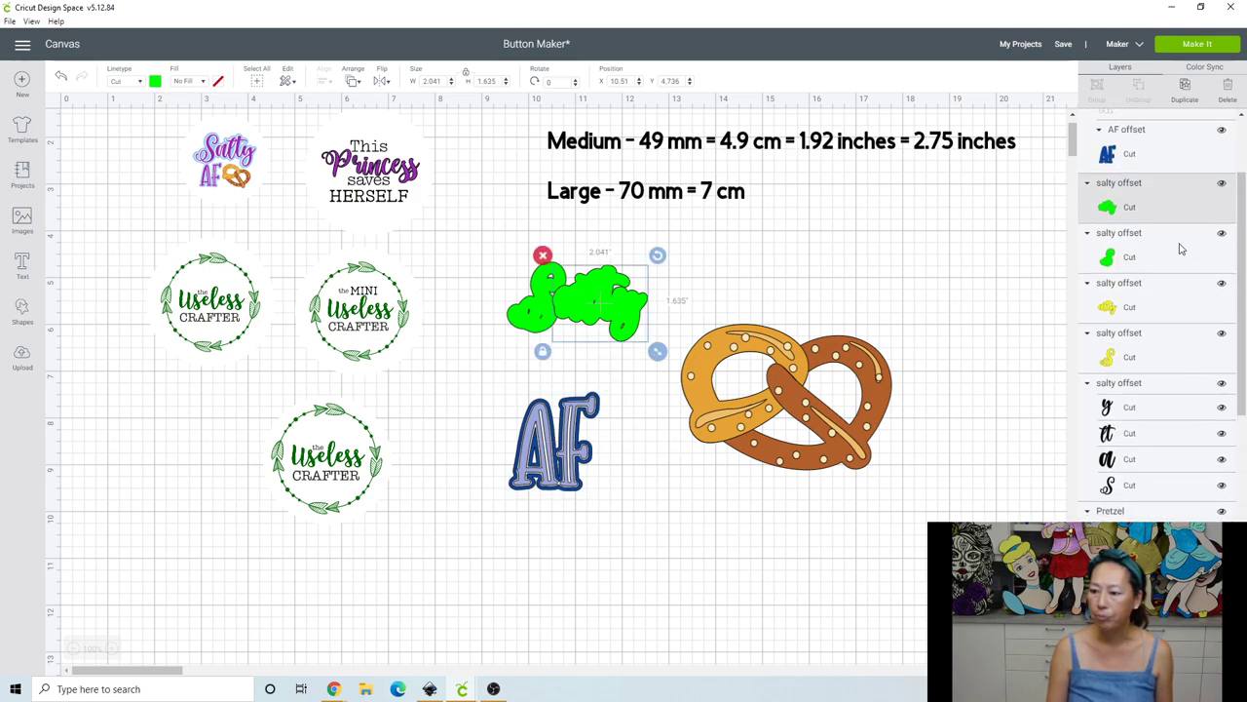
{"action": "left_click", "coordinate": [1126, 256], "text": "shift"}
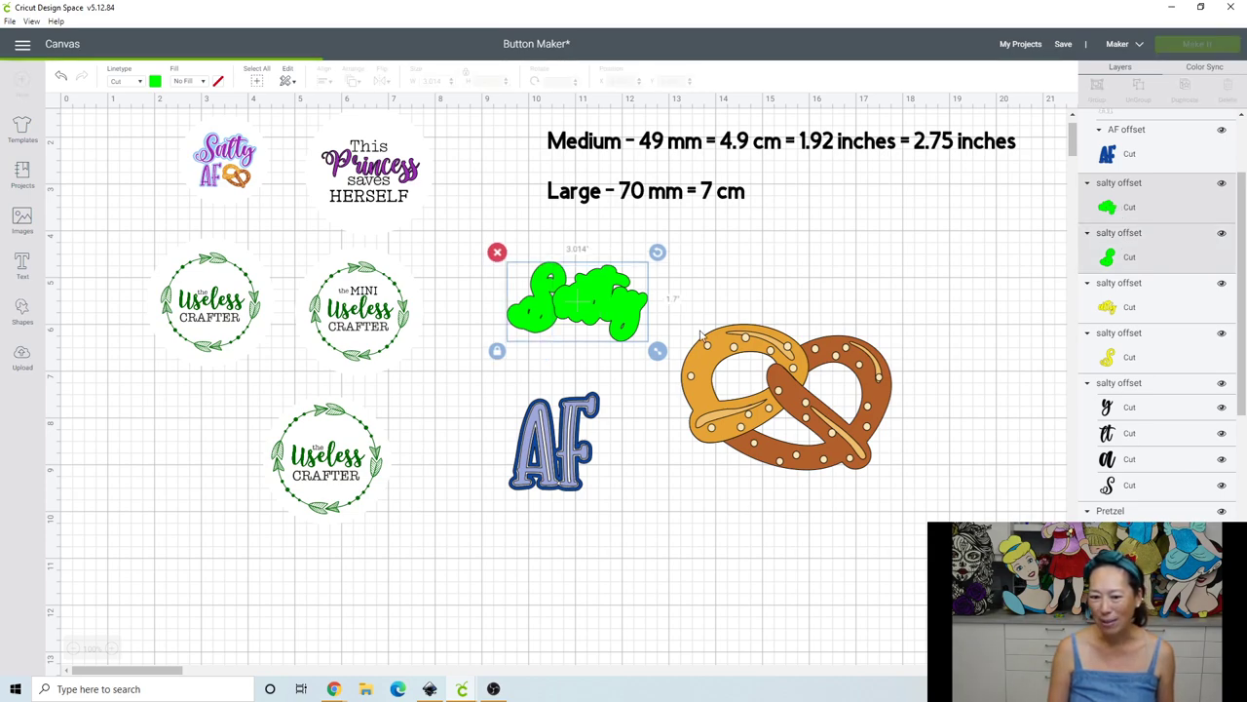
Weld the green Salty offsets into one shape above the pretzel and hide all its contours
{"action": "key", "text": "Delete"}
{"action": "key", "text": "ctrl+z"}
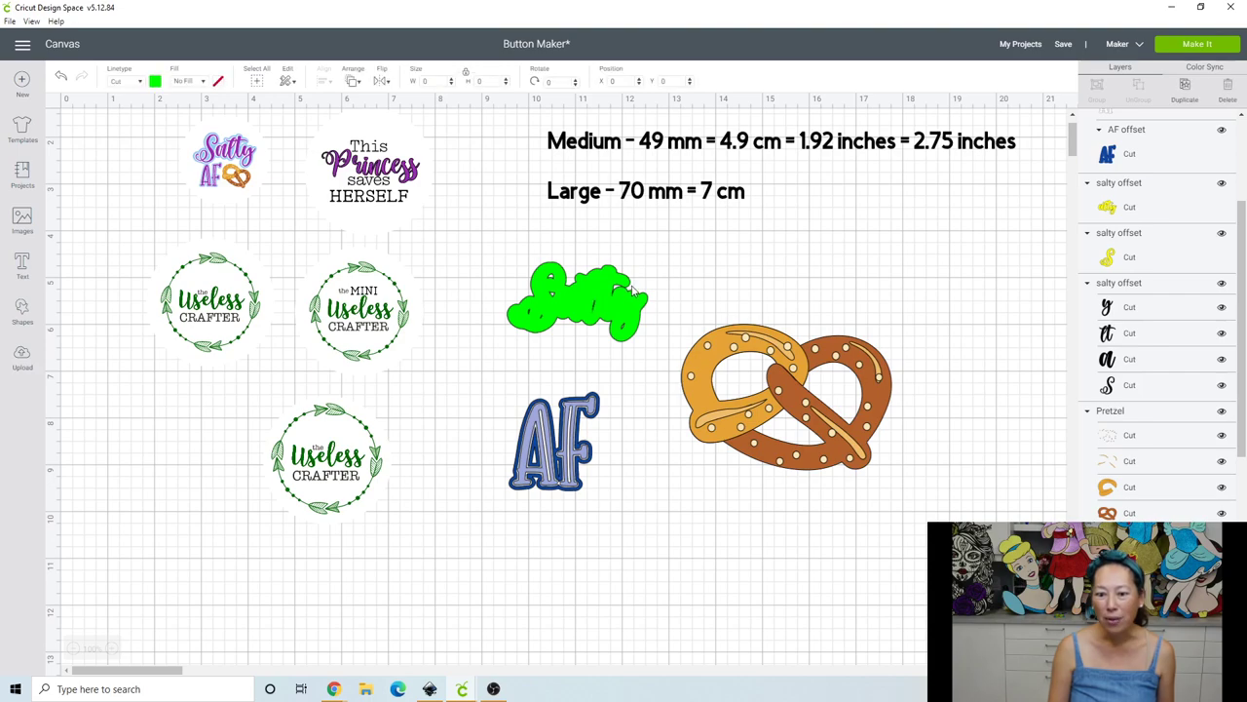
{"action": "left_click_drag", "start_coordinate": [625, 305], "coordinate": [844, 277]}
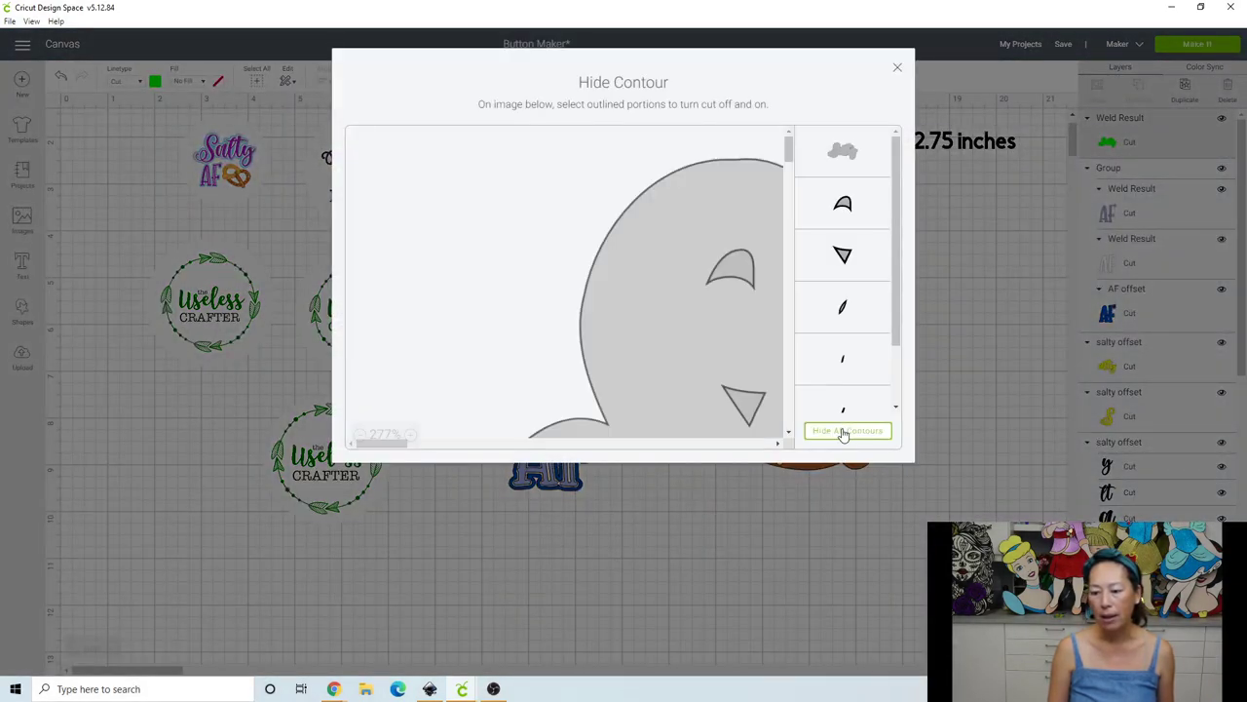
{"action": "left_click", "coordinate": [844, 432]}
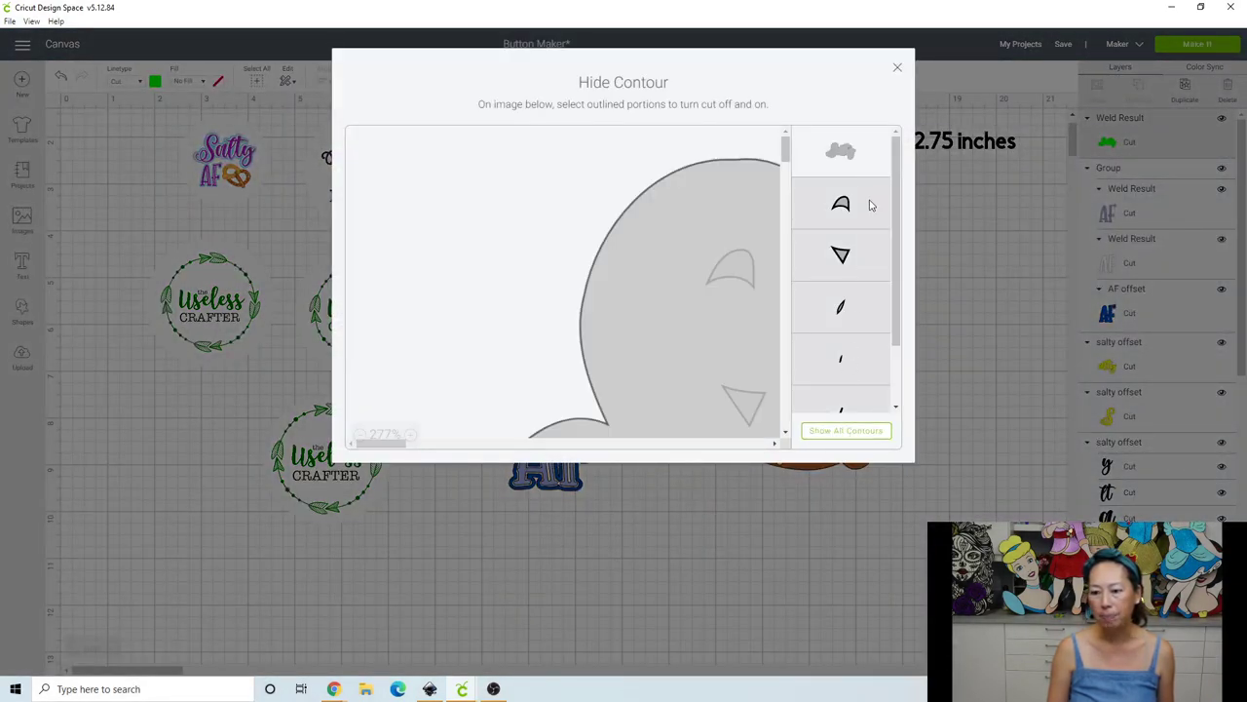
{"action": "left_click", "coordinate": [898, 68]}
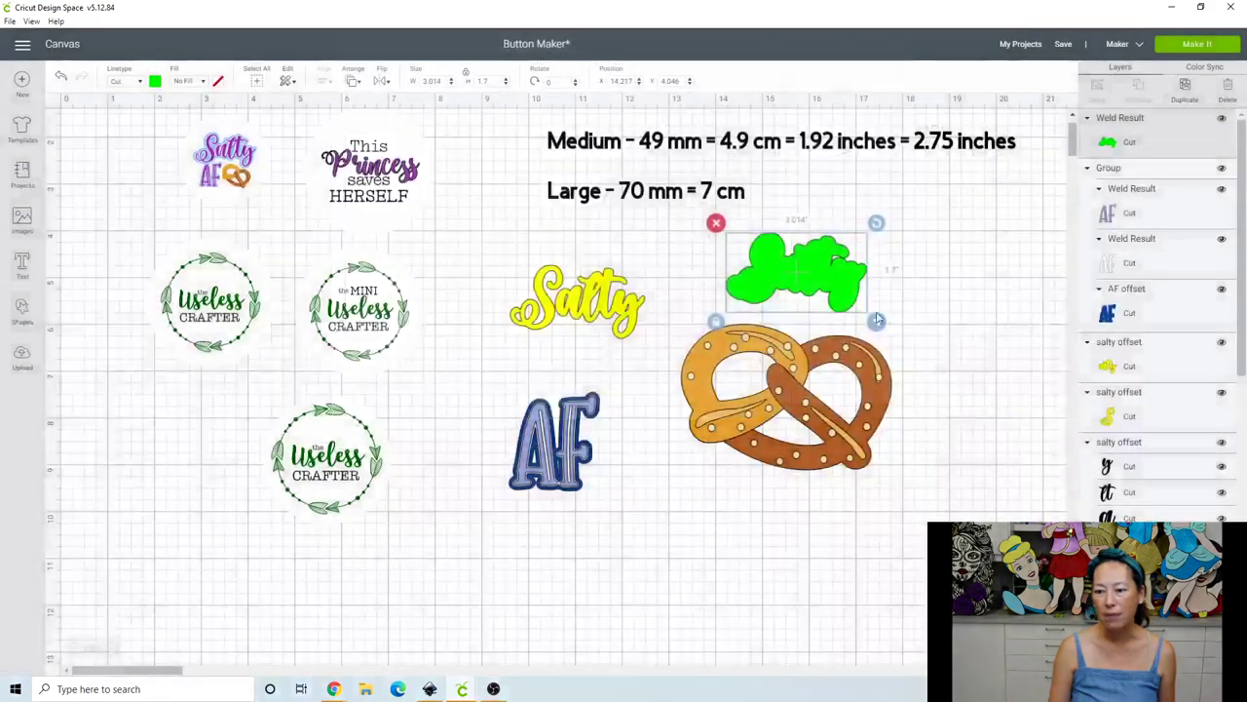
Weld the yellow Salty offsets onto the green shape, then recolour green to blue and yellow to white
{"action": "left_click", "coordinate": [1130, 368]}
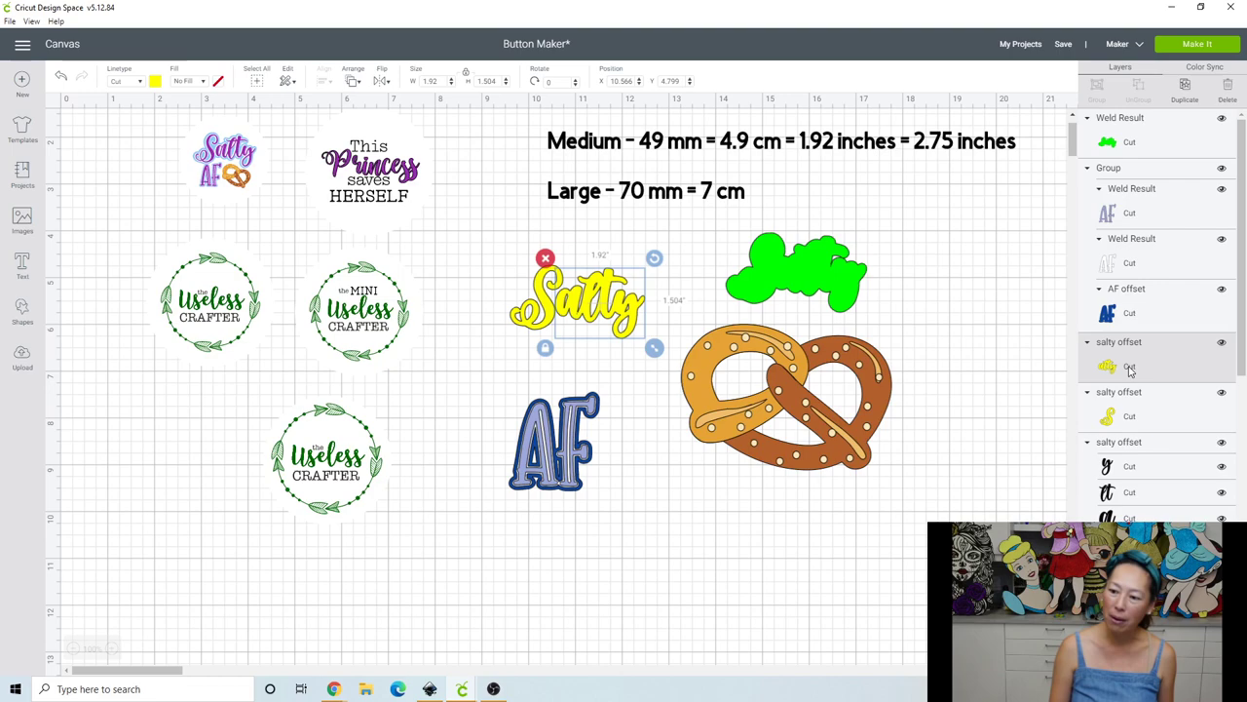
{"action": "left_click", "coordinate": [1130, 417], "text": "shift"}
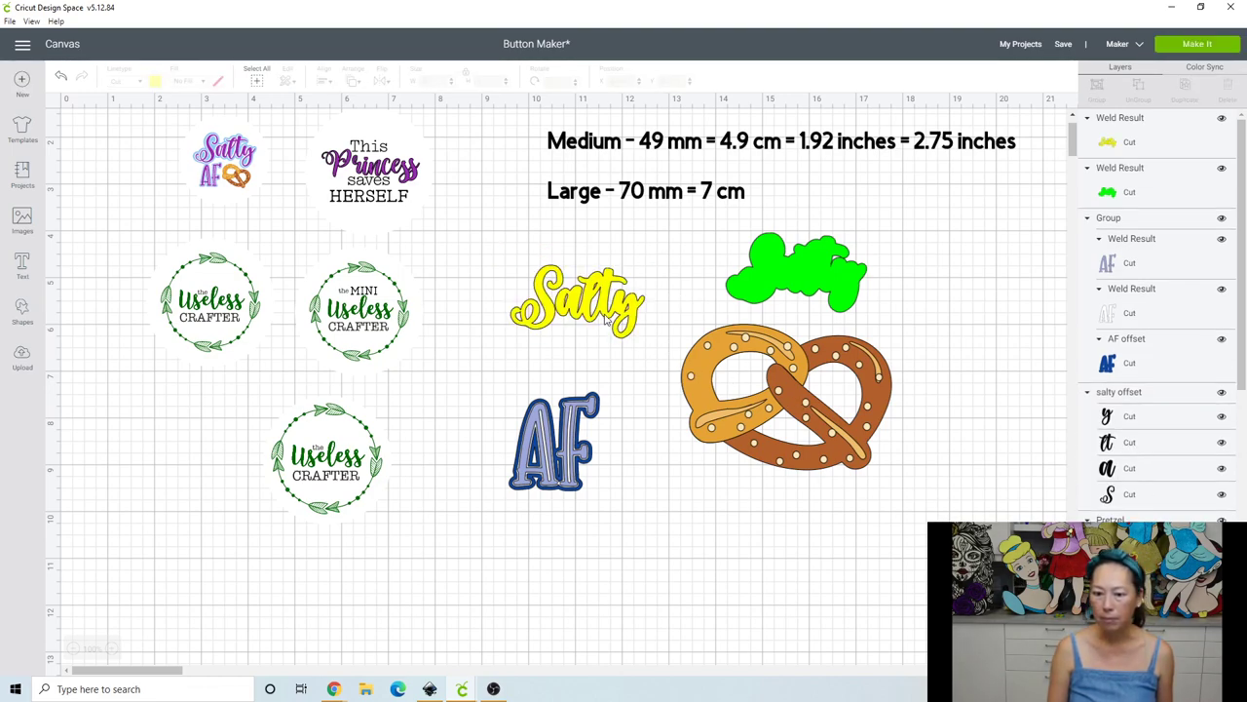
{"action": "left_click_drag", "start_coordinate": [655, 301], "coordinate": [831, 343]}
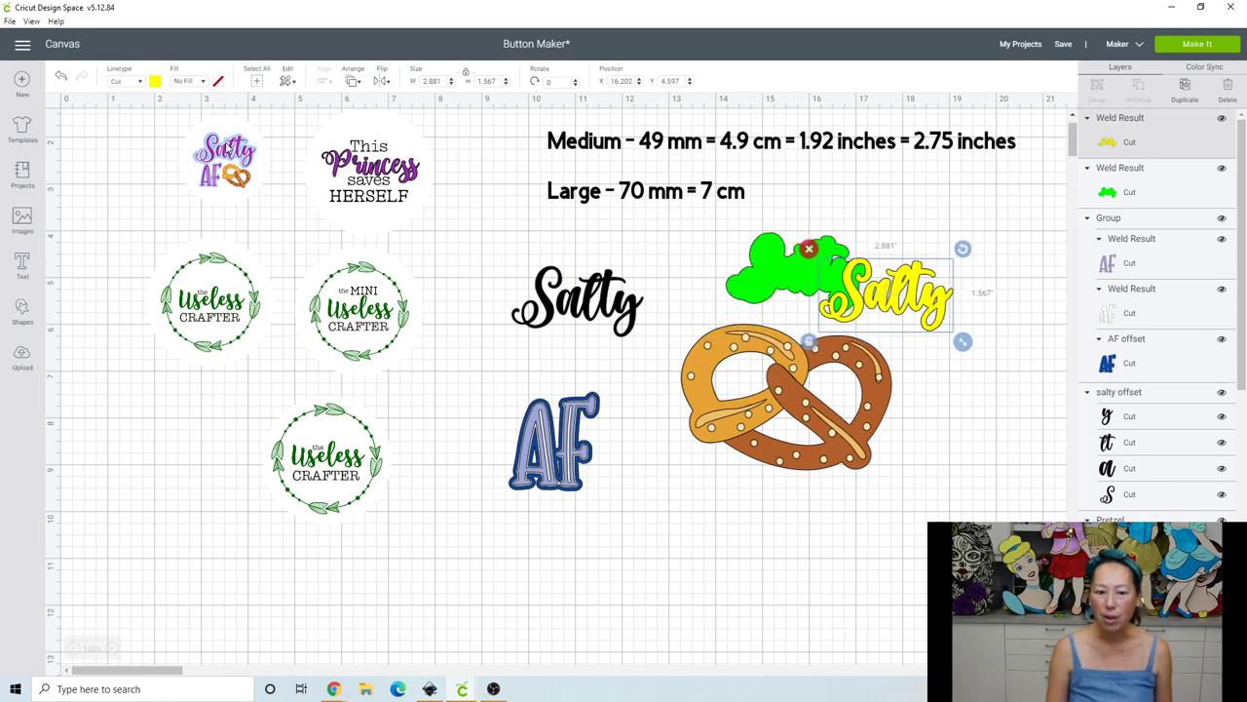
{"action": "left_click", "coordinate": [779, 292]}
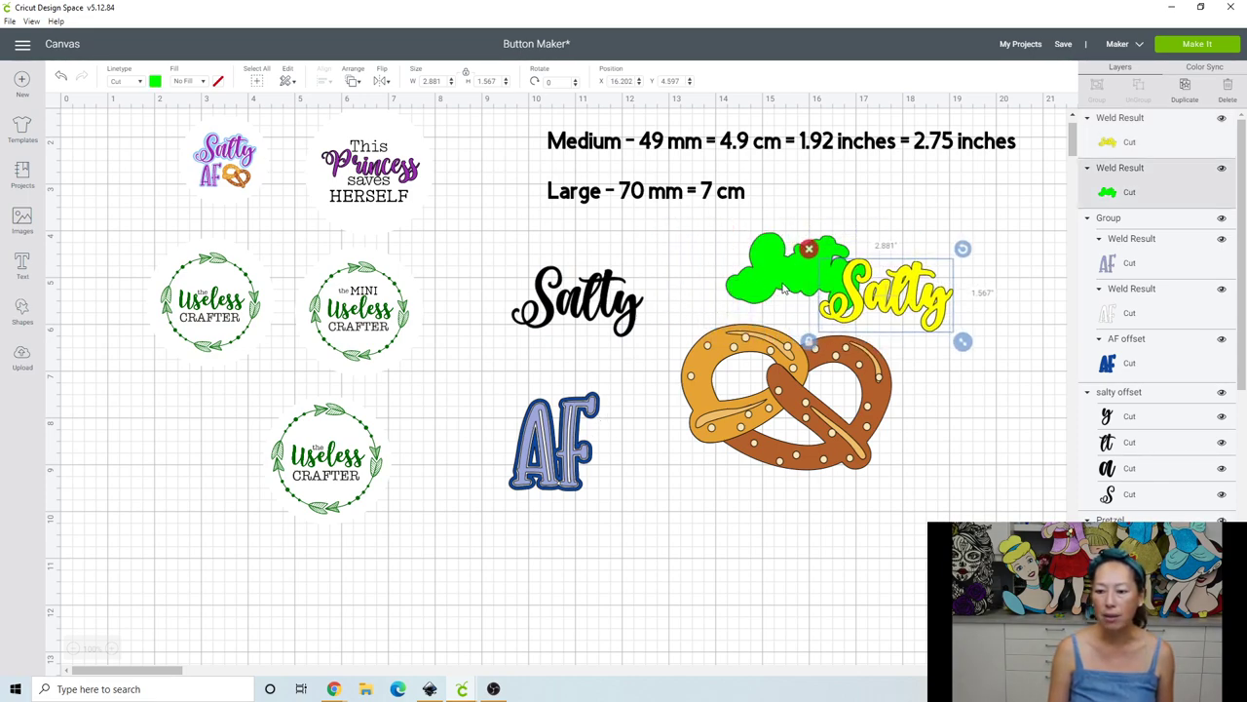
{"action": "left_click", "coordinate": [156, 86]}
{"action": "left_click", "coordinate": [217, 143]}
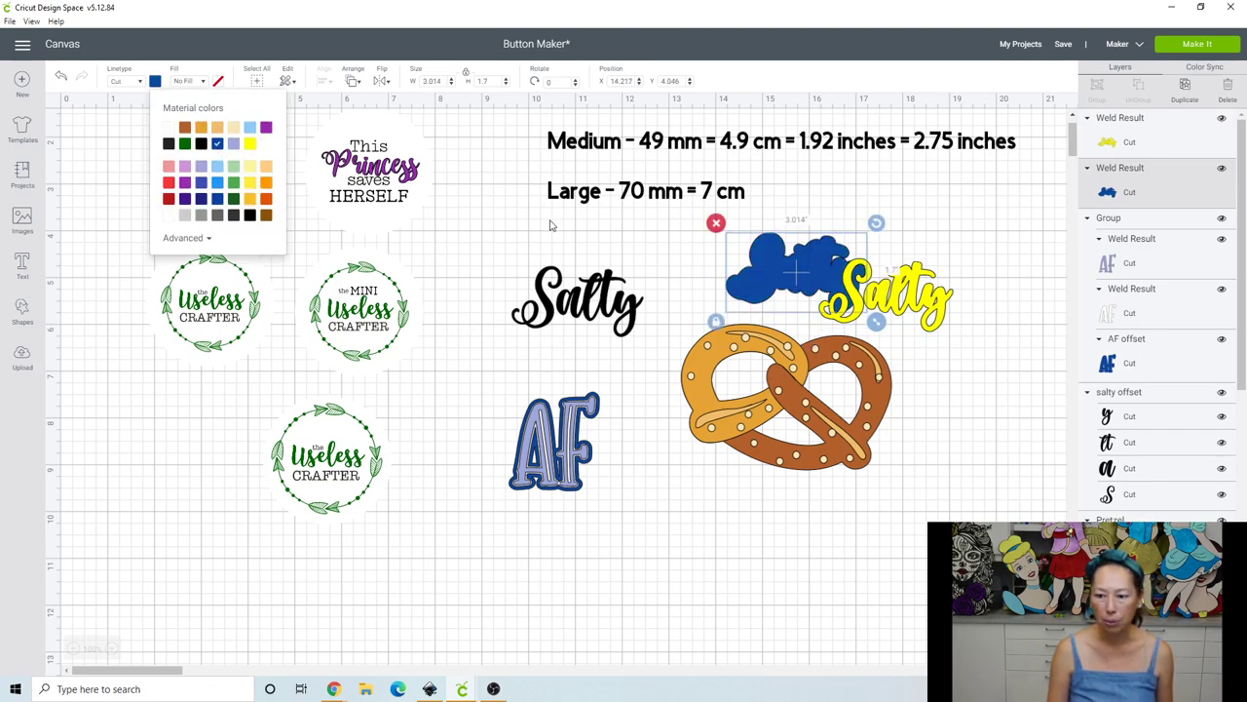
{"action": "left_click", "coordinate": [931, 317]}
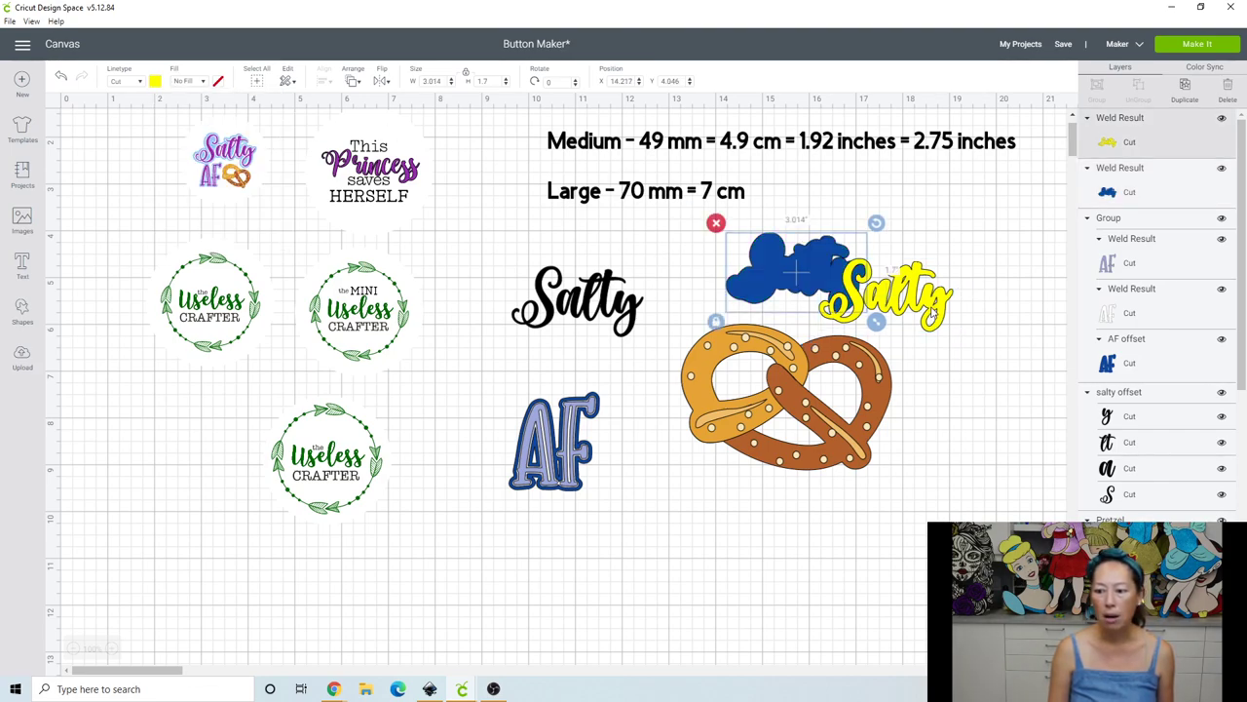
{"action": "left_click", "coordinate": [155, 82]}
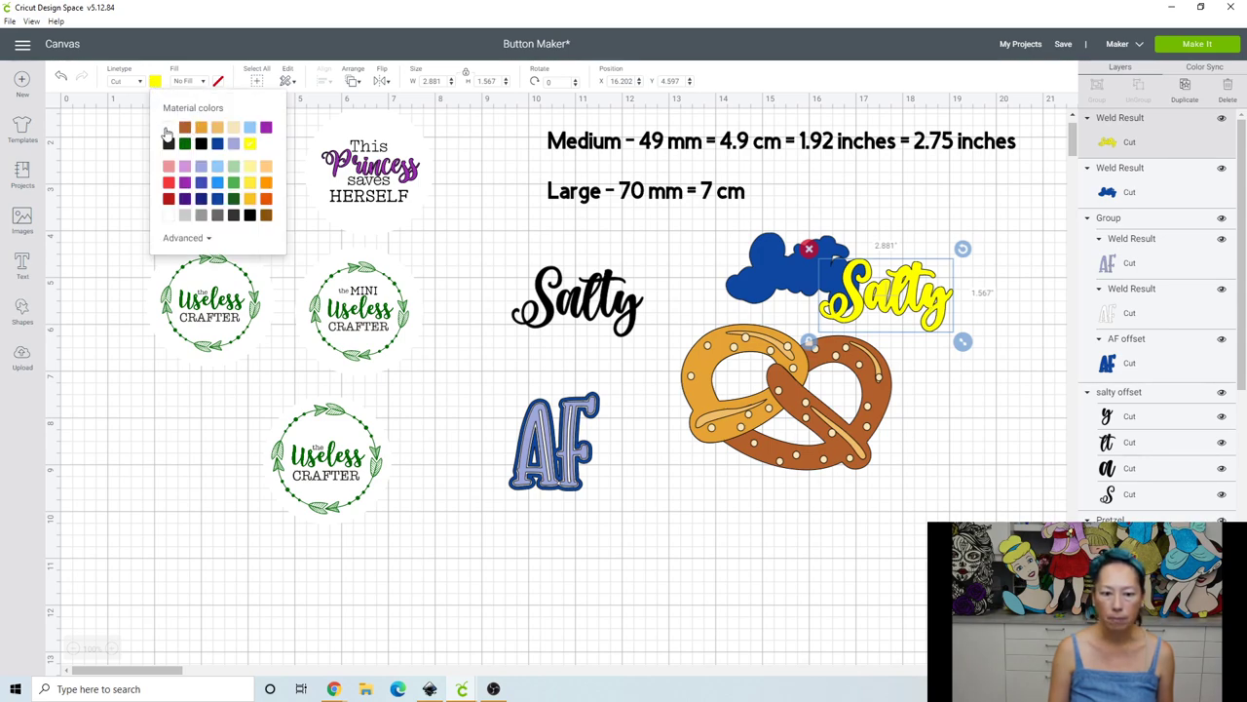
{"action": "left_click", "coordinate": [169, 127]}
{"action": "left_click", "coordinate": [492, 272]}
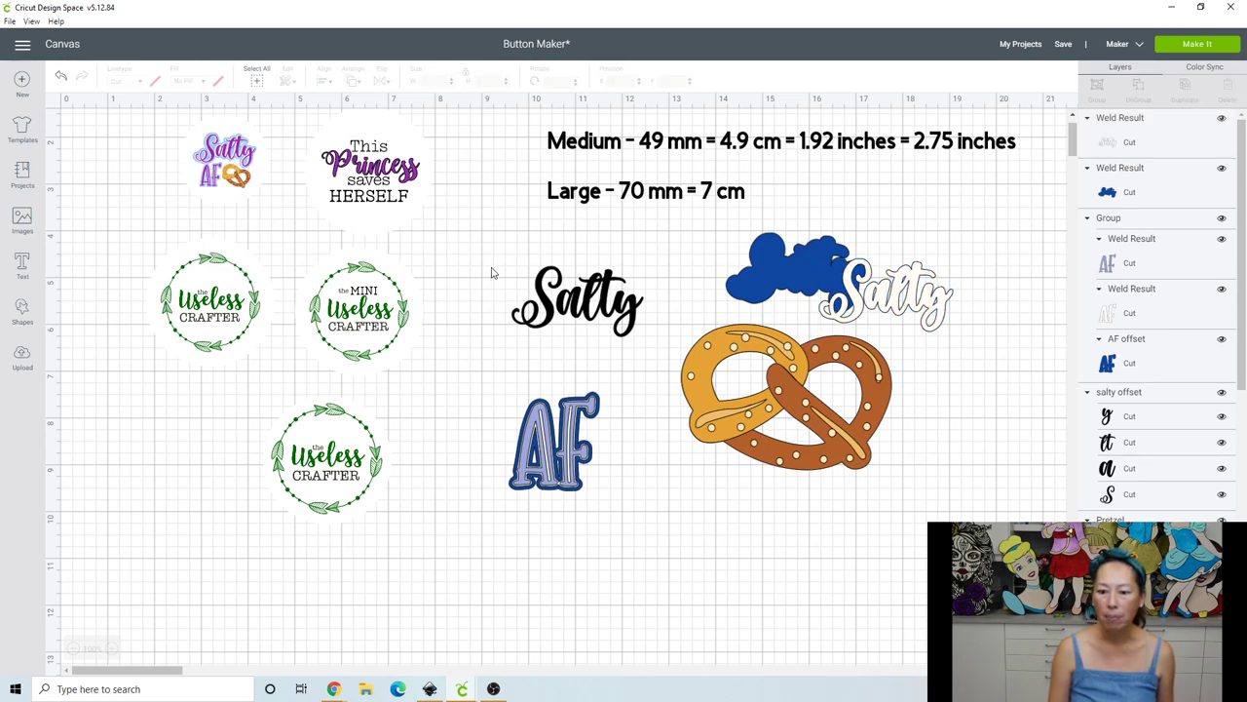
Recolour the black Salty text light blue and move it over the blue shape
{"action": "left_click_drag", "start_coordinate": [492, 273], "coordinate": [647, 329]}
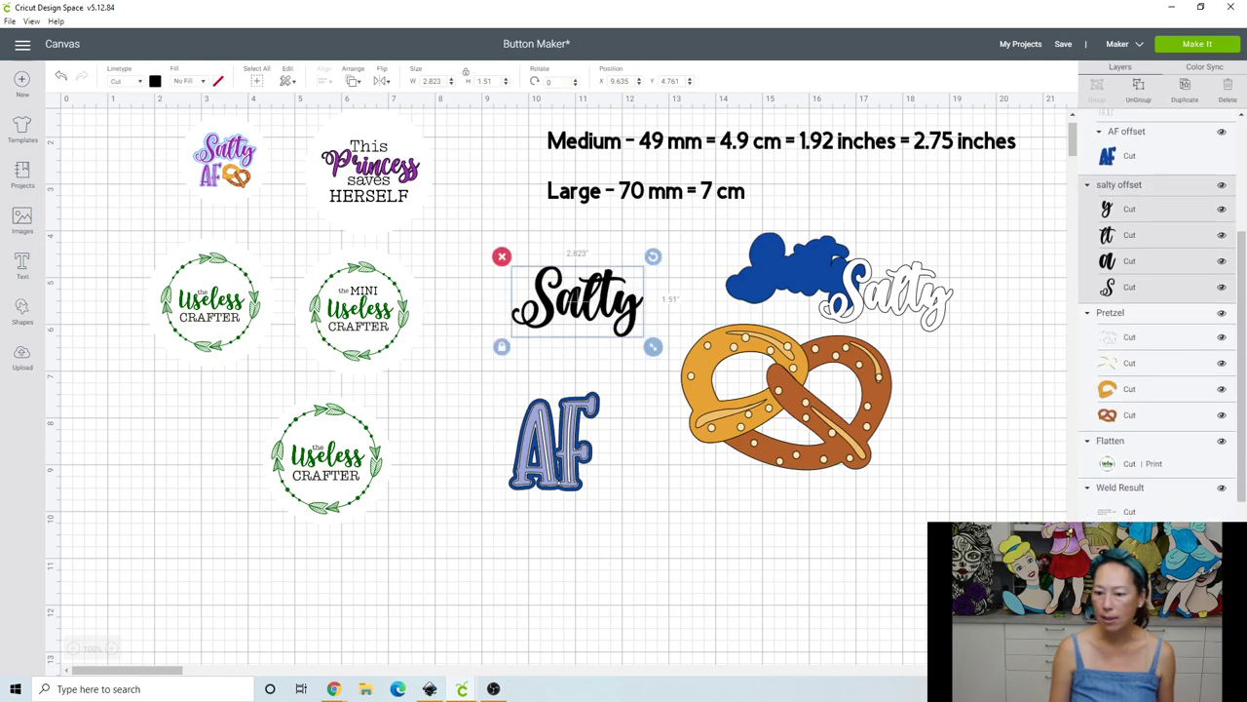
{"action": "key", "text": "Delete"}
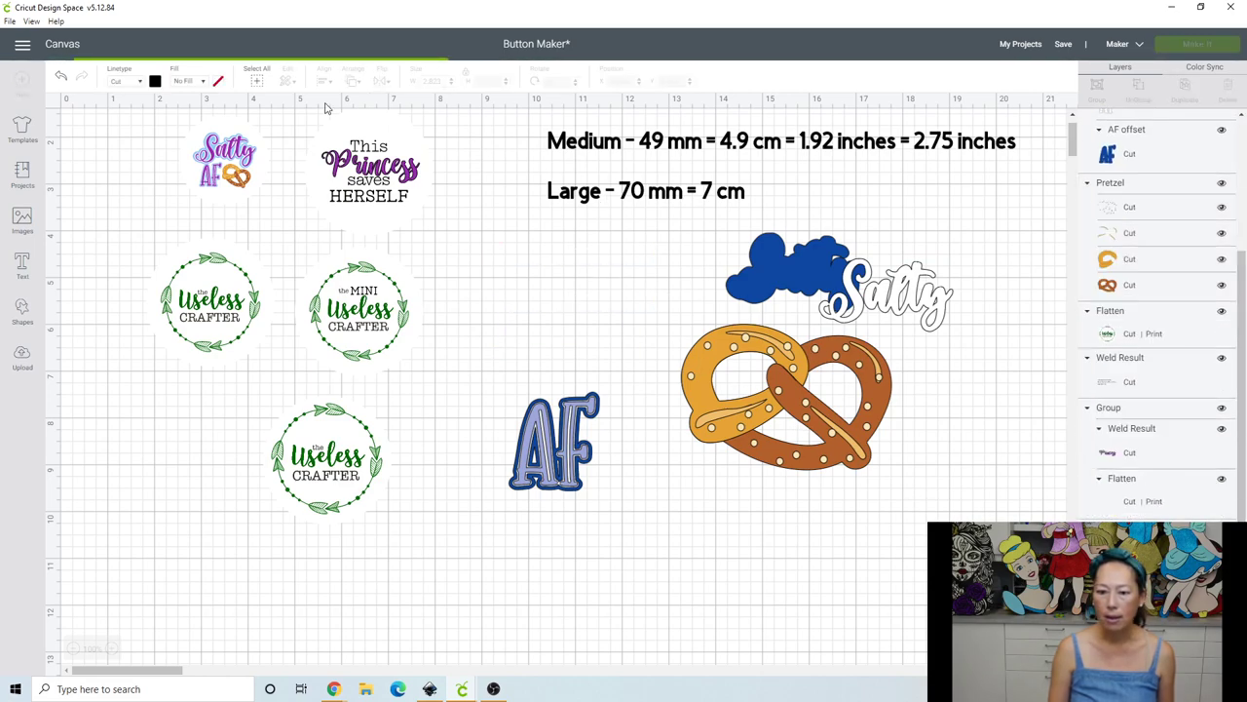
{"action": "key", "text": "ctrl+z"}
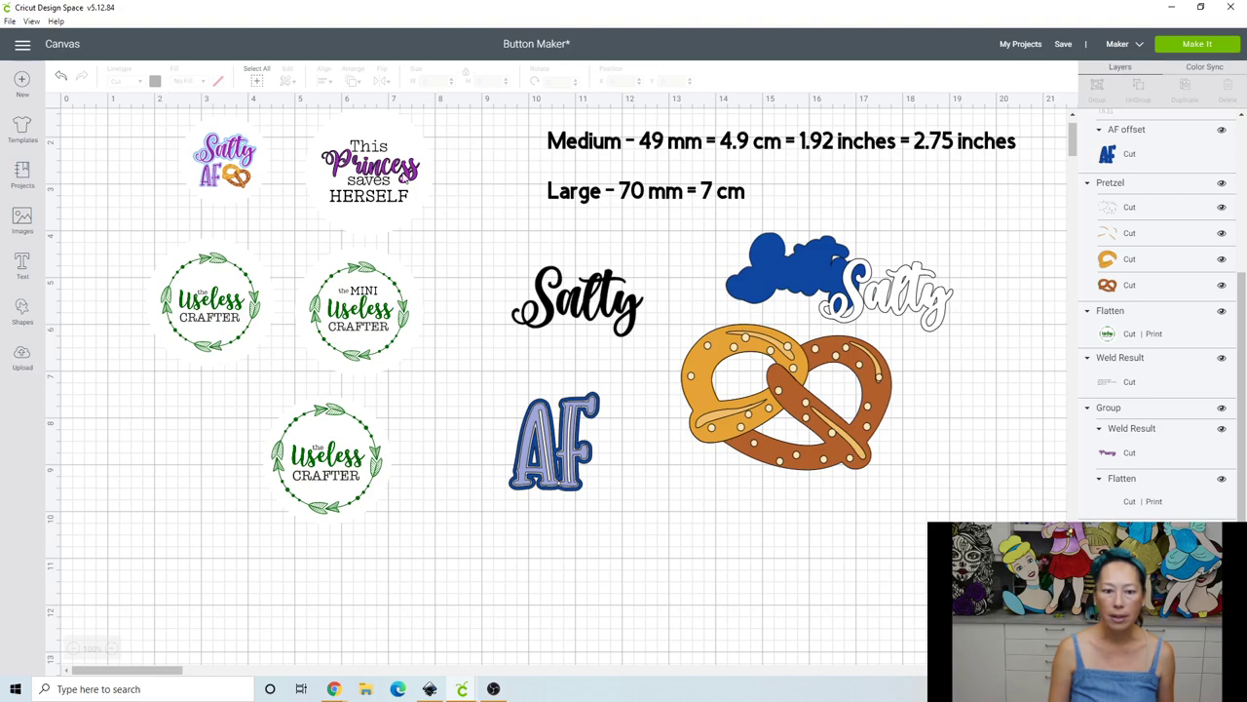
{"action": "left_click", "coordinate": [575, 298]}
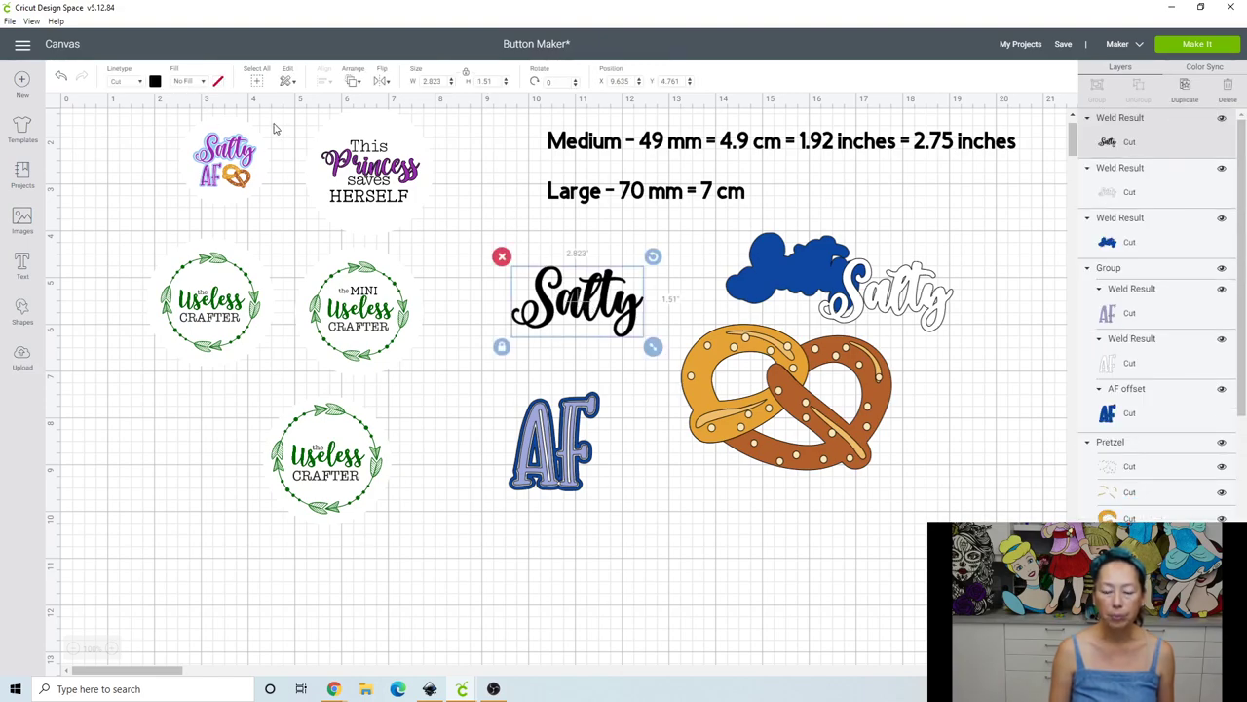
{"action": "left_click", "coordinate": [158, 83]}
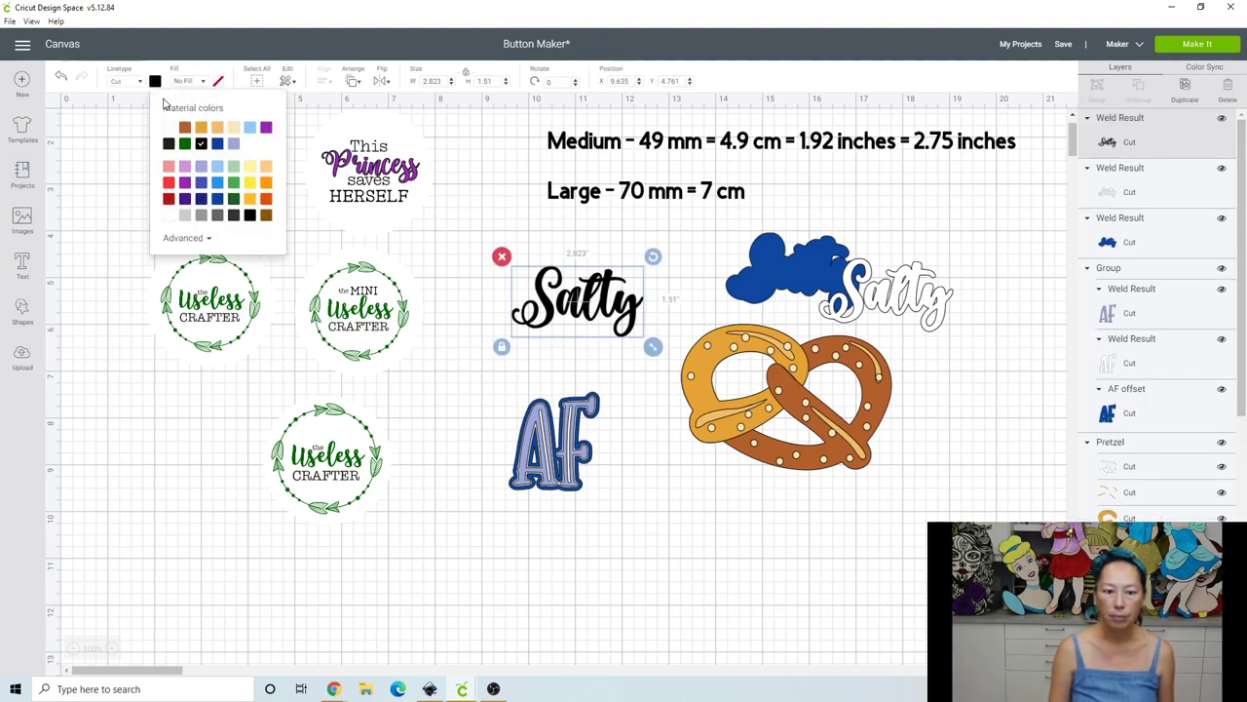
{"action": "left_click", "coordinate": [232, 144]}
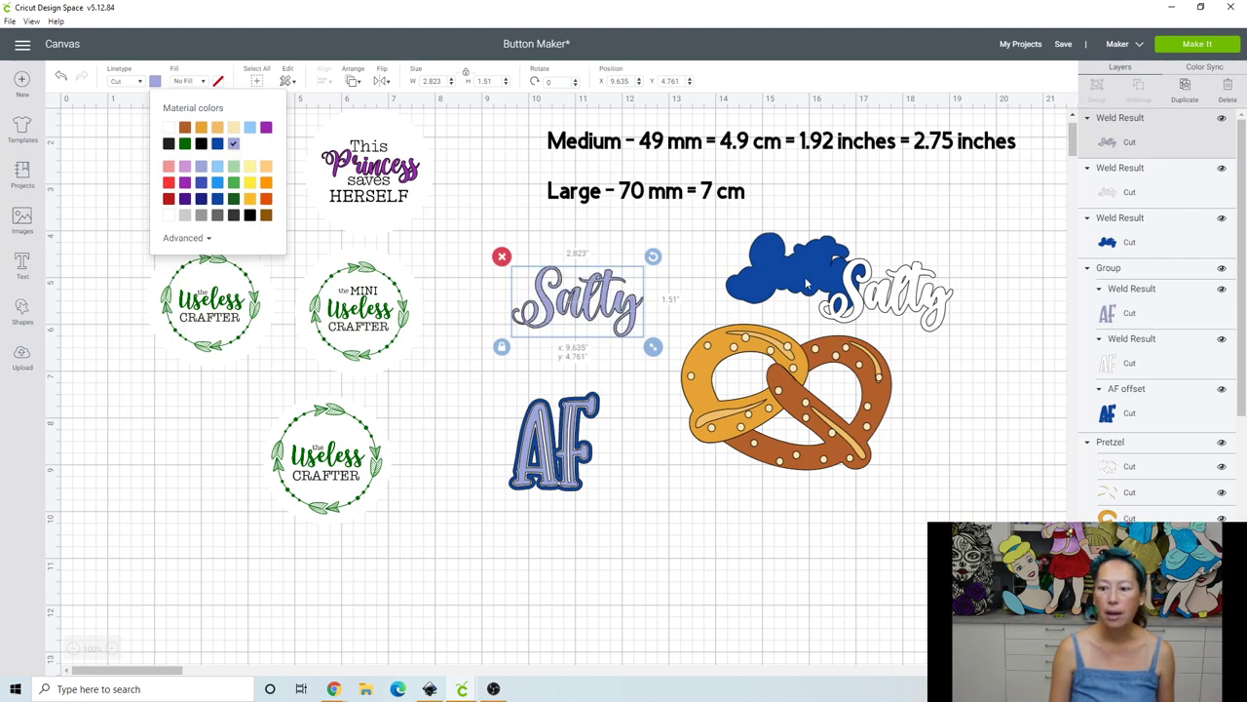
{"action": "left_click_drag", "start_coordinate": [575, 297], "coordinate": [836, 280]}
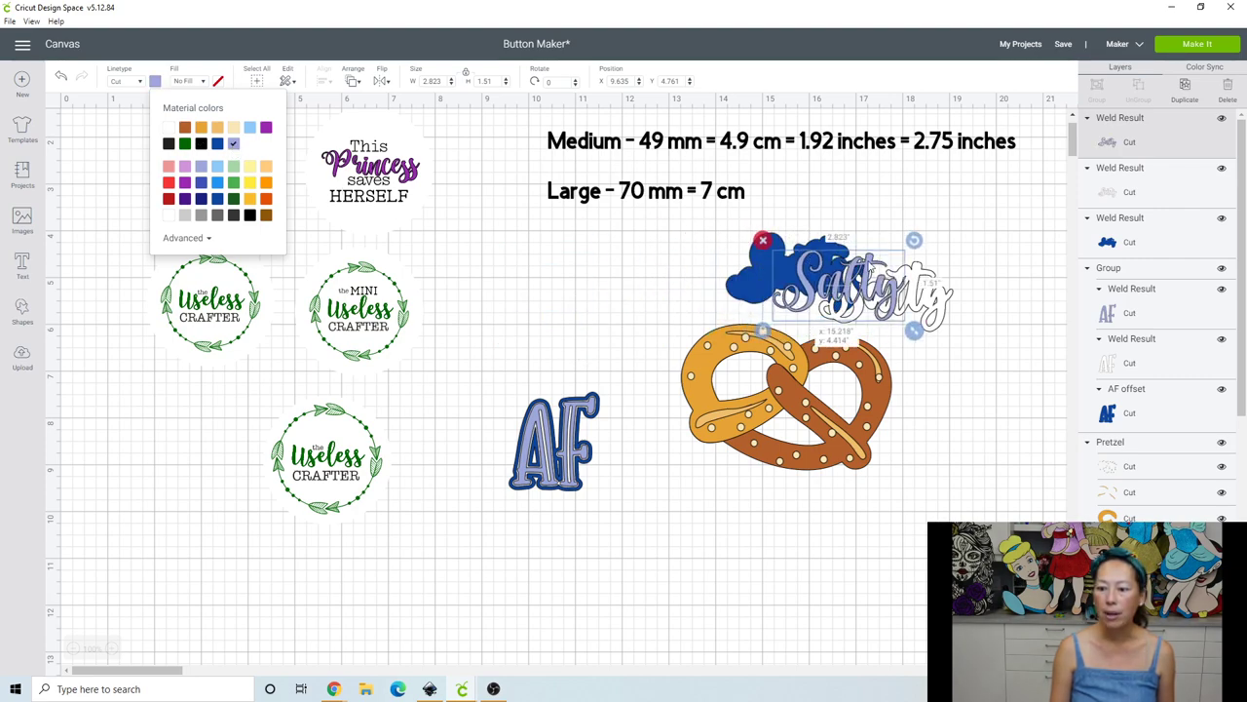
{"action": "left_click", "coordinate": [609, 262]}
Centre the three Salty layers on each other, move them above AF, and group them
{"action": "left_click_drag", "start_coordinate": [628, 253], "coordinate": [937, 290]}
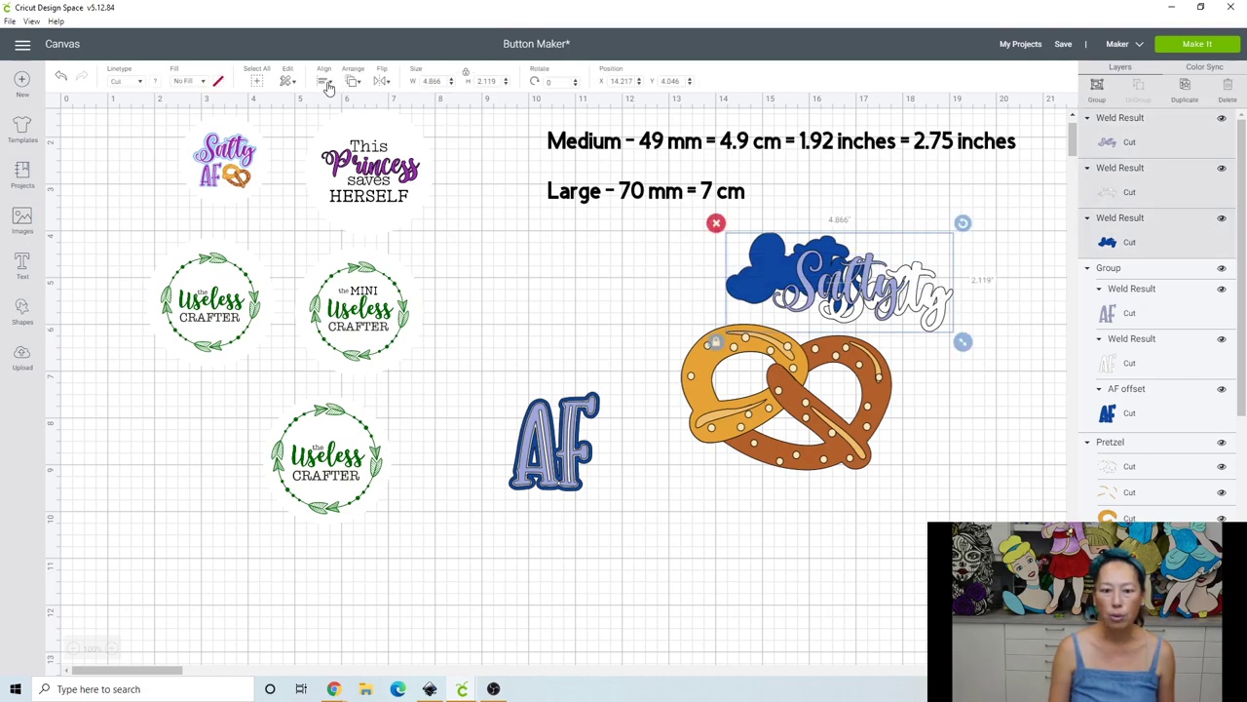
{"action": "left_click", "coordinate": [327, 86]}
{"action": "left_click", "coordinate": [346, 230]}
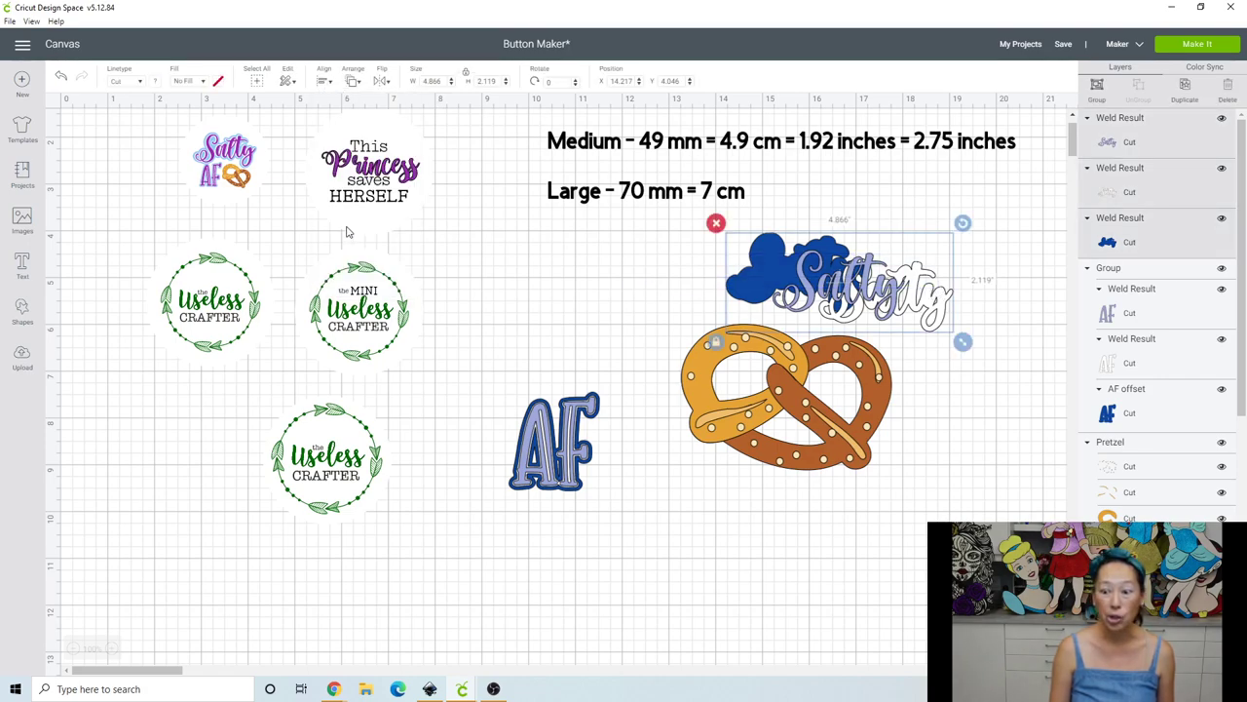
{"action": "left_click_drag", "start_coordinate": [799, 306], "coordinate": [535, 323]}
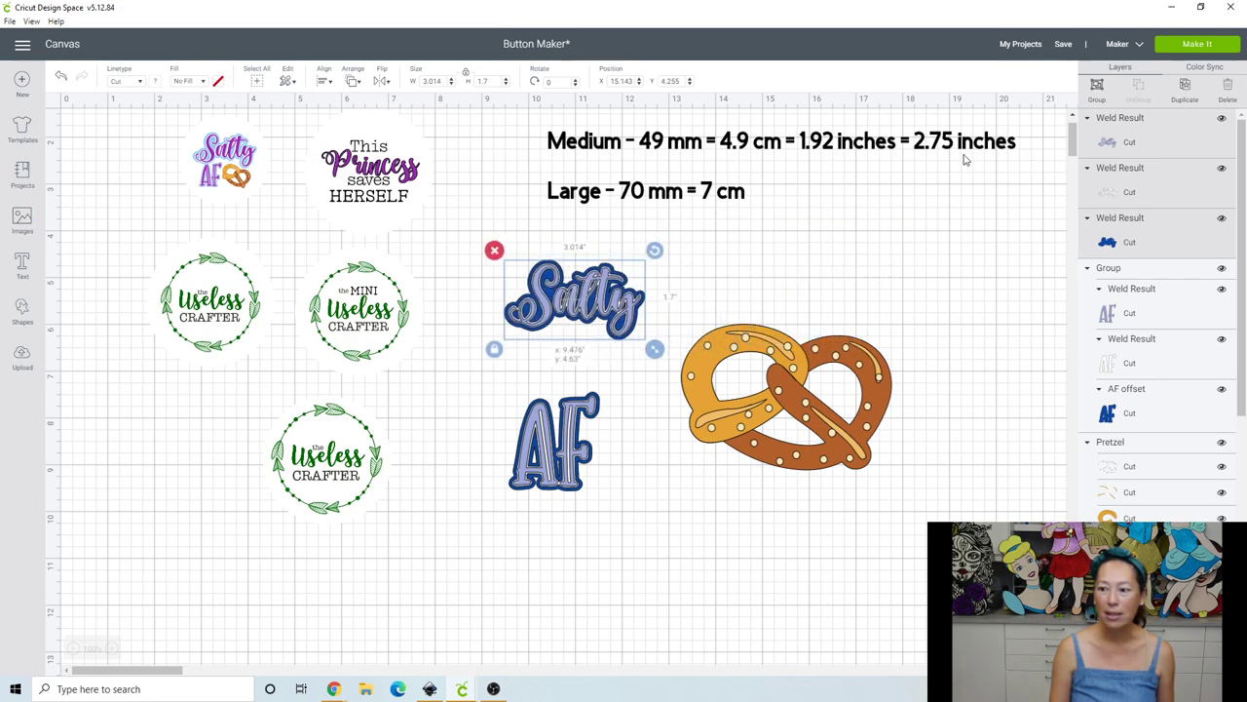
{"action": "left_click", "coordinate": [1097, 93]}
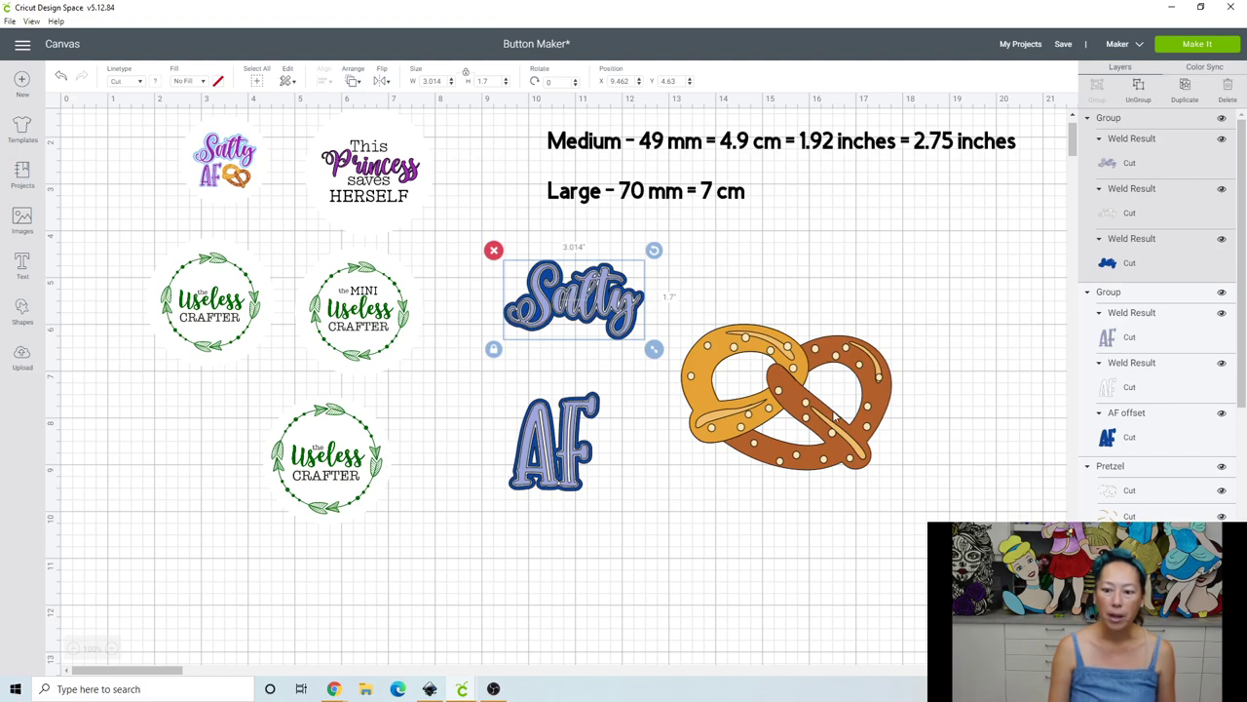
Set Salty on top of AF, and shrink the pretzel to 1.863 × 1.727 in, tilted 26.94° beside AF
{"action": "left_click", "coordinate": [804, 414]}
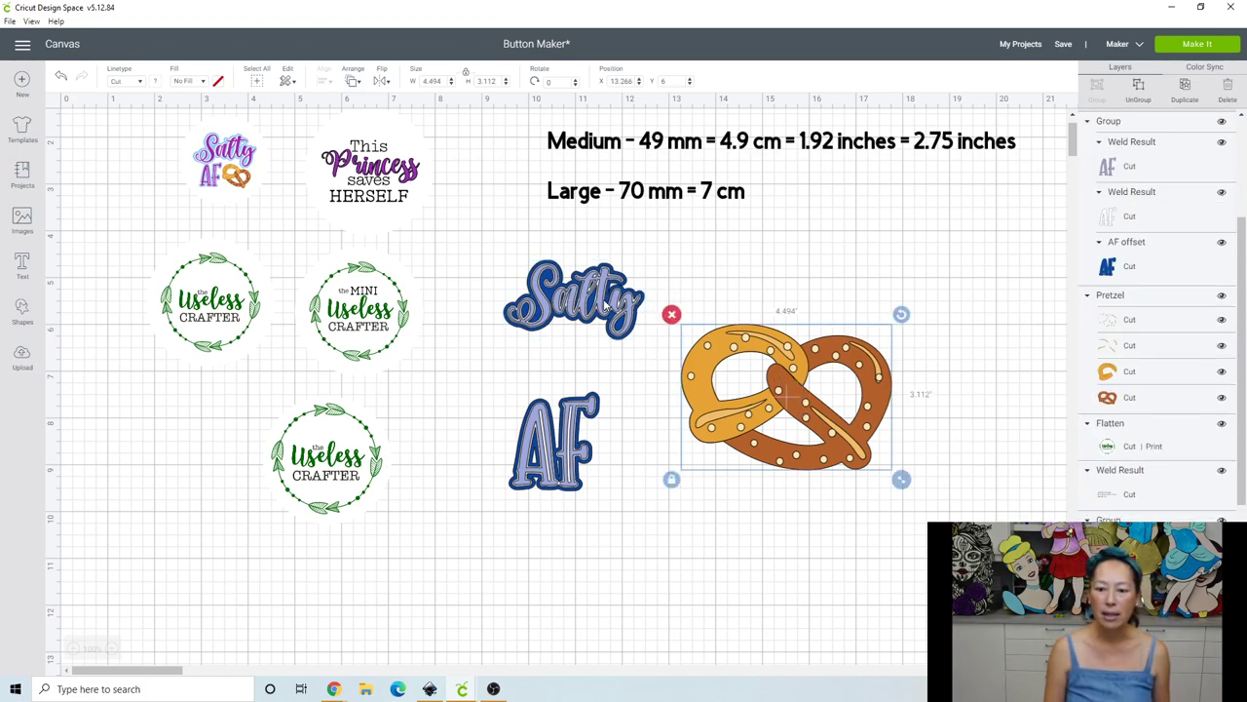
{"action": "left_click_drag", "start_coordinate": [604, 306], "coordinate": [611, 364]}
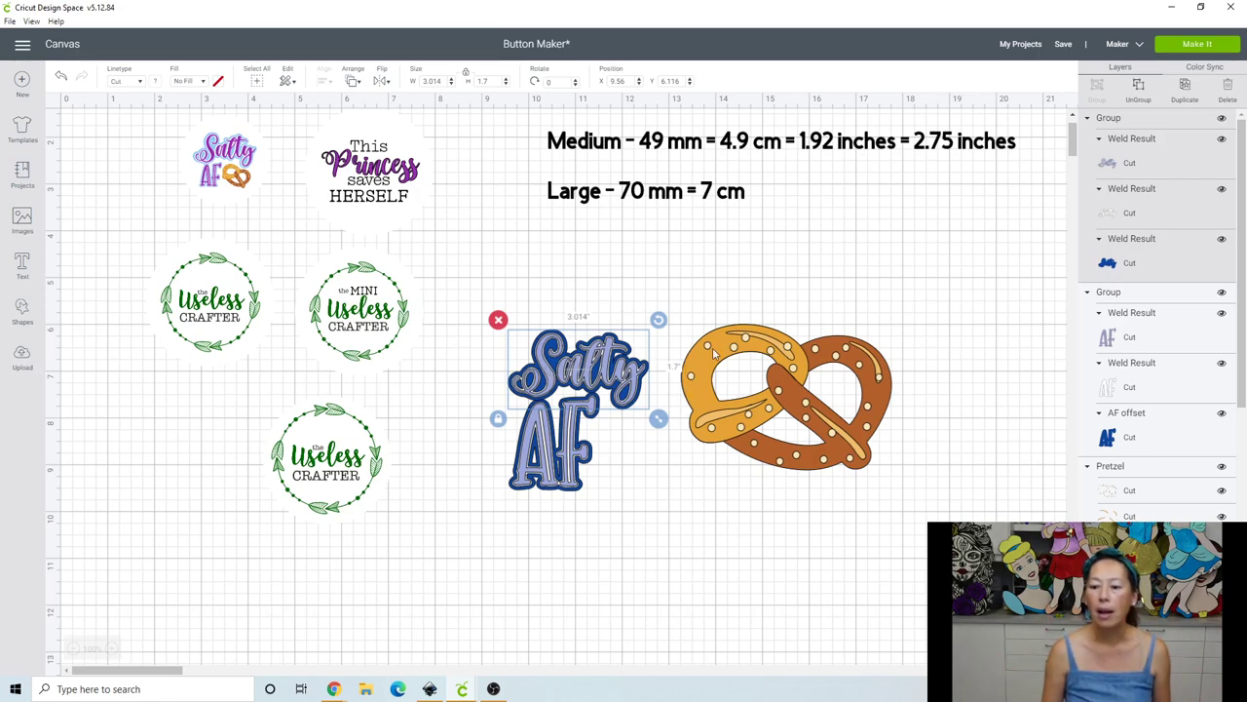
{"action": "left_click", "coordinate": [844, 431]}
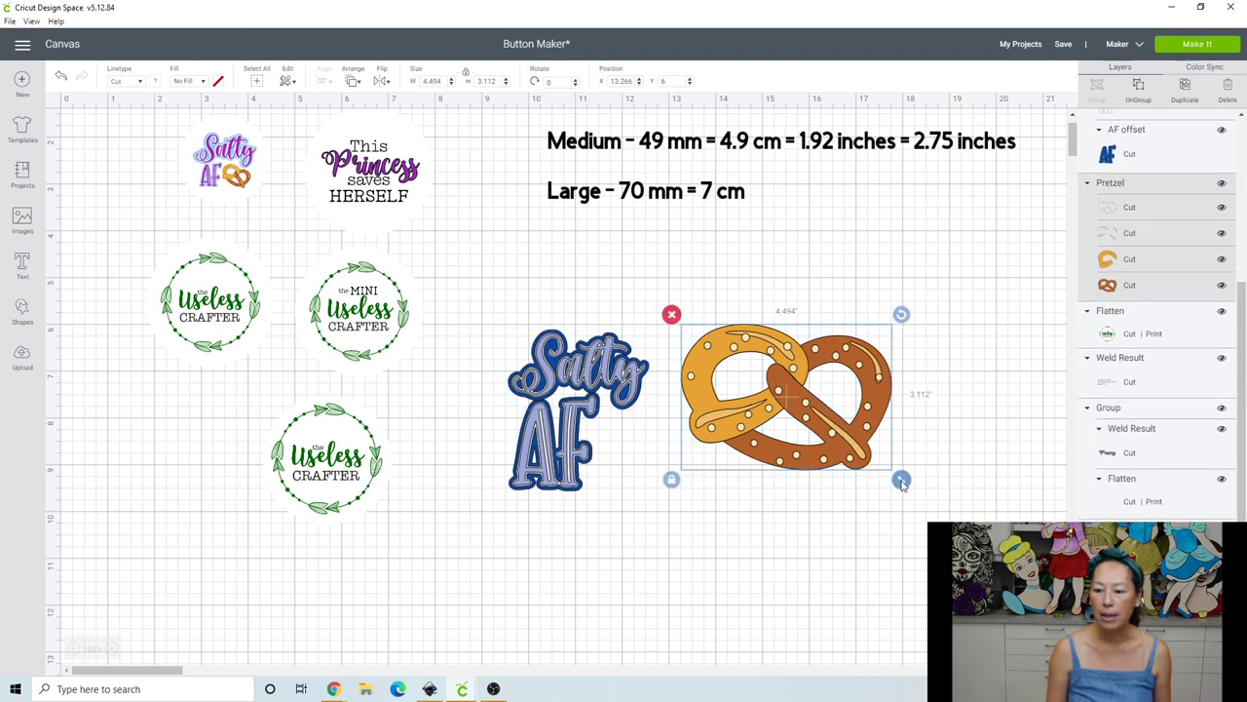
{"action": "left_click_drag", "start_coordinate": [900, 481], "coordinate": [803, 422]}
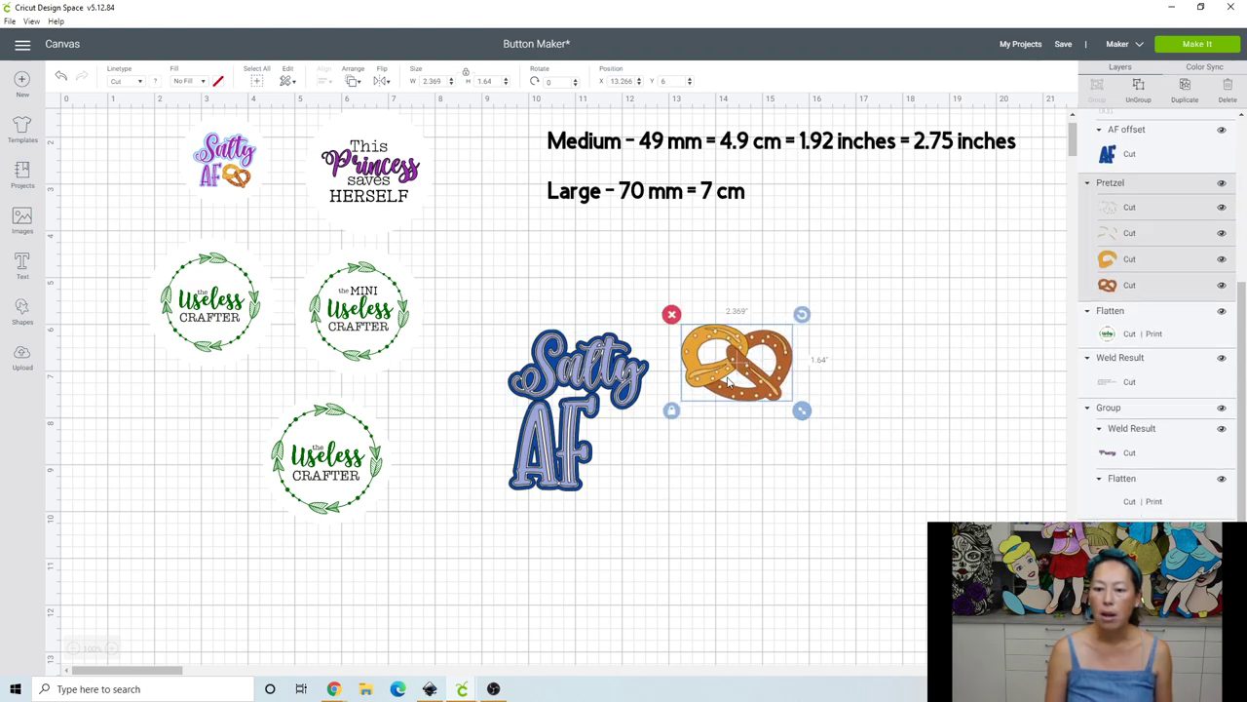
{"action": "left_click_drag", "start_coordinate": [712, 396], "coordinate": [652, 453]}
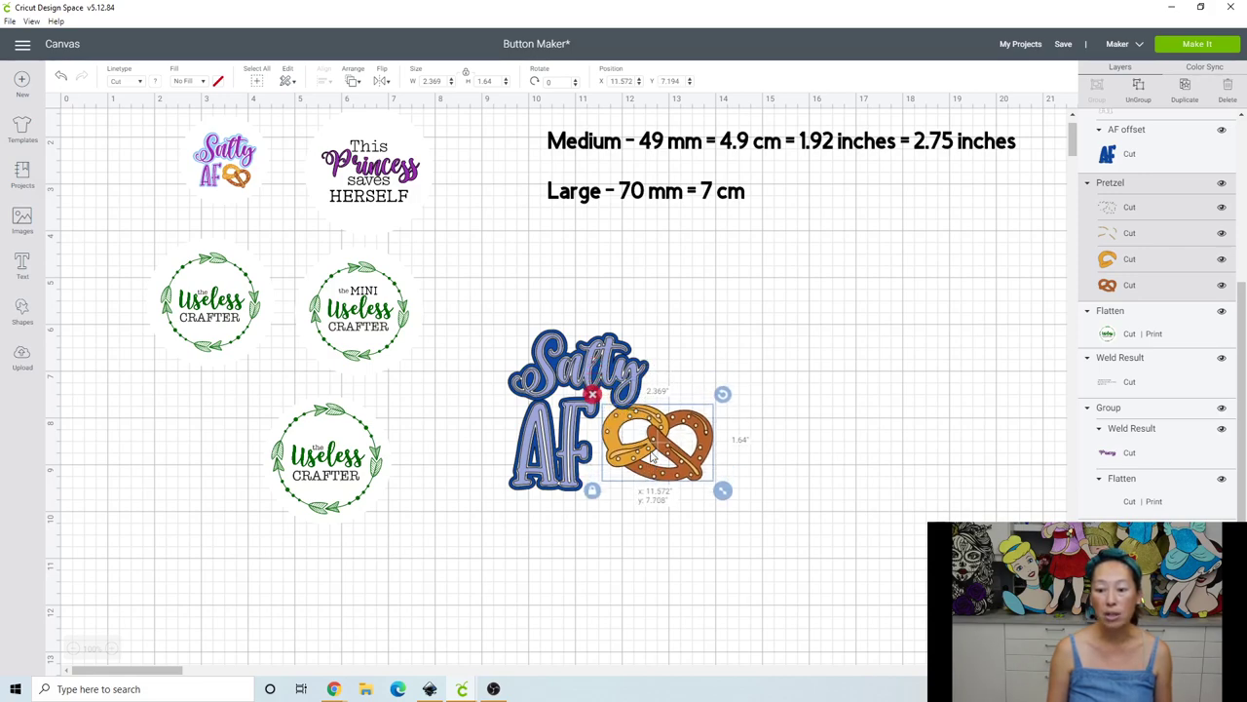
{"action": "left_click_drag", "start_coordinate": [713, 484], "coordinate": [699, 477]}
{"action": "left_click_drag", "start_coordinate": [703, 395], "coordinate": [654, 449]}
{"action": "left_click", "coordinate": [621, 539]}
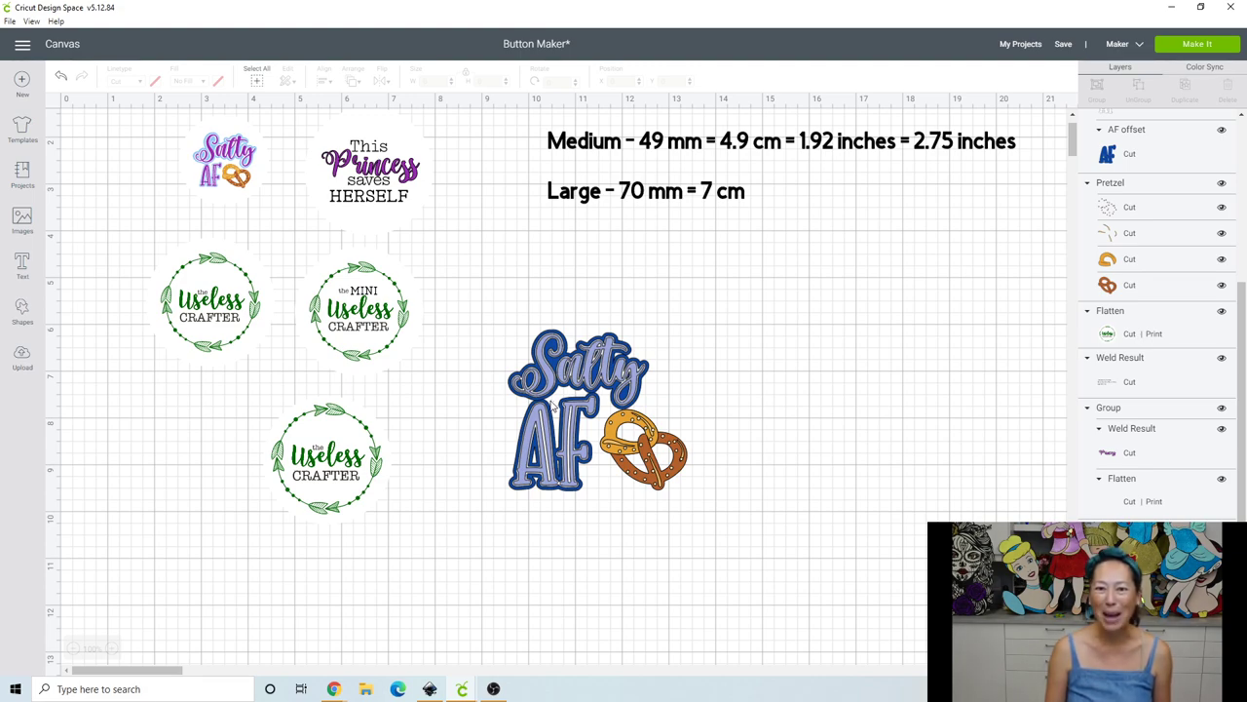
Weld the Salty and AF offsets into one 3.014 × 3.449 in blue backing and send it to back
{"action": "scroll", "coordinate": [1066, 286], "scroll_direction": "up", "scroll_amount": 3}
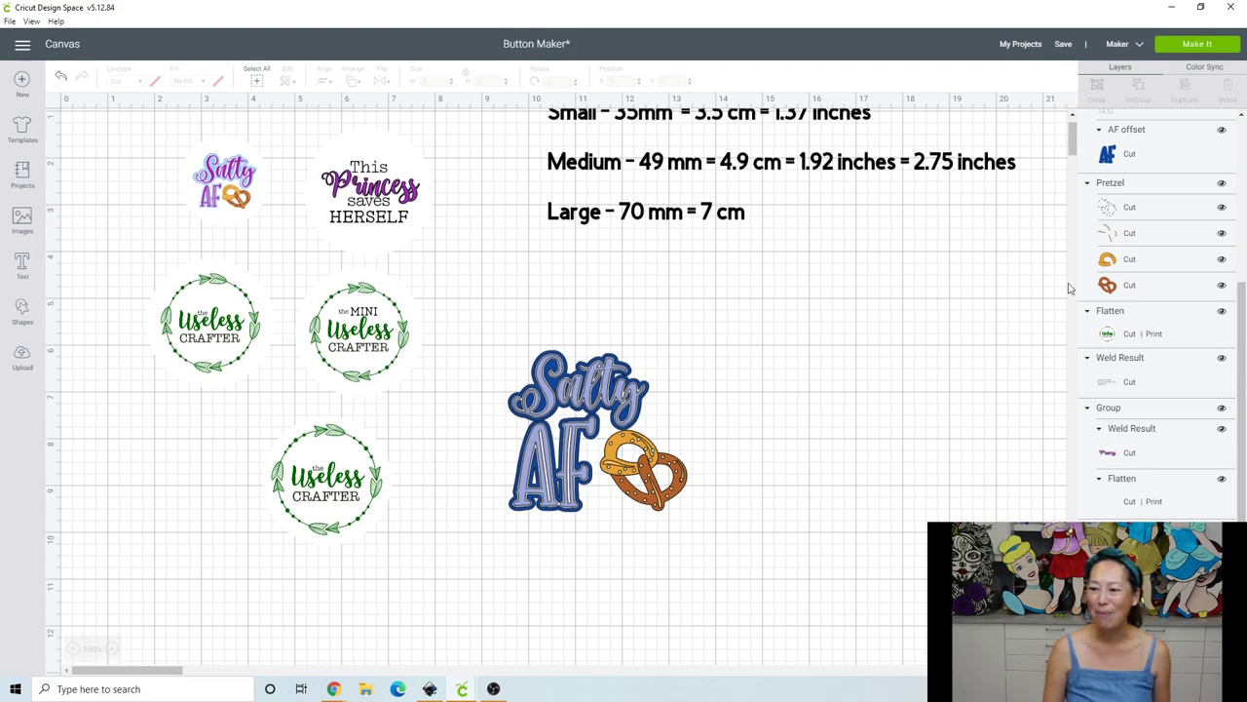
{"action": "scroll", "coordinate": [1138, 226], "scroll_direction": "up", "scroll_amount": 5}
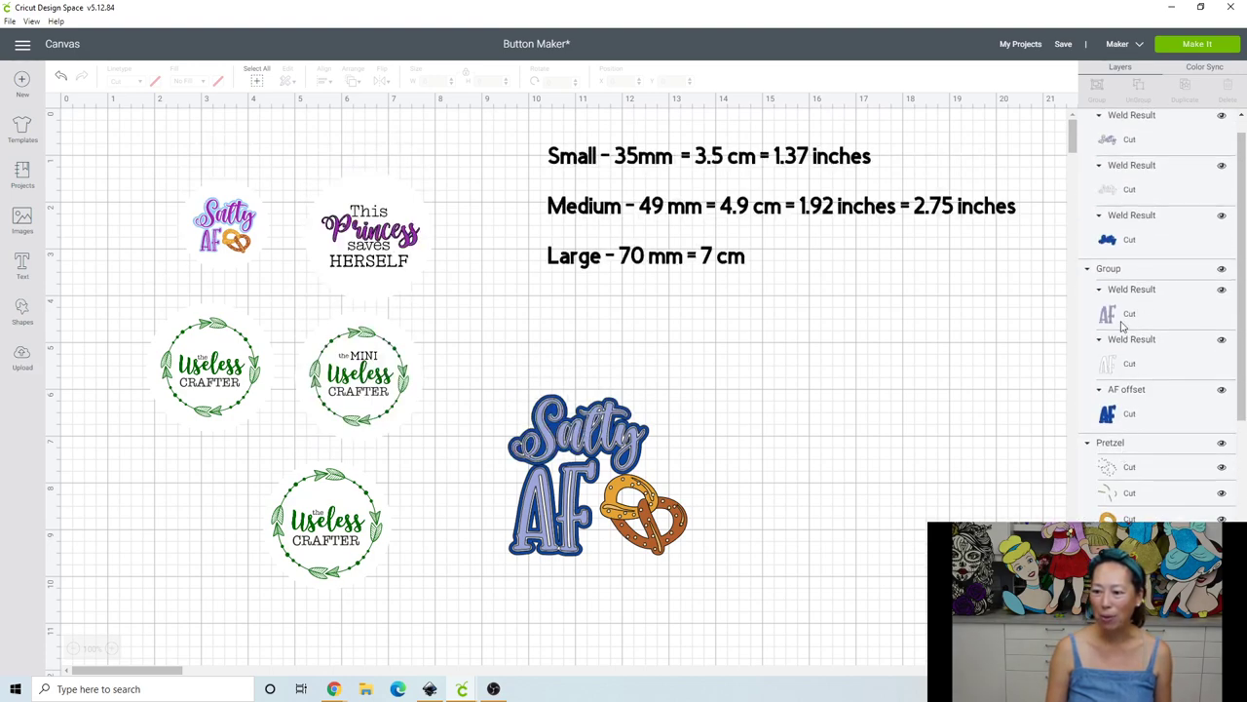
{"action": "left_click", "coordinate": [1121, 243]}
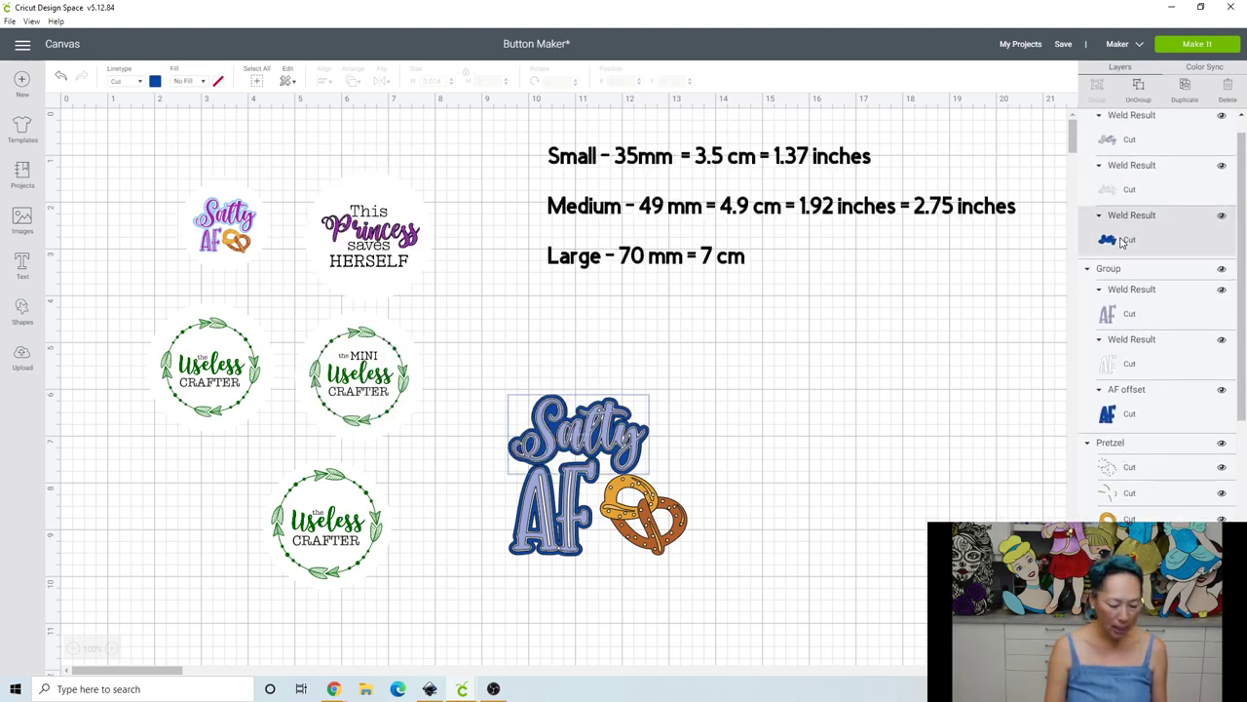
{"action": "left_click", "coordinate": [1130, 414], "text": "shift"}
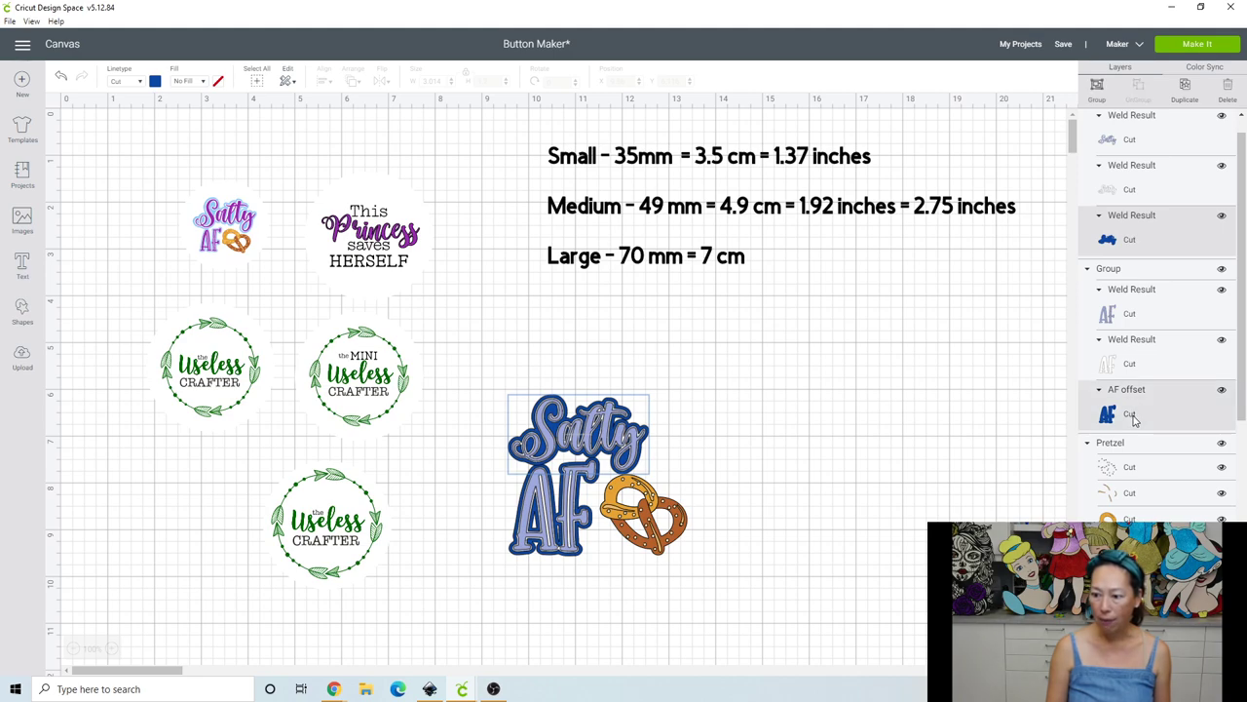
{"action": "left_click", "coordinate": [1136, 682]}
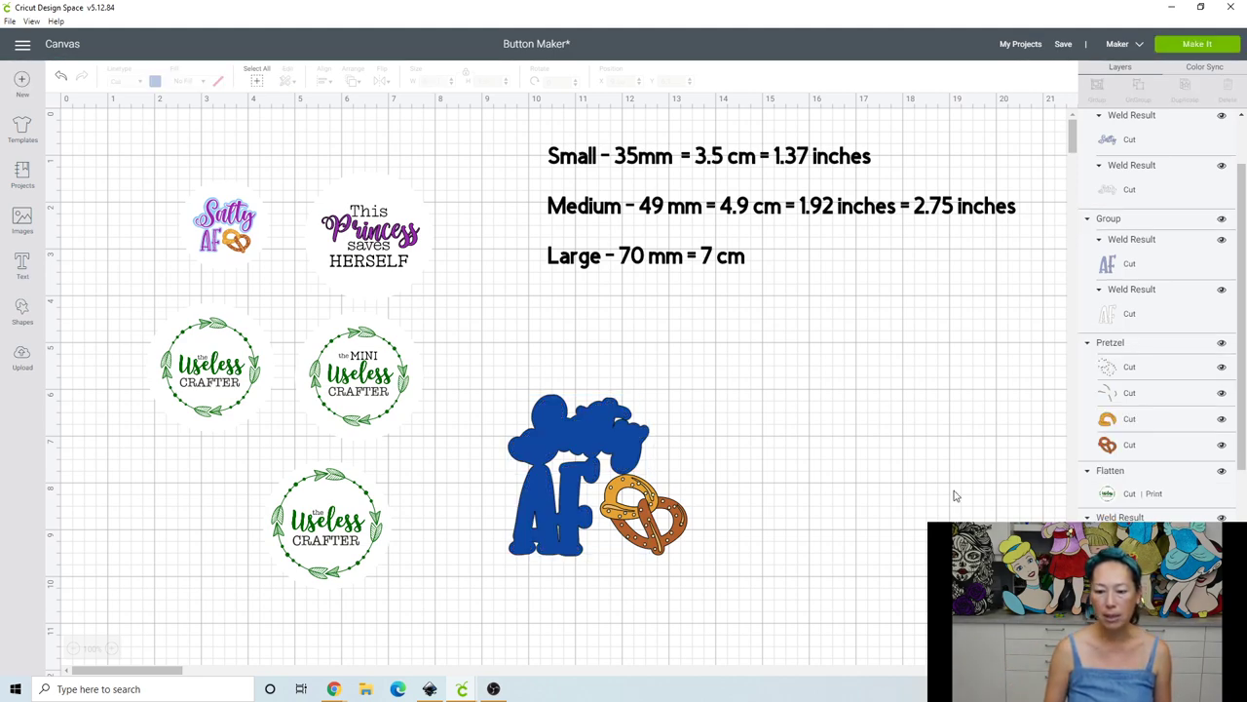
{"action": "left_click", "coordinate": [578, 429]}
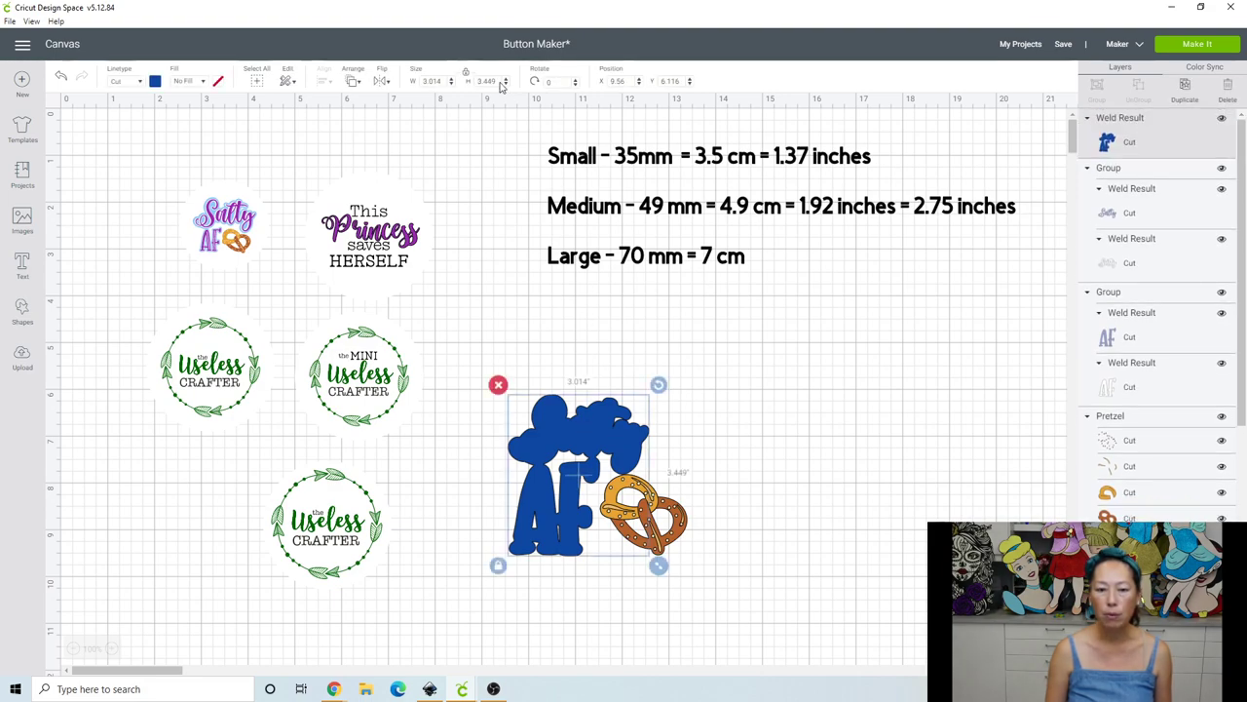
{"action": "left_click", "coordinate": [353, 82]}
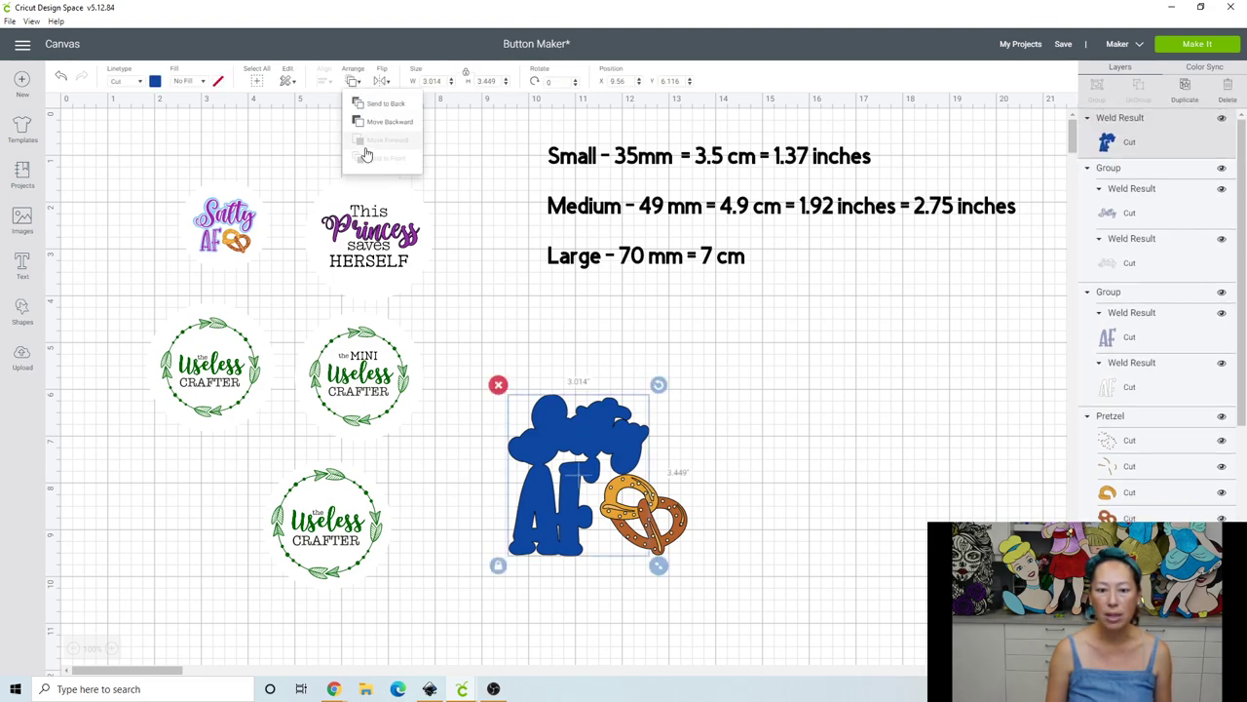
{"action": "left_click", "coordinate": [375, 103]}
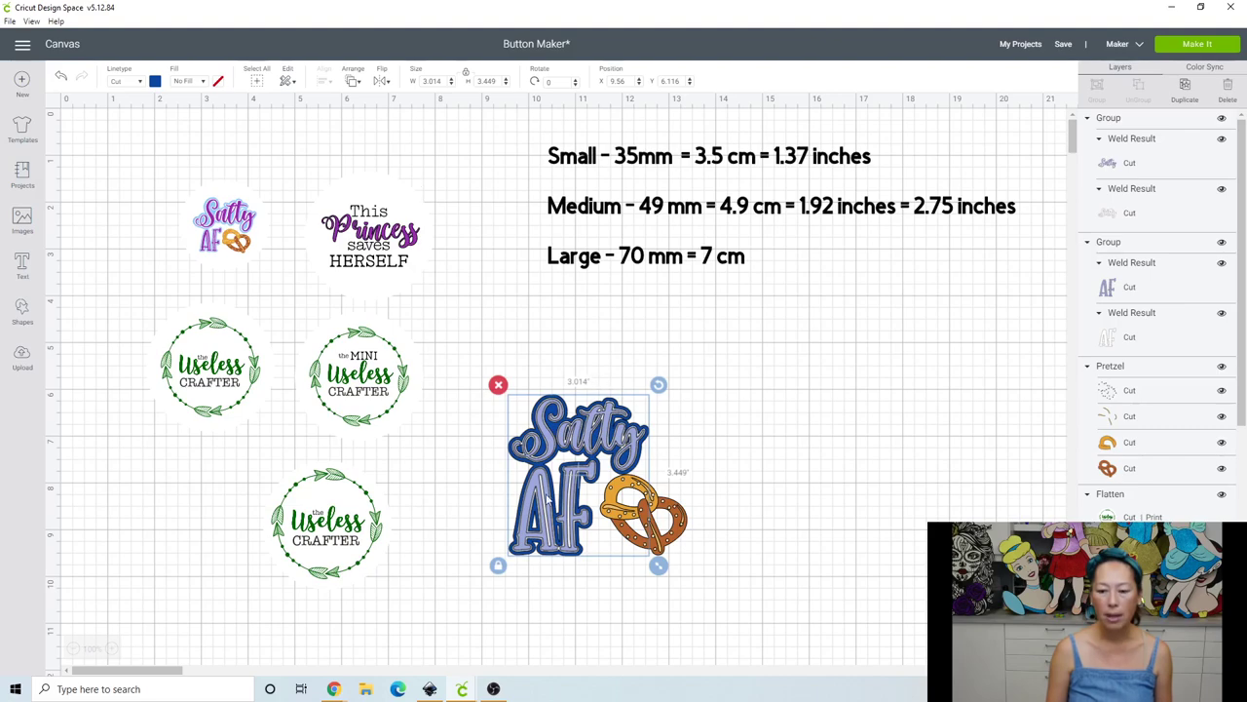
{"action": "left_click", "coordinate": [963, 507]}
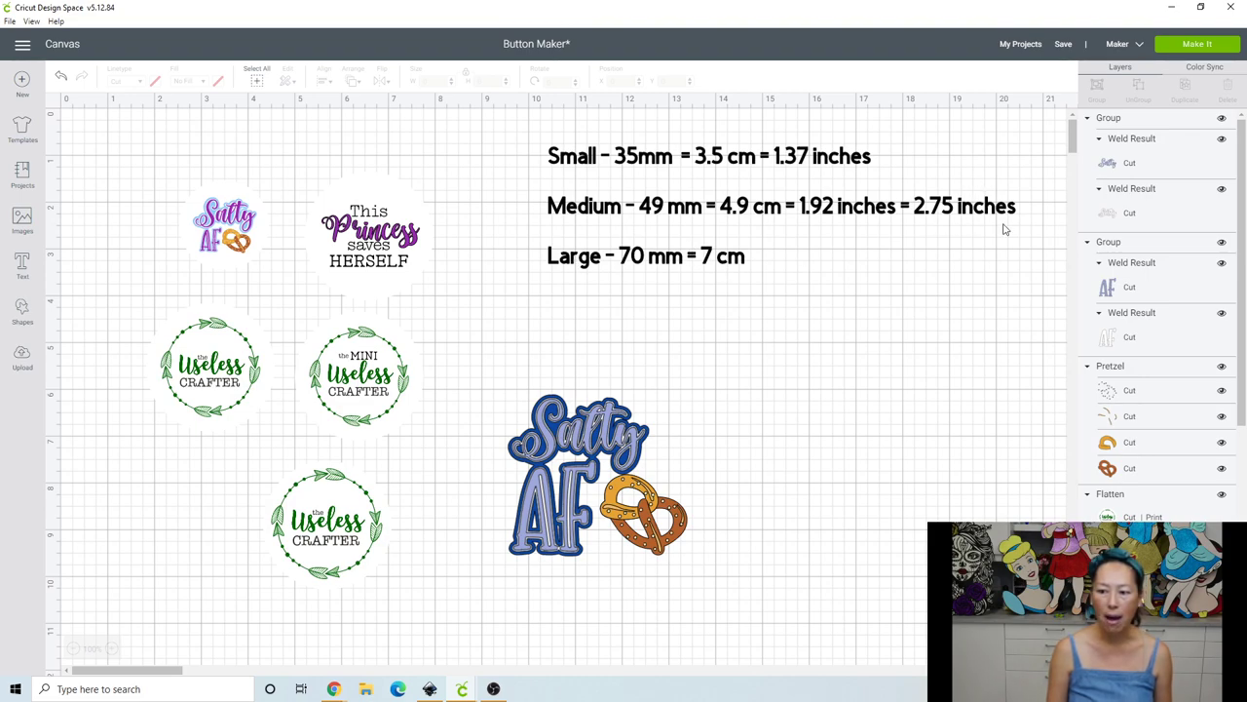
Add a light-orange circle with 2.75-inch height and place it right of the Salty AF pretzel design
{"action": "left_click", "coordinate": [23, 314]}
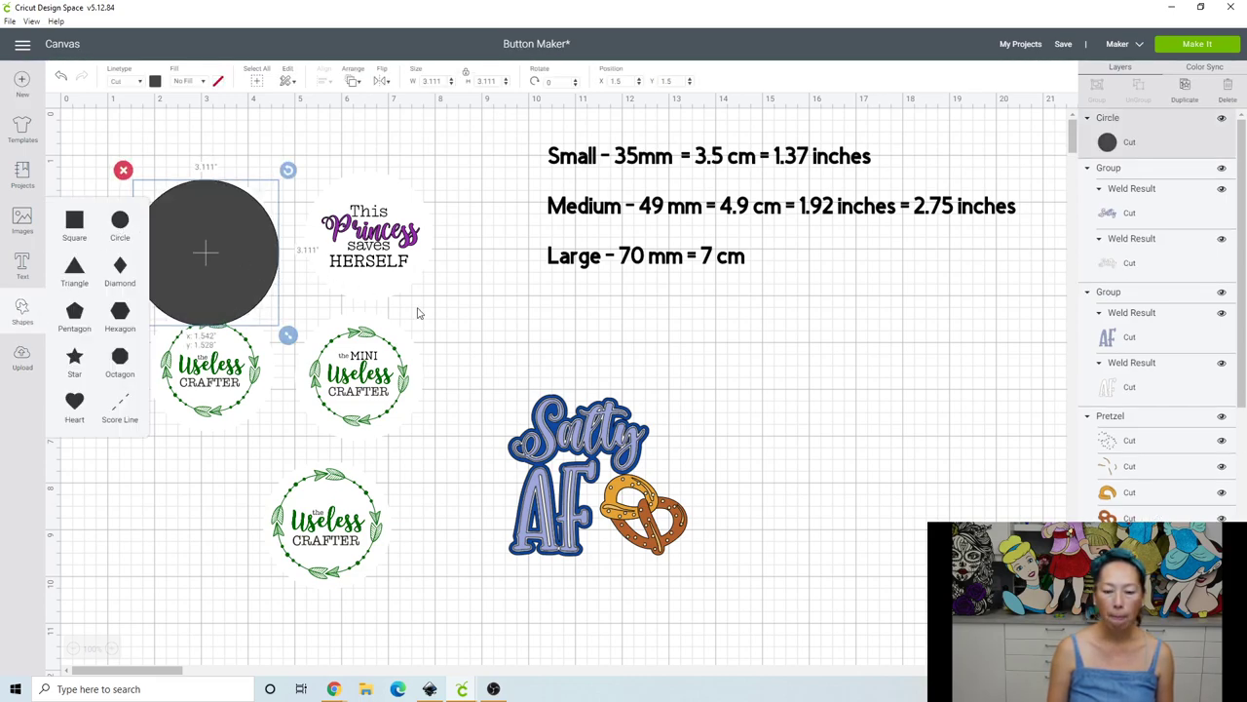
{"action": "left_click_drag", "start_coordinate": [240, 257], "coordinate": [479, 334]}
{"action": "left_click", "coordinate": [486, 81]}
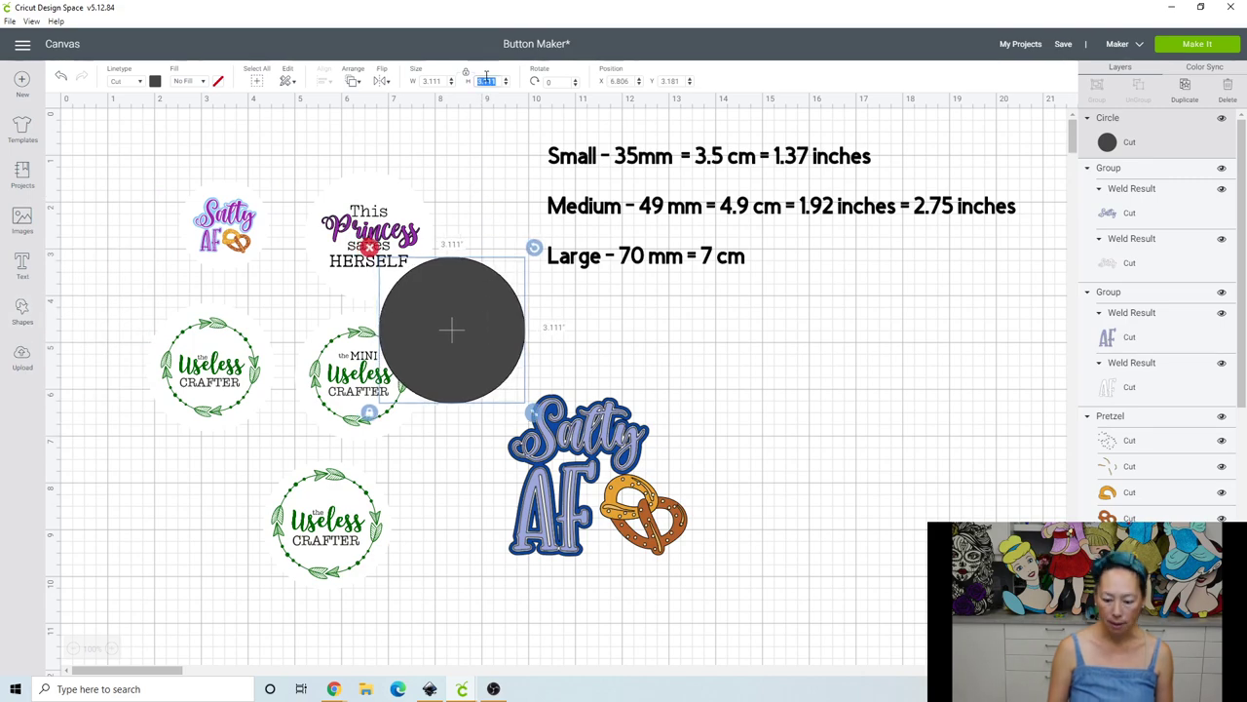
{"action": "type", "text": "2.75"}
{"action": "key", "text": "Tab"}
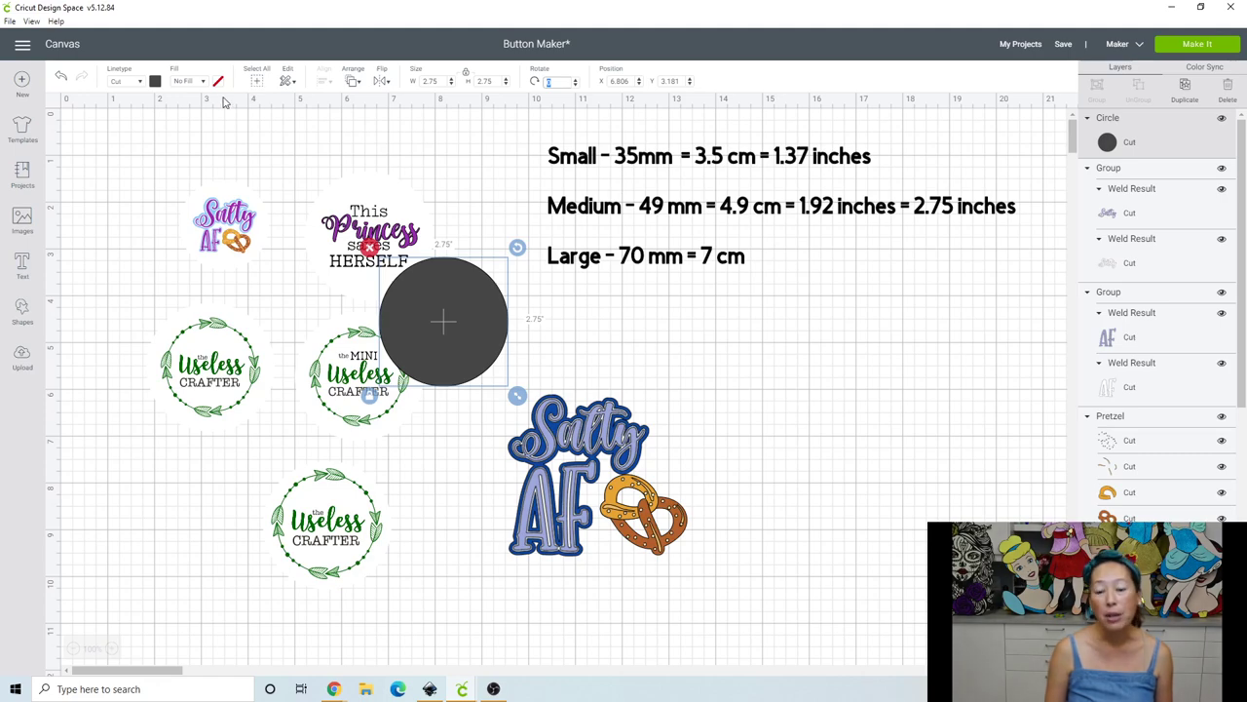
{"action": "left_click", "coordinate": [155, 82]}
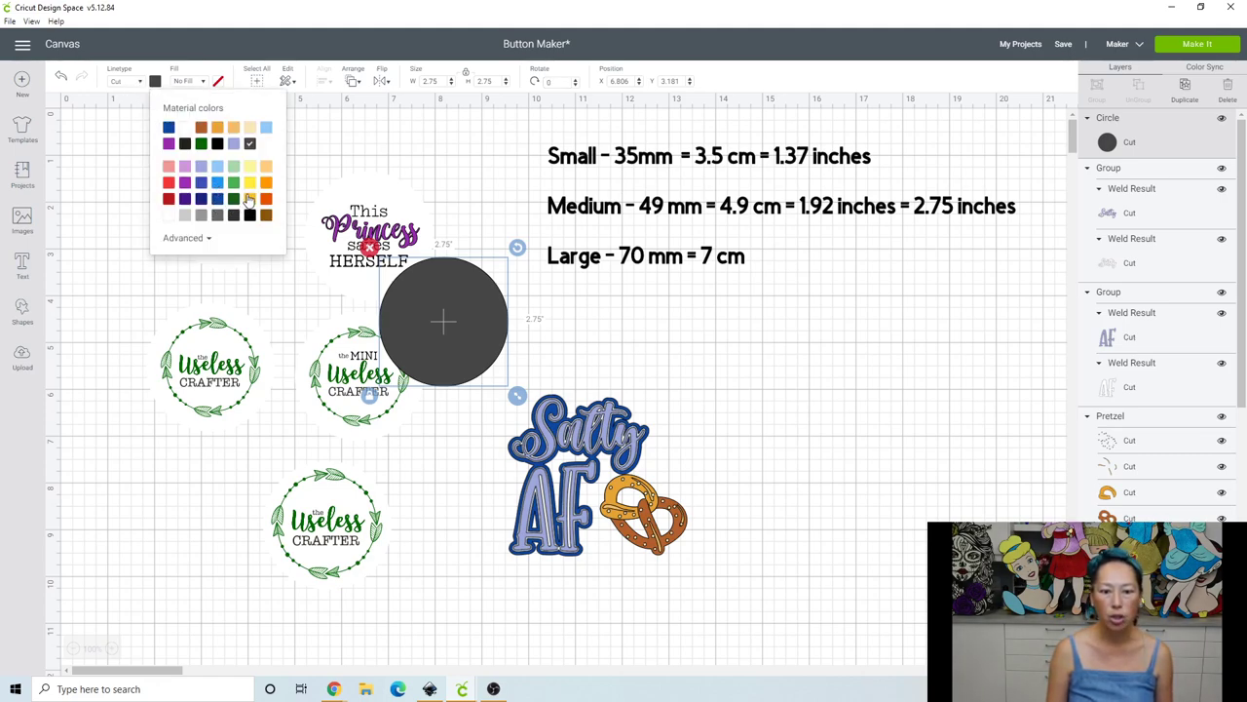
{"action": "left_click", "coordinate": [267, 167]}
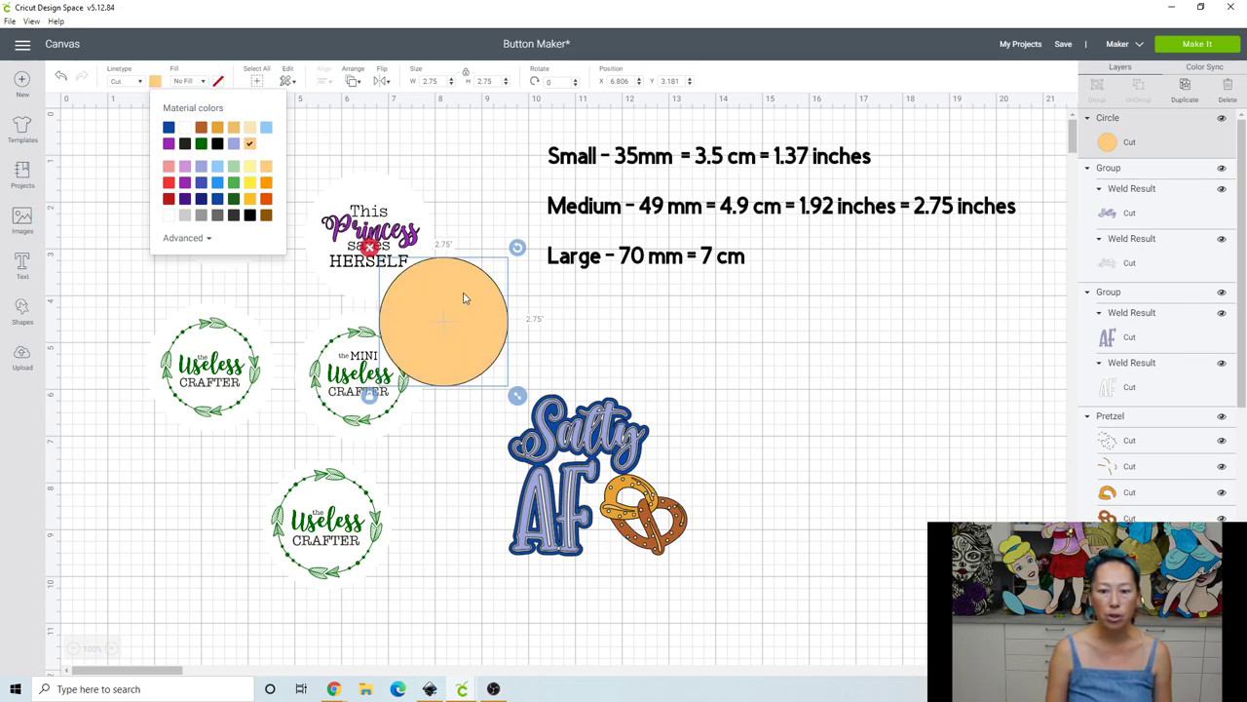
{"action": "left_click_drag", "start_coordinate": [483, 306], "coordinate": [785, 425]}
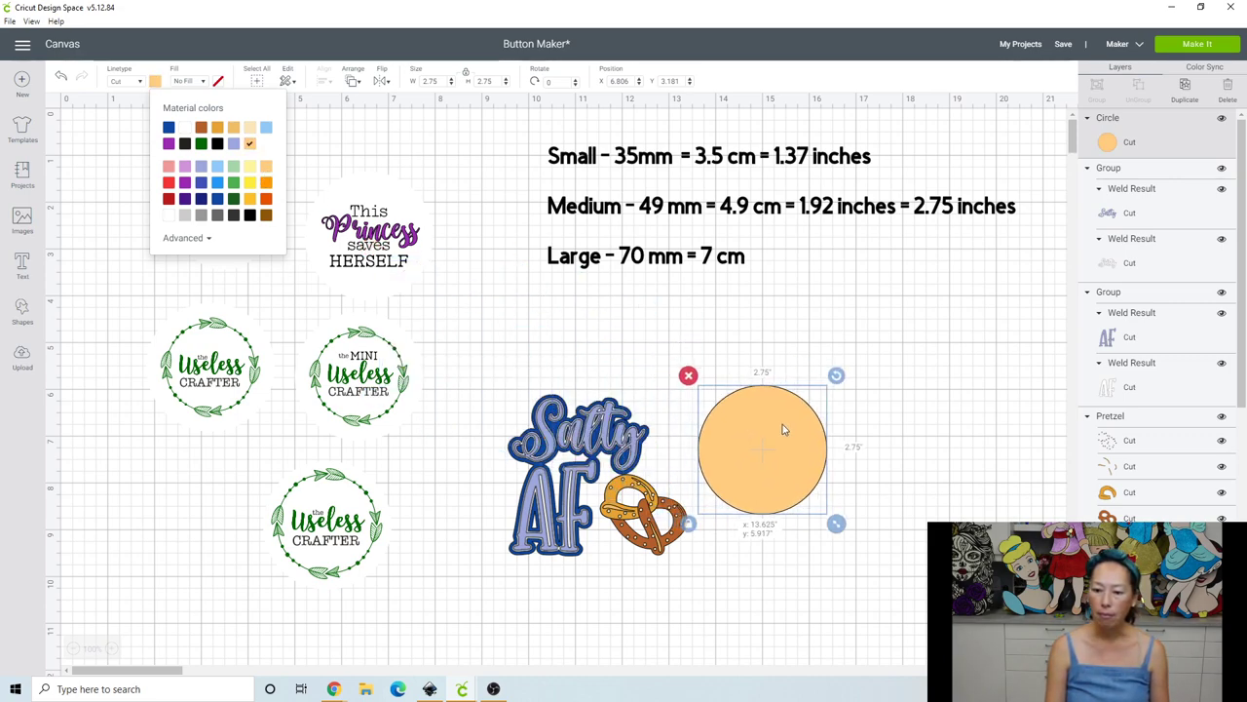
{"action": "left_click_drag", "start_coordinate": [497, 394], "coordinate": [609, 488]}
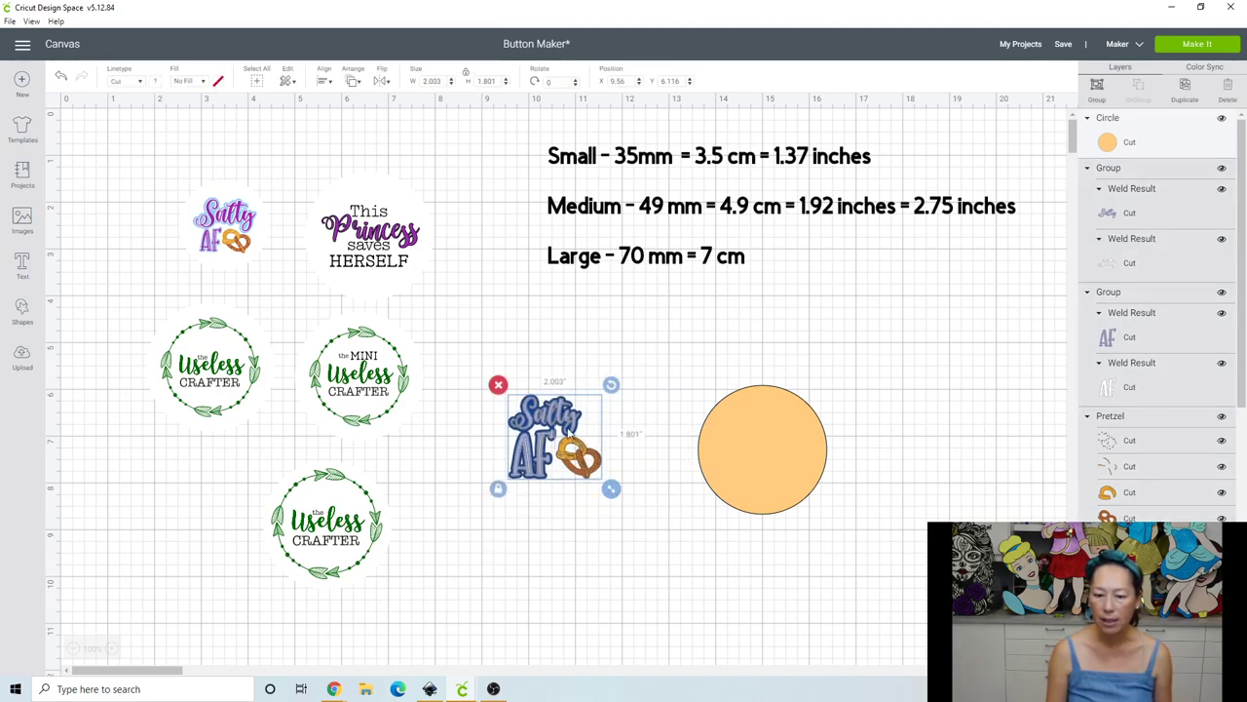
Place the 2.003 × 1.801 in Salty AF design on the circle, sending the circle to back and centring it
{"action": "left_click_drag", "start_coordinate": [637, 431], "coordinate": [735, 395]}
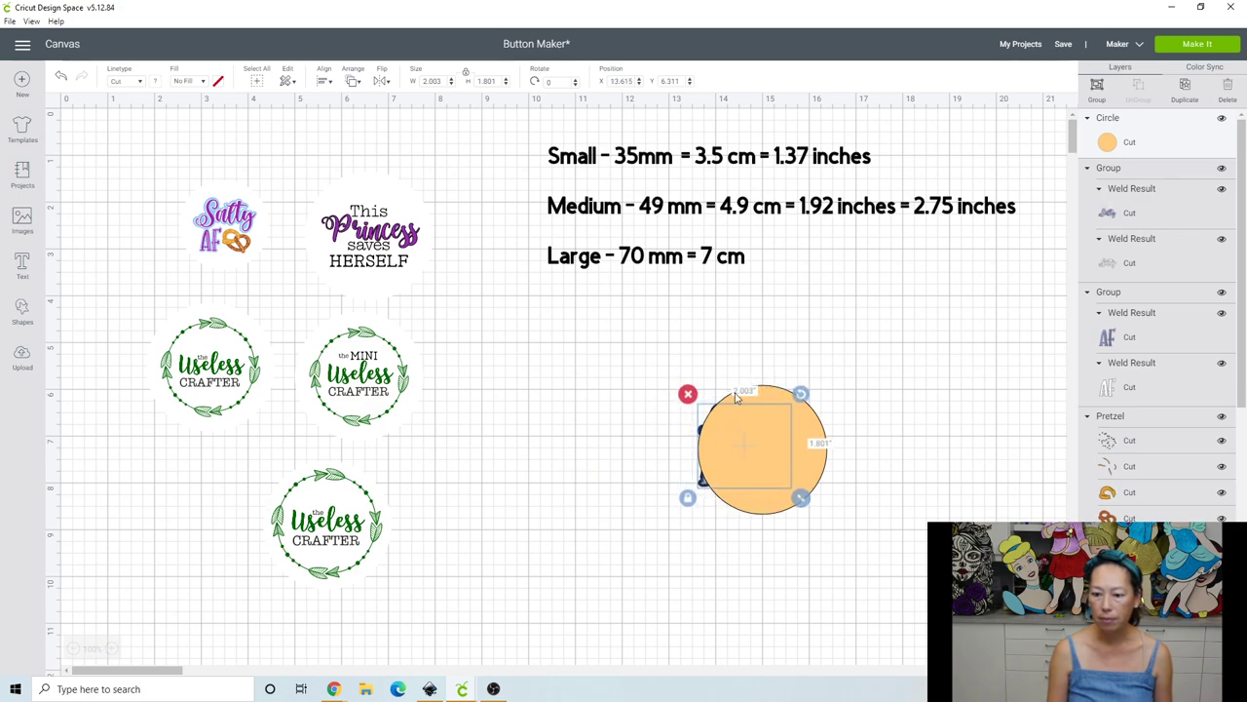
{"action": "left_click", "coordinate": [353, 82]}
{"action": "left_click", "coordinate": [369, 158]}
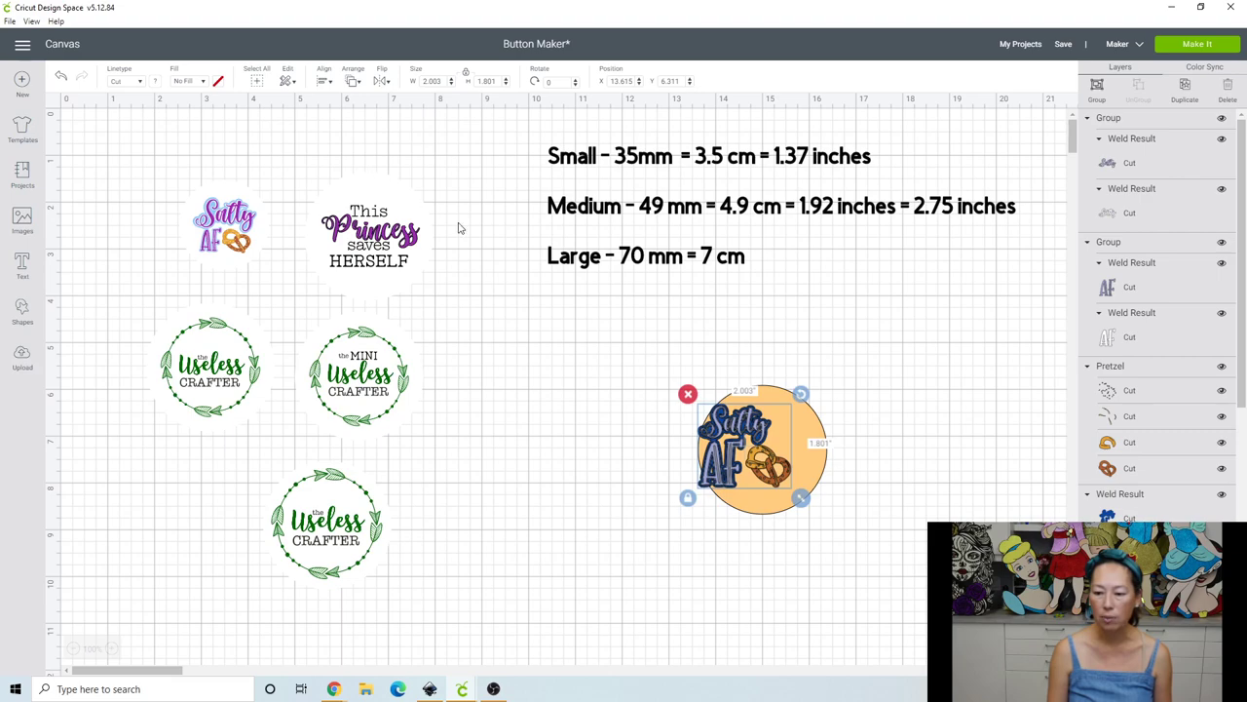
{"action": "left_click_drag", "start_coordinate": [746, 449], "coordinate": [766, 444]}
{"action": "left_click", "coordinate": [628, 492]}
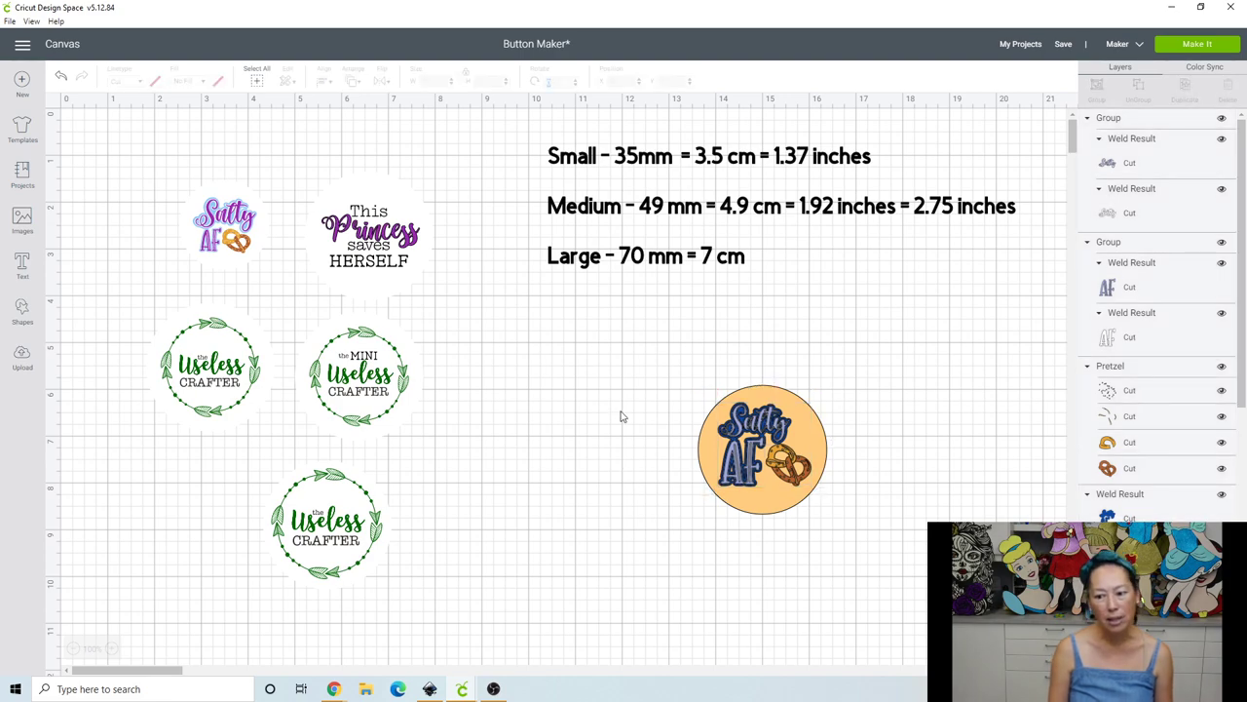
Select the orange circle and the Salty AF design together for flattening
{"action": "left_click_drag", "start_coordinate": [620, 363], "coordinate": [904, 597]}
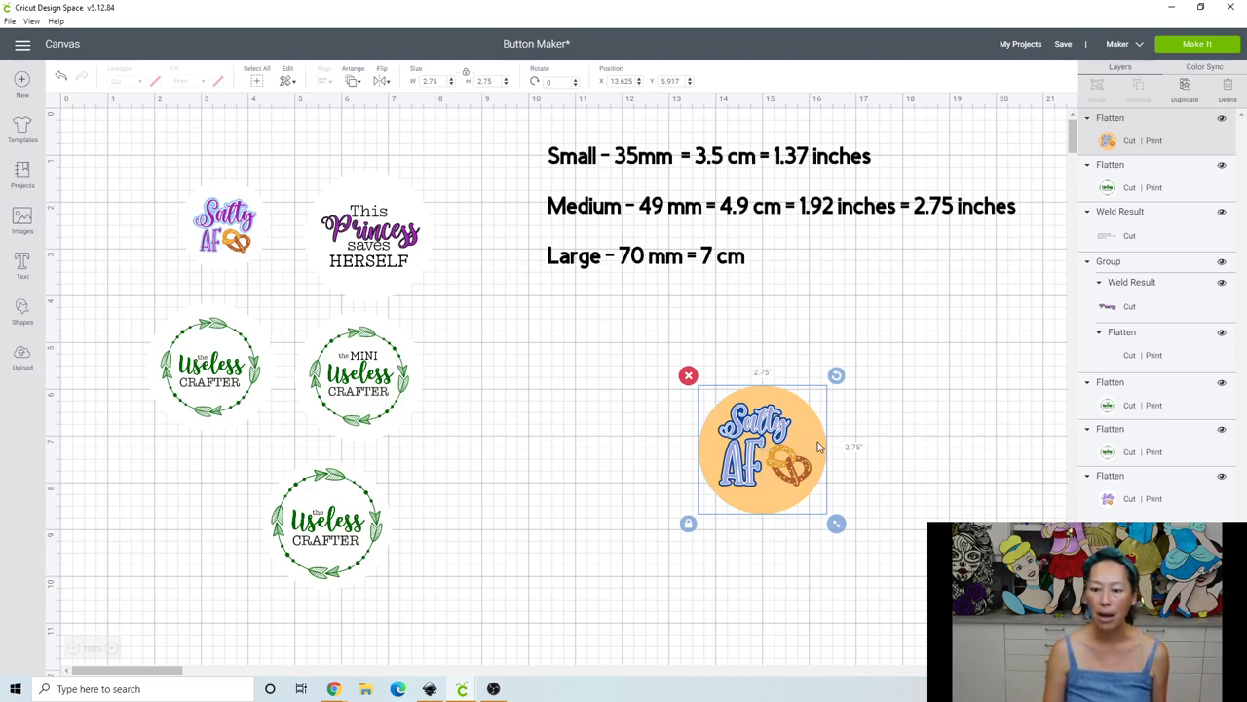
Enlarge the Salty AF button to 8.319 in and undo the flatten to separate its layers
{"action": "left_click_drag", "start_coordinate": [796, 468], "coordinate": [633, 412]}
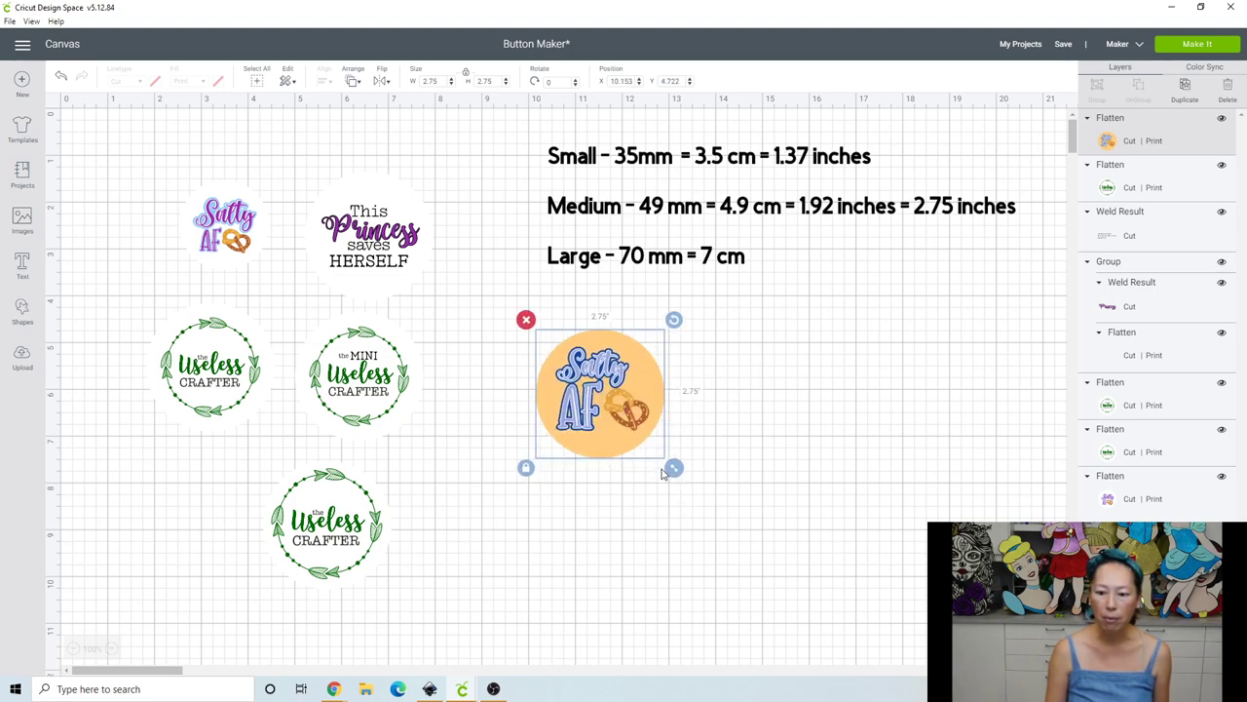
{"action": "left_click_drag", "start_coordinate": [673, 468], "coordinate": [925, 673]}
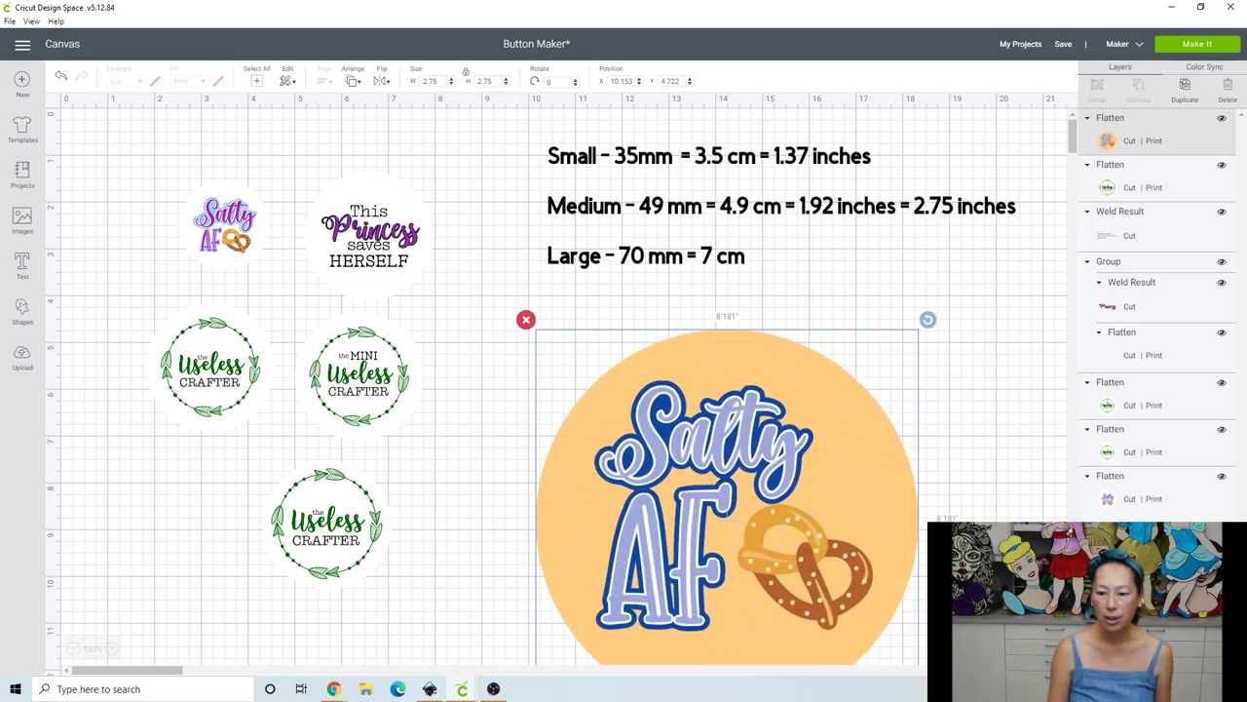
{"action": "left_click_drag", "start_coordinate": [769, 504], "coordinate": [670, 405]}
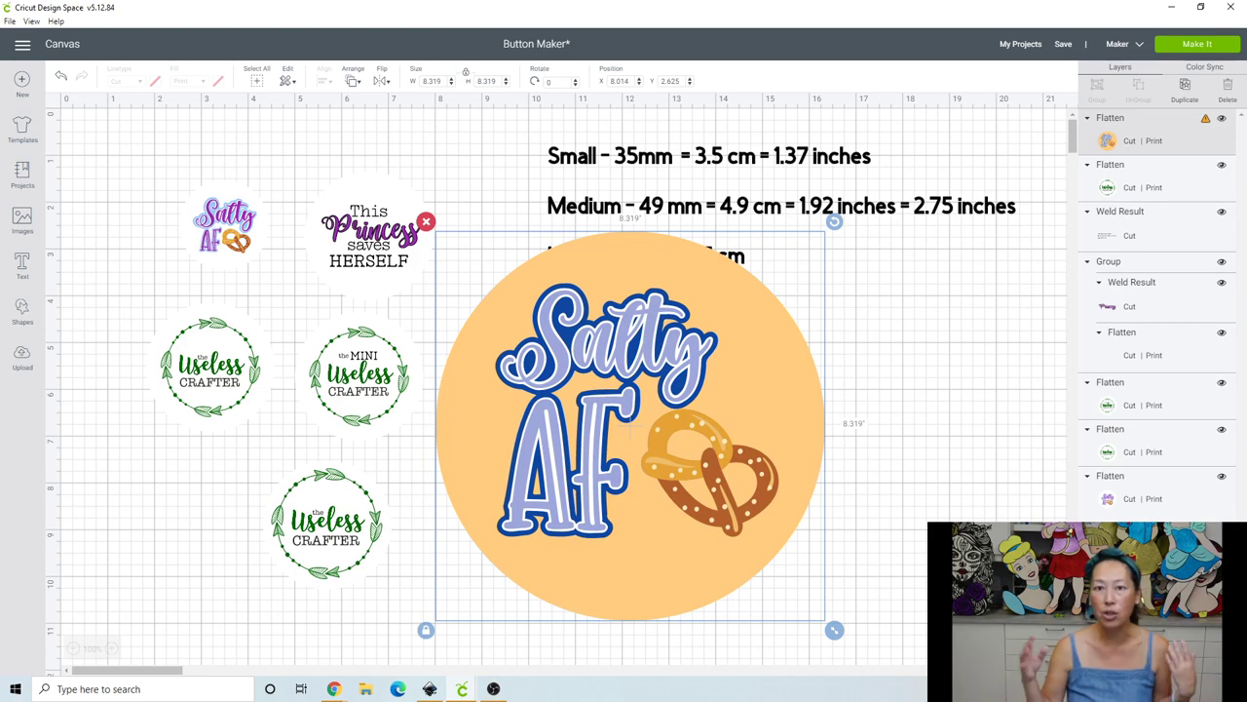
{"action": "key", "text": "ctrl+z"}
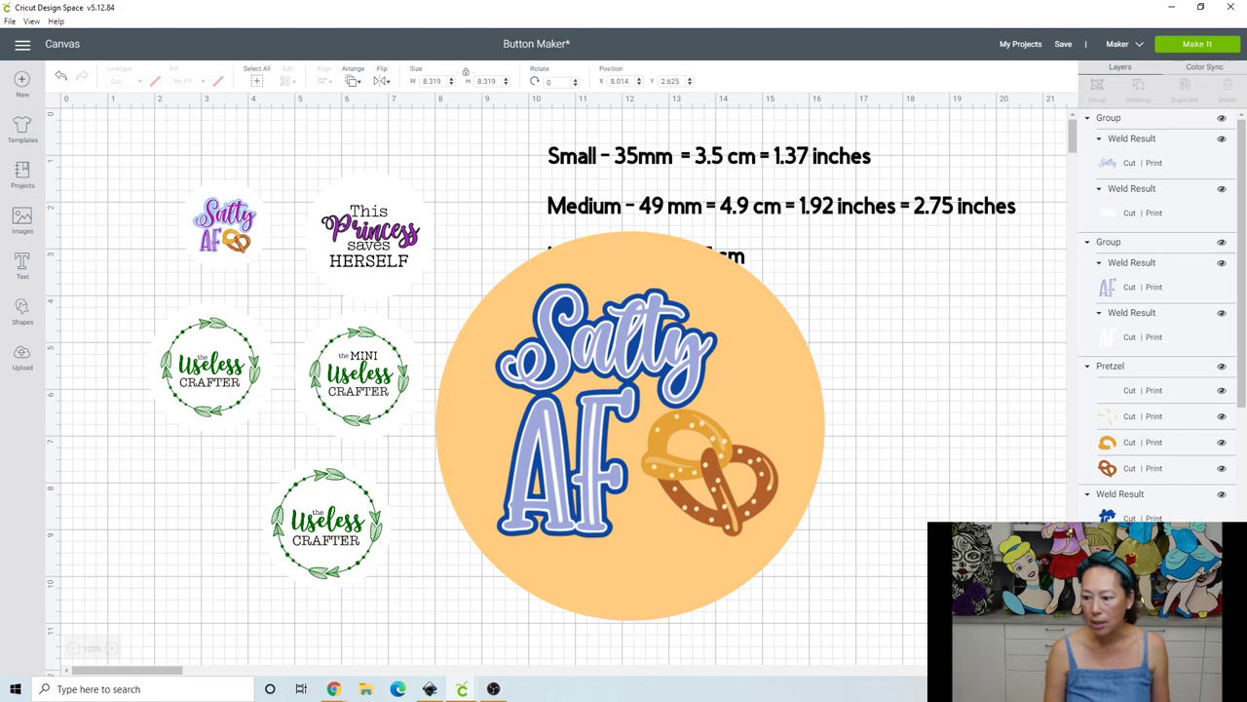
Recolour the 8.319-inch background circle dark orange, keeping it centred under the Salty AF lettering
{"action": "left_click", "coordinate": [766, 366]}
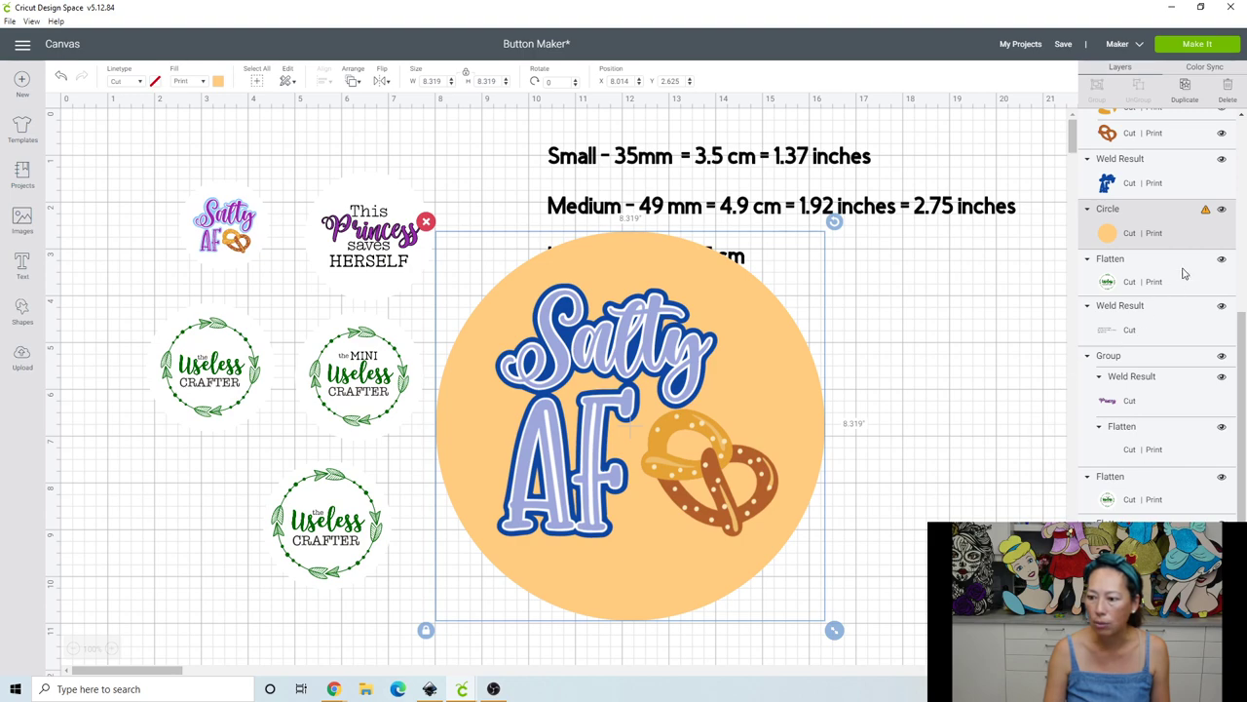
{"action": "left_click_drag", "start_coordinate": [760, 351], "coordinate": [979, 423]}
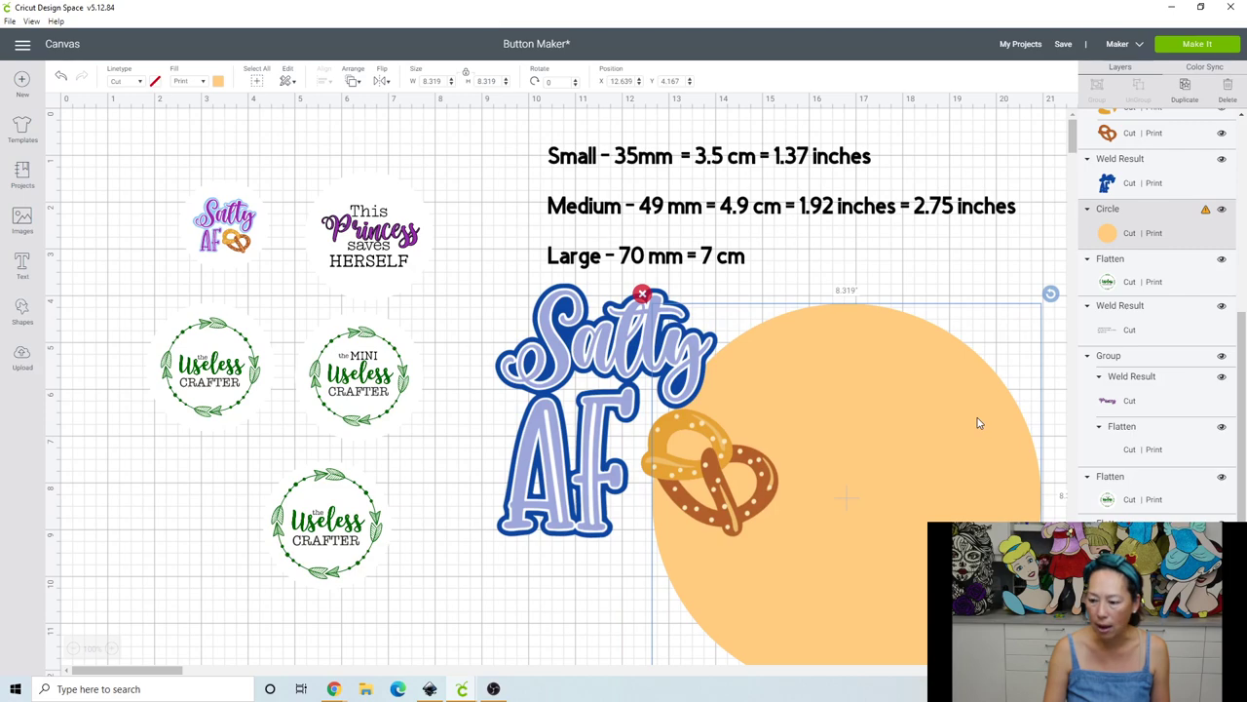
{"action": "left_click", "coordinate": [216, 82]}
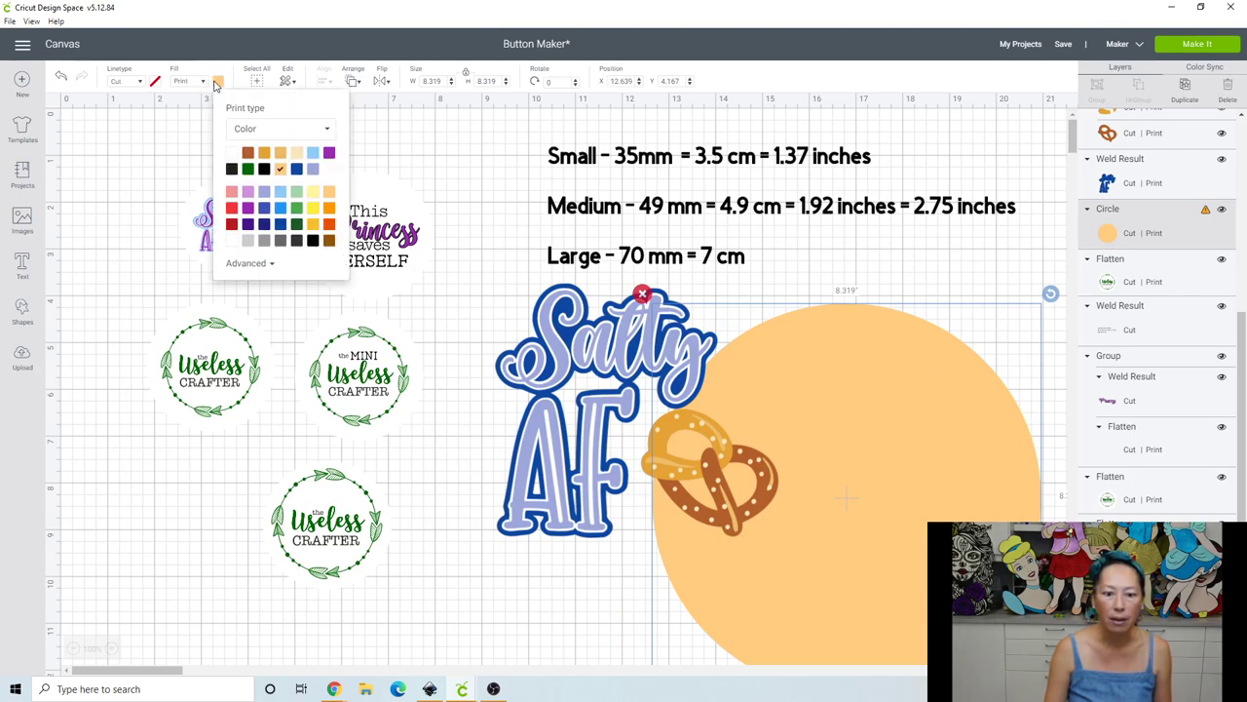
{"action": "left_click", "coordinate": [329, 224]}
{"action": "left_click_drag", "start_coordinate": [914, 461], "coordinate": [719, 398]}
{"action": "left_click_drag", "start_coordinate": [978, 499], "coordinate": [979, 499]}
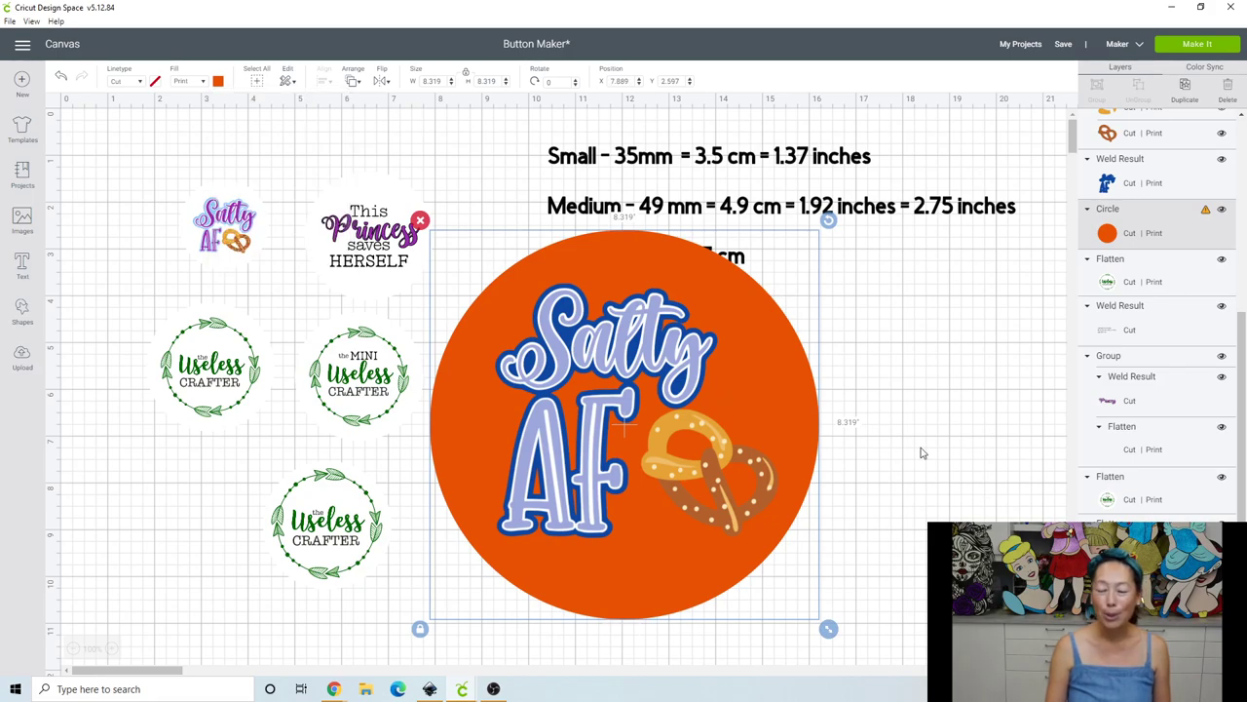
{"action": "scroll", "coordinate": [922, 451], "scroll_direction": "down", "scroll_amount": 1}
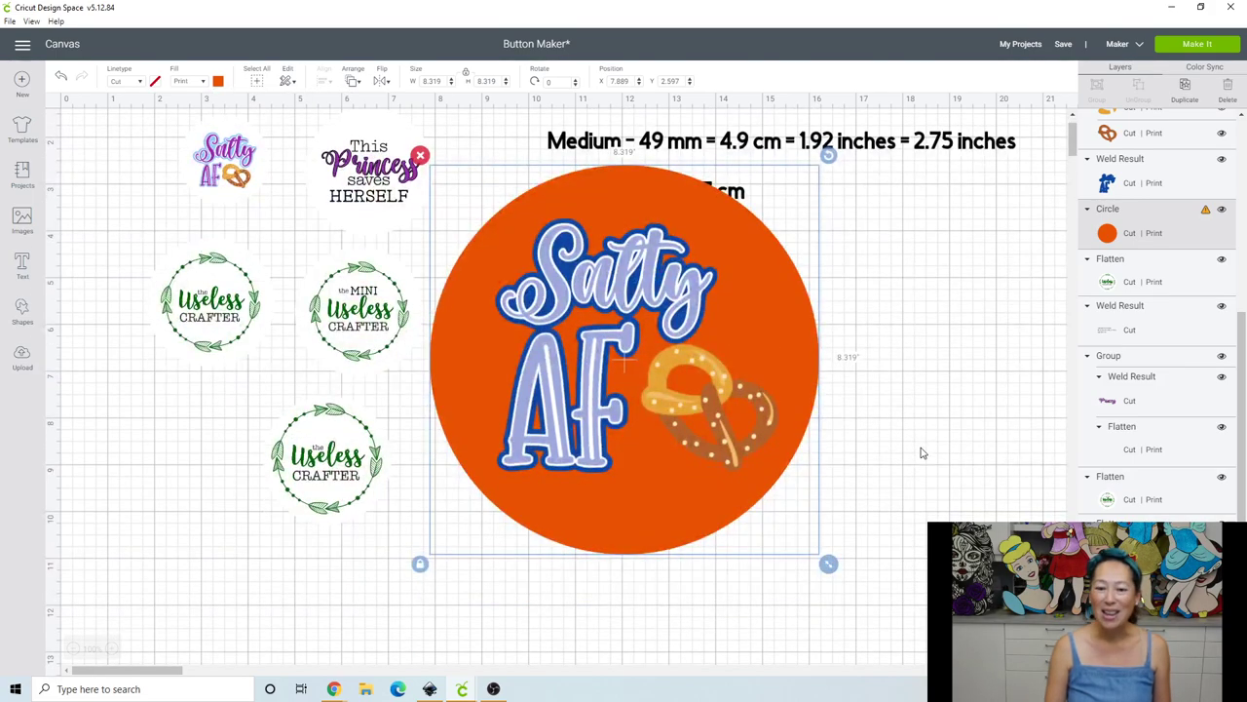
Try shrinking the Salty AF button design, undoing the uneven resizes
{"action": "scroll", "coordinate": [922, 451], "scroll_direction": "up", "scroll_amount": 1}
{"action": "left_click_drag", "start_coordinate": [894, 620], "coordinate": [555, 458]}
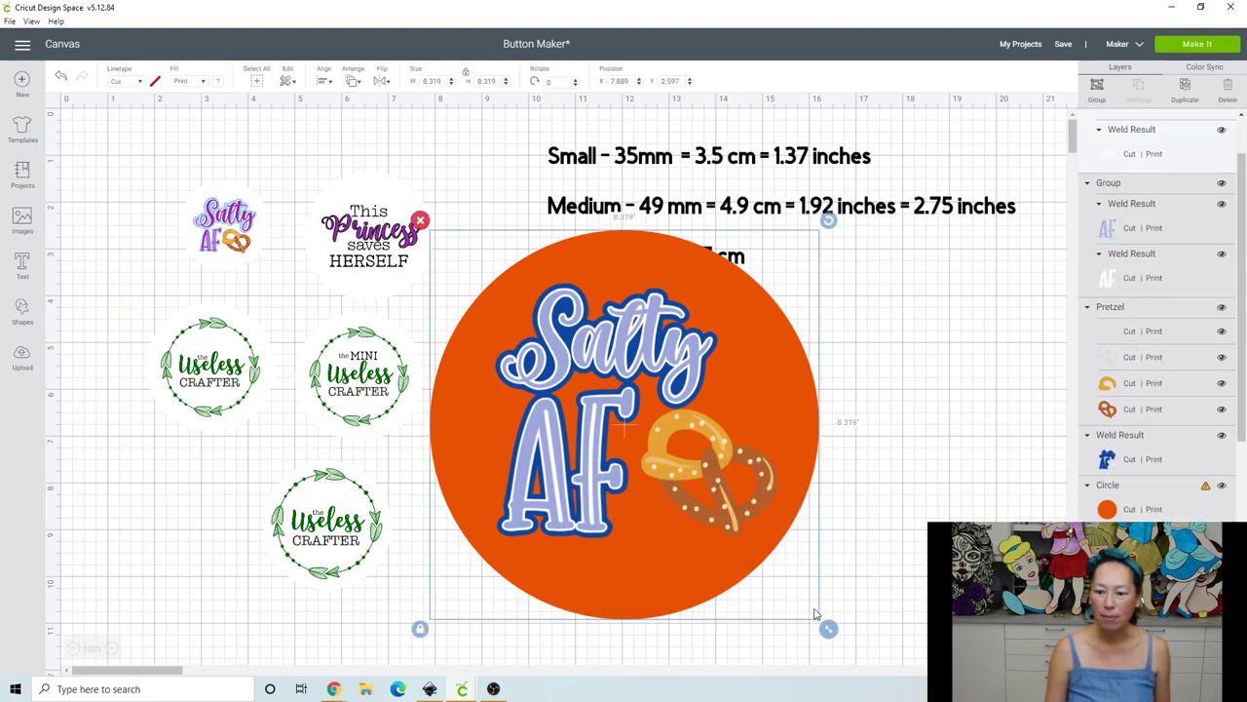
{"action": "left_click_drag", "start_coordinate": [829, 629], "coordinate": [656, 477]}
{"action": "left_click", "coordinate": [63, 82]}
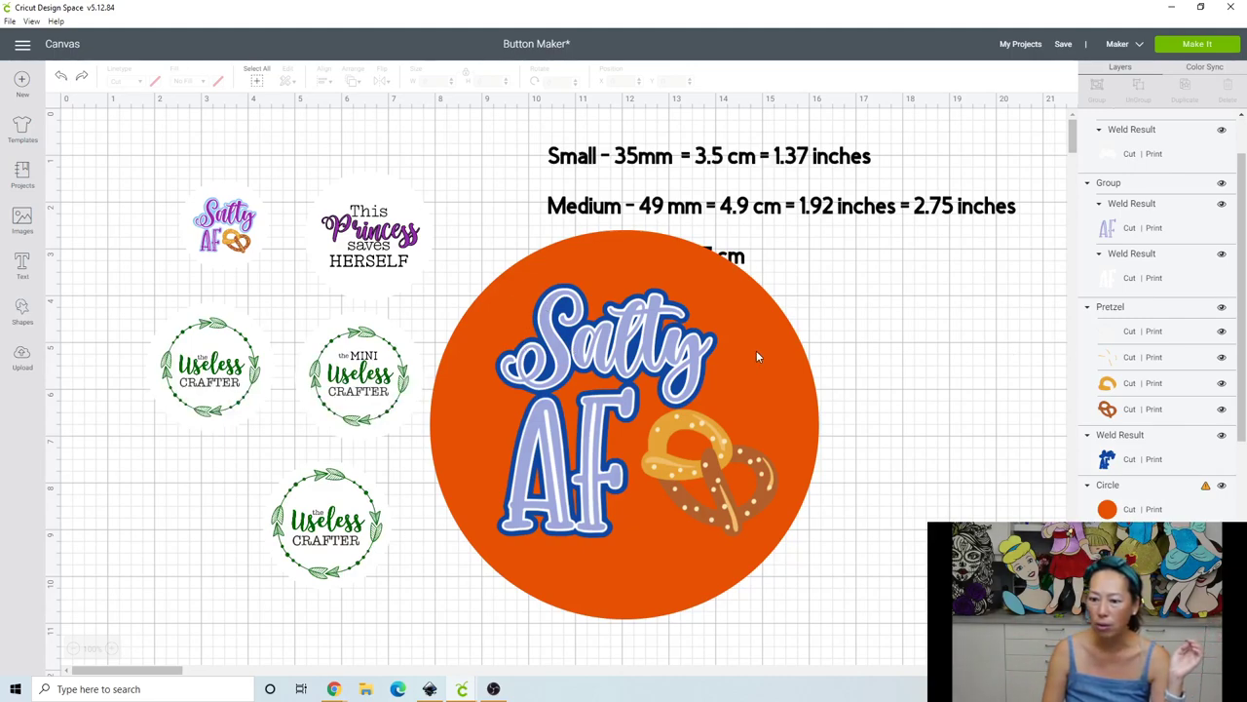
{"action": "left_click", "coordinate": [640, 355]}
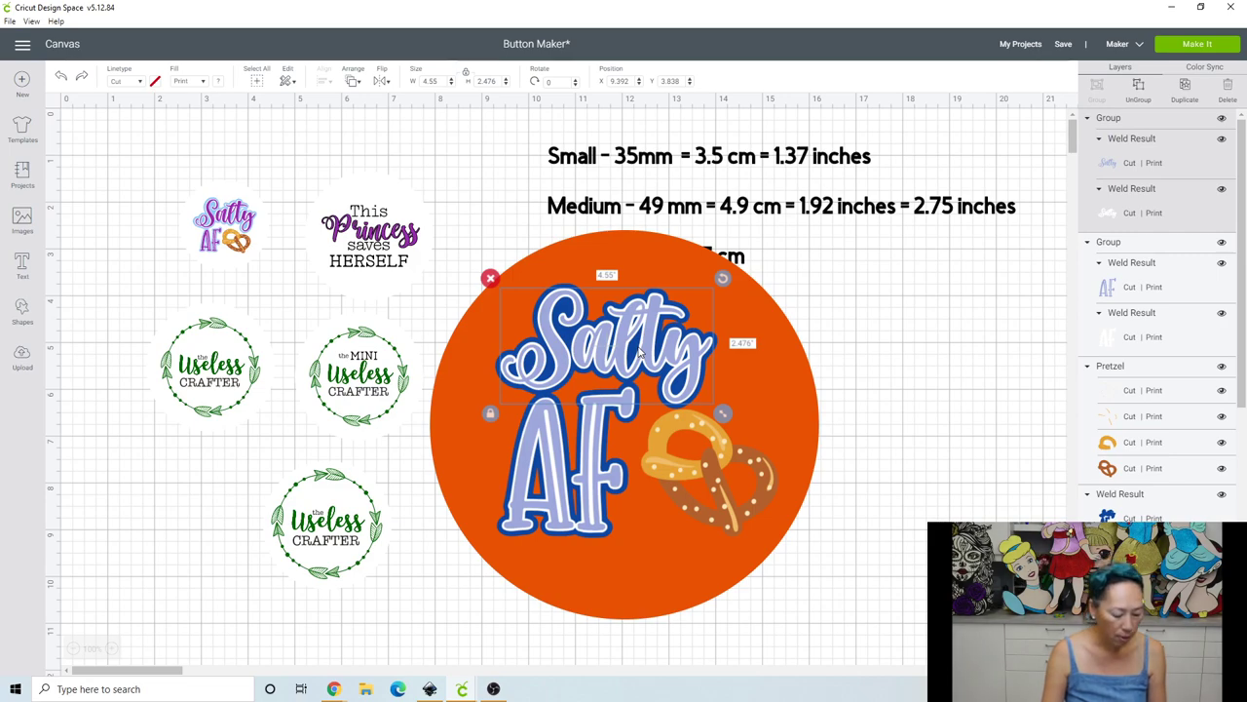
{"action": "left_click", "coordinate": [626, 460], "text": "shift"}
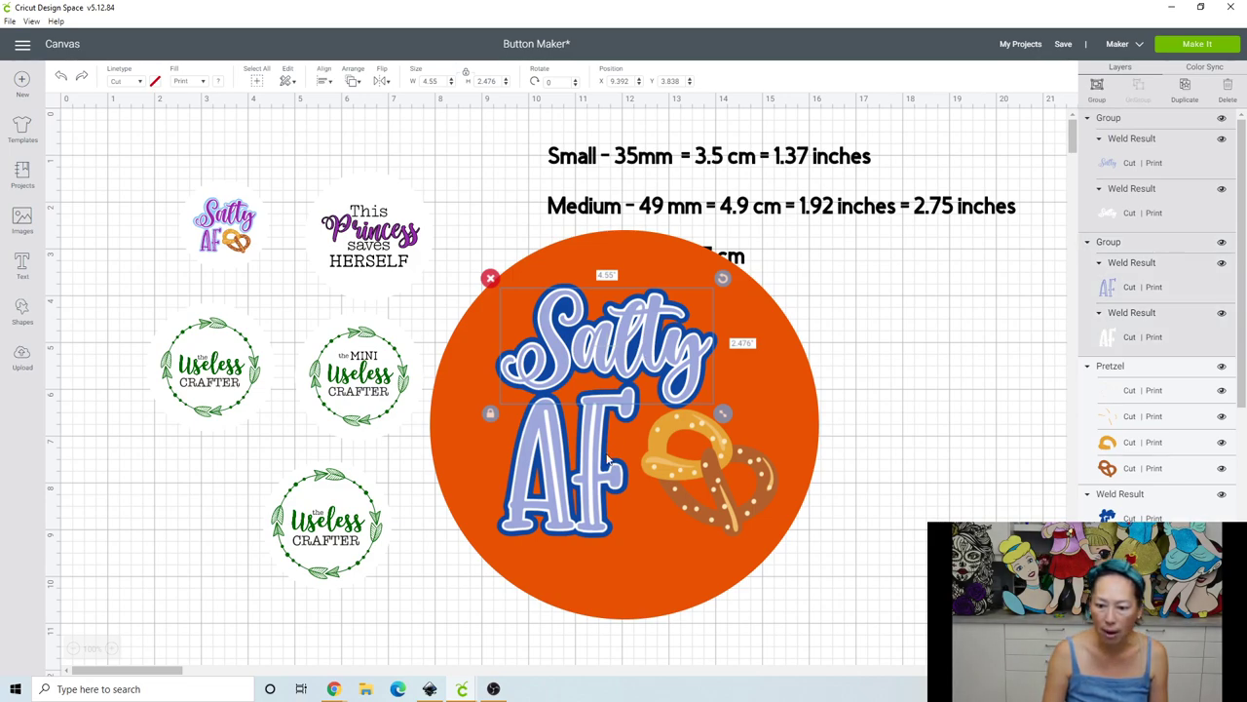
{"action": "left_click", "coordinate": [718, 485], "text": "shift"}
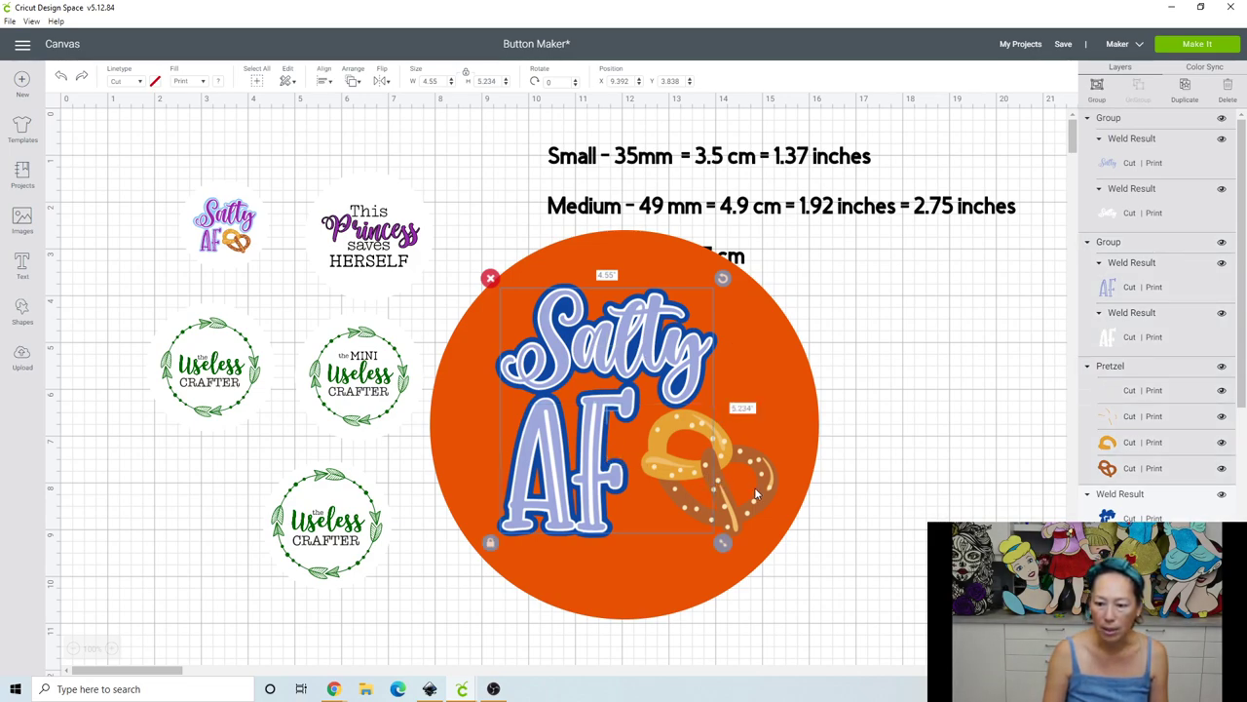
{"action": "left_click", "coordinate": [680, 567], "text": "shift"}
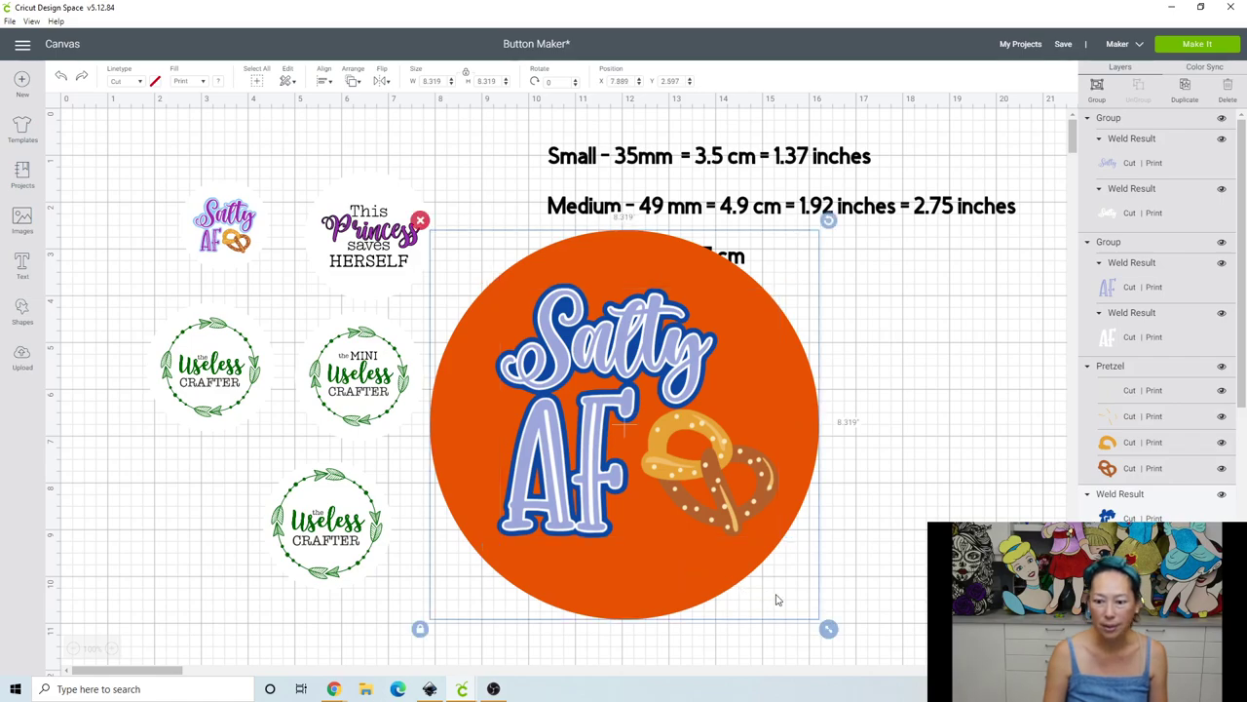
{"action": "left_click_drag", "start_coordinate": [828, 629], "coordinate": [648, 478]}
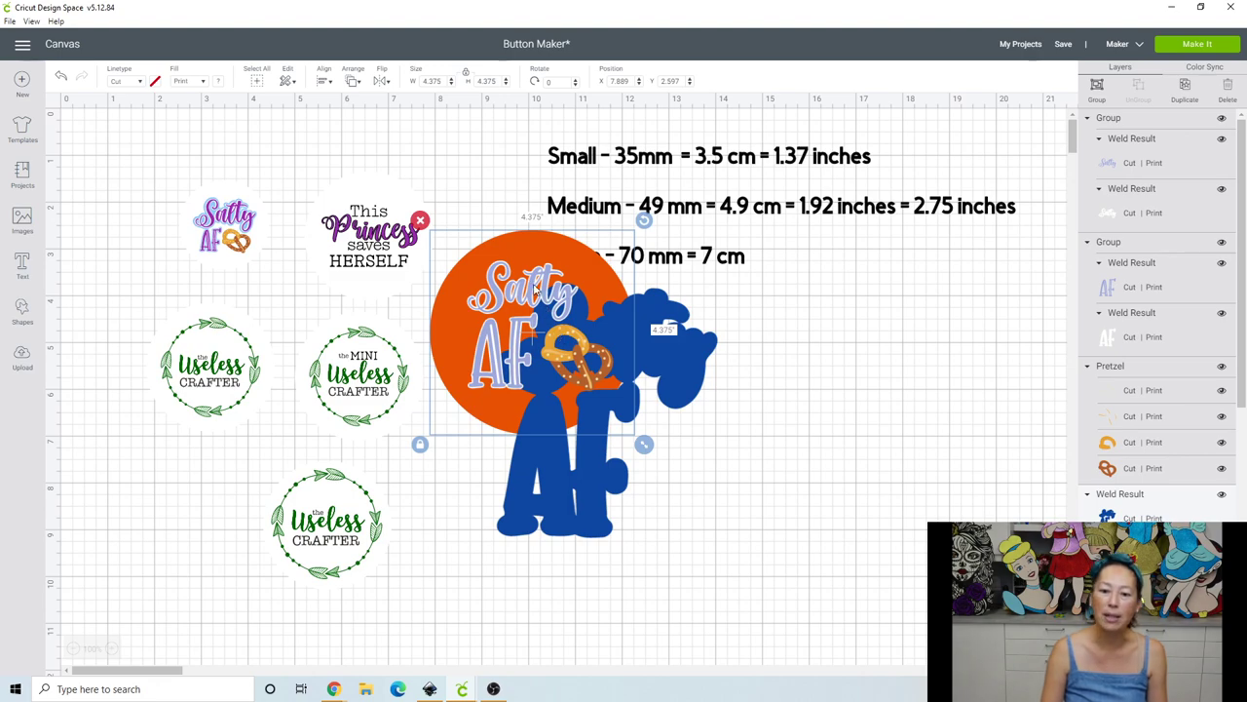
{"action": "left_click", "coordinate": [73, 80]}
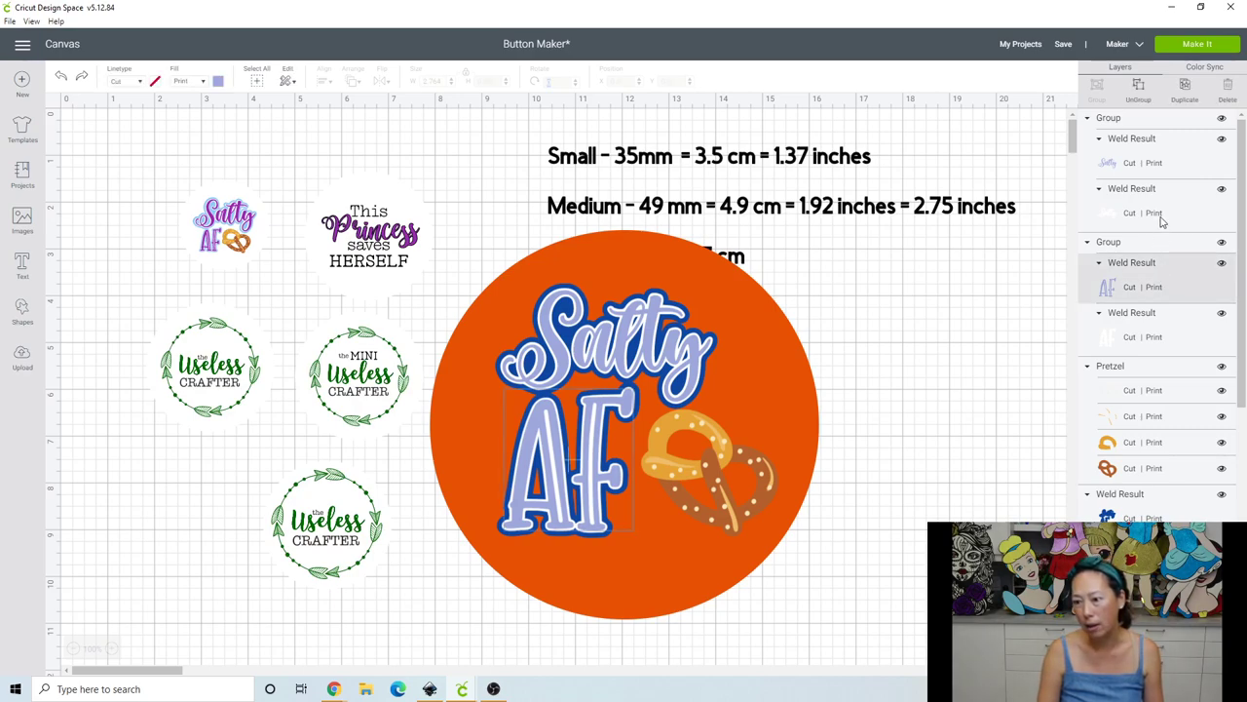
Group the Salty, AF, pretzel and orange circle layers into one design
{"action": "left_click", "coordinate": [1157, 125]}
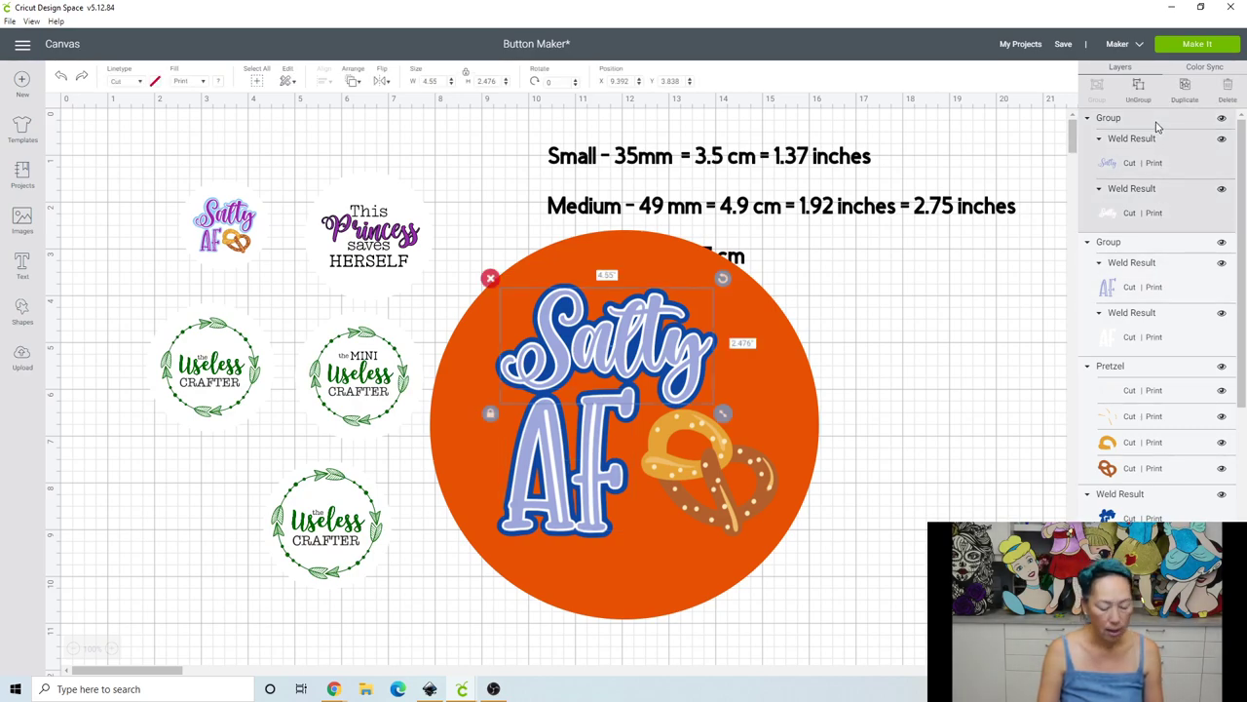
{"action": "left_click", "coordinate": [1154, 249], "text": "shift"}
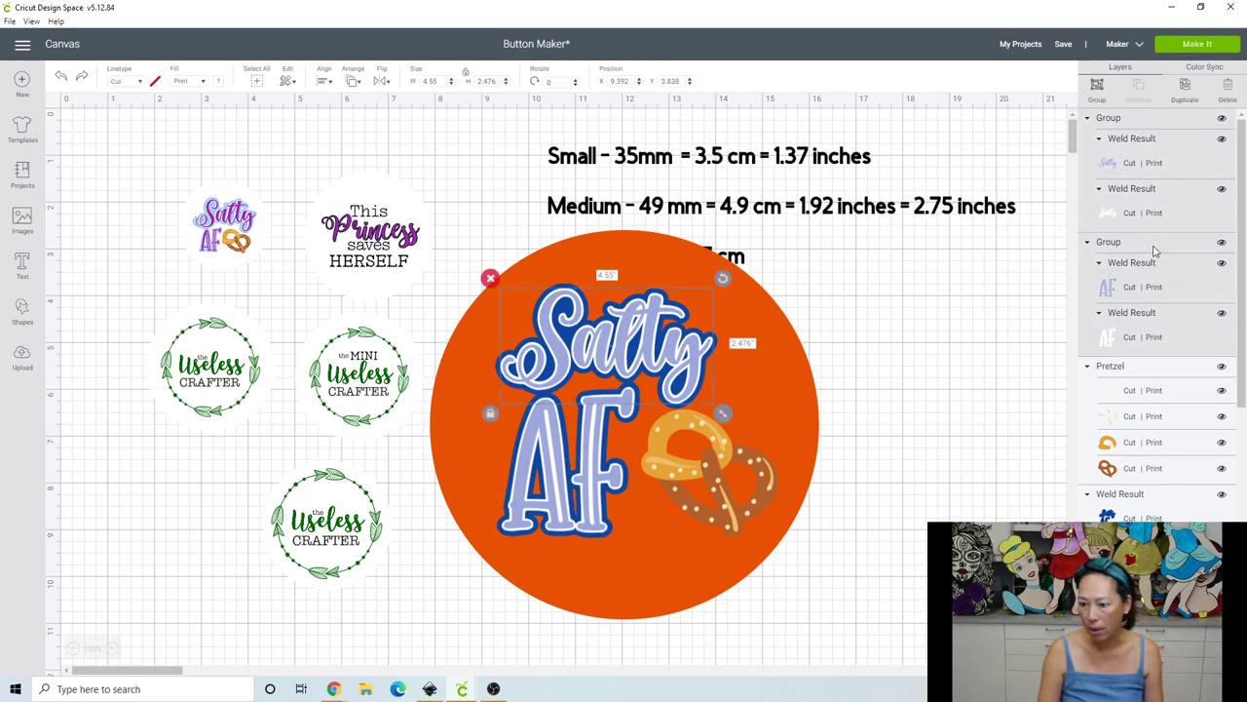
{"action": "left_click", "coordinate": [1175, 367], "text": "shift"}
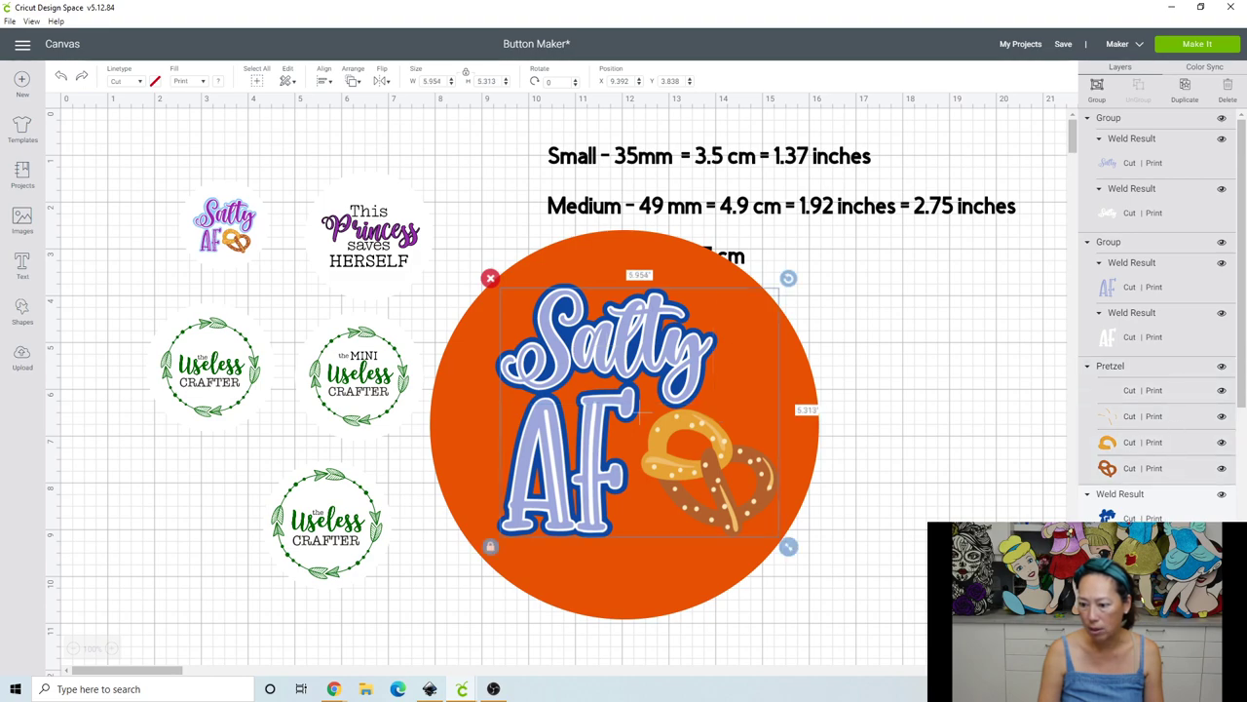
{"action": "left_click", "coordinate": [1153, 499], "text": "shift"}
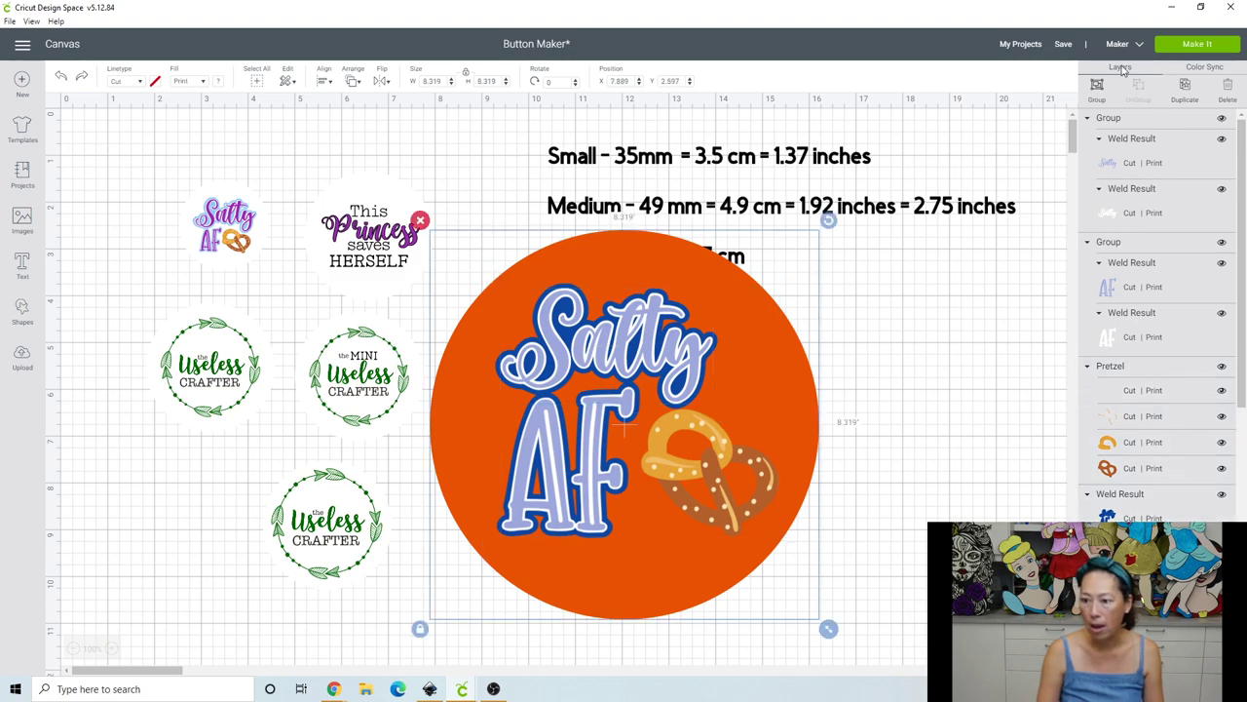
{"action": "left_click", "coordinate": [1098, 89]}
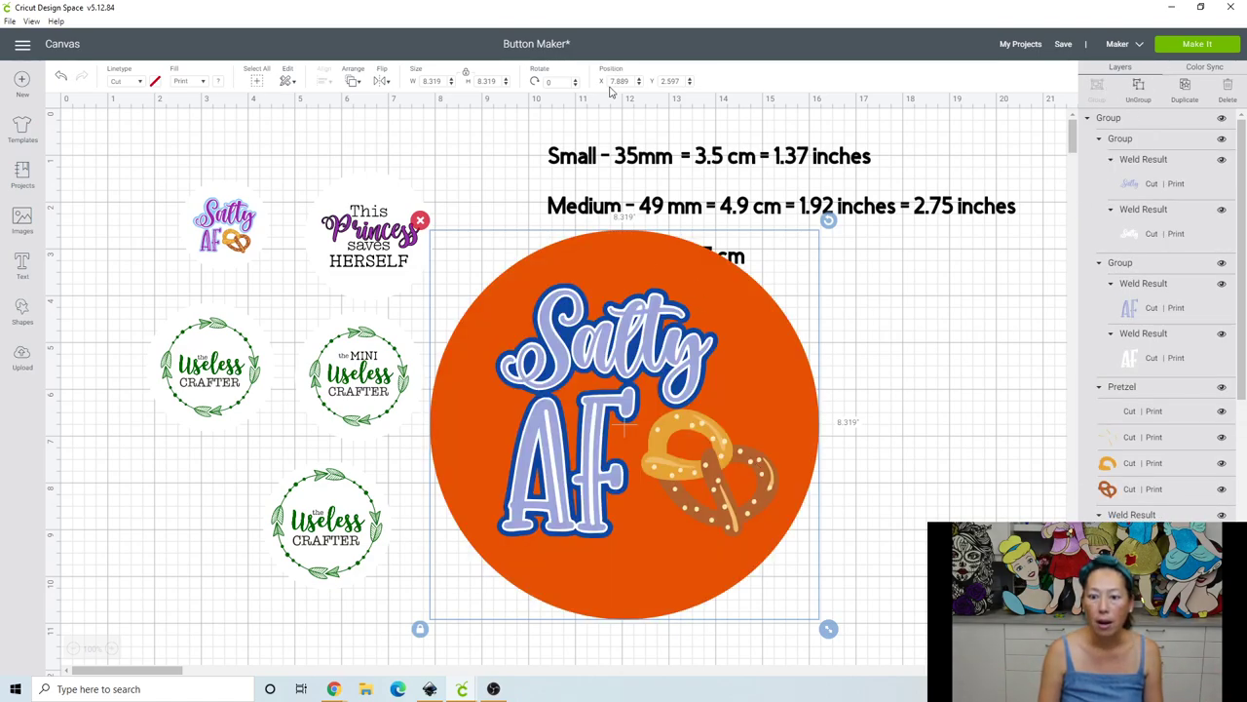
Resize the grouped button to 2.75 in square and move it right of the size notes
{"action": "left_click", "coordinate": [480, 80]}
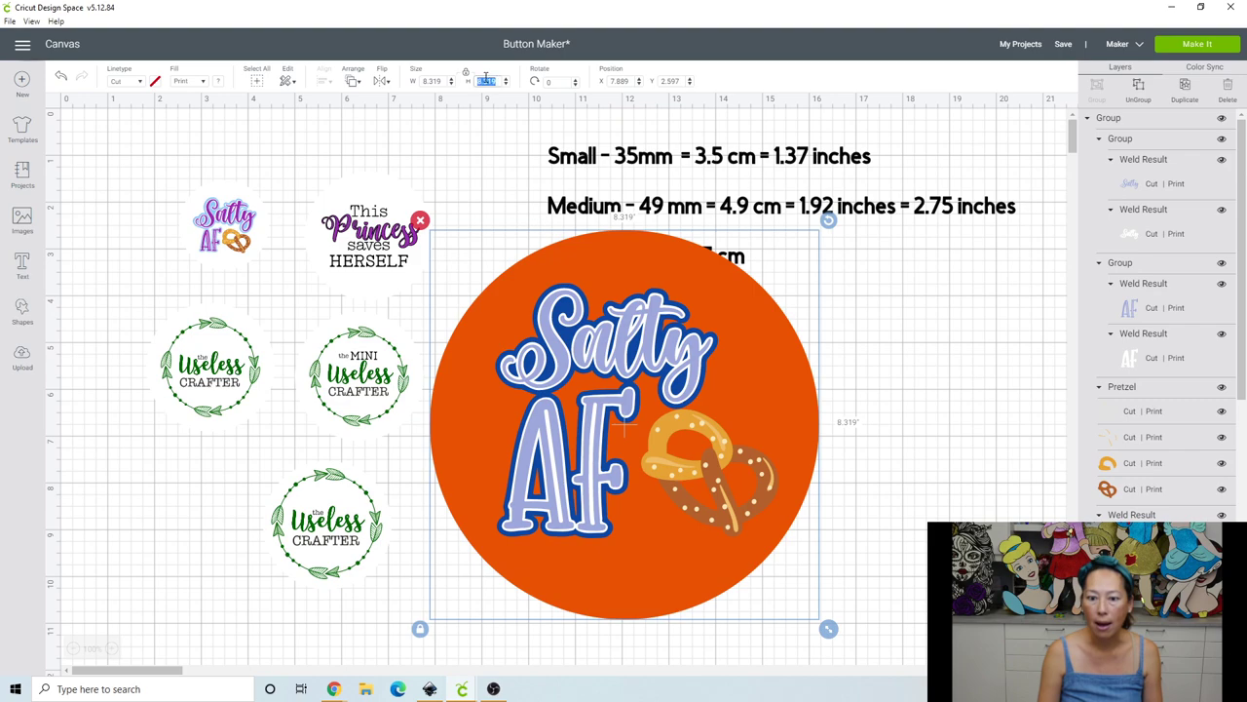
{"action": "type", "text": "3"}
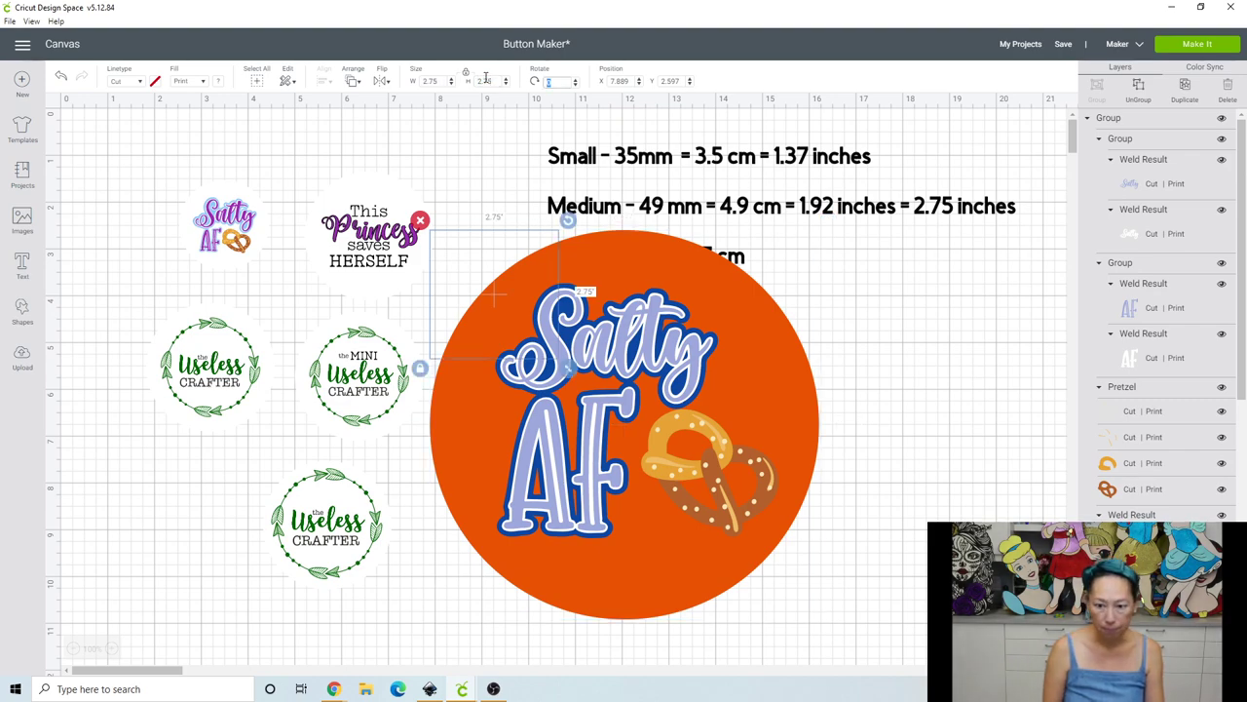
{"action": "key", "text": "Tab"}
{"action": "left_click_drag", "start_coordinate": [514, 279], "coordinate": [932, 348]}
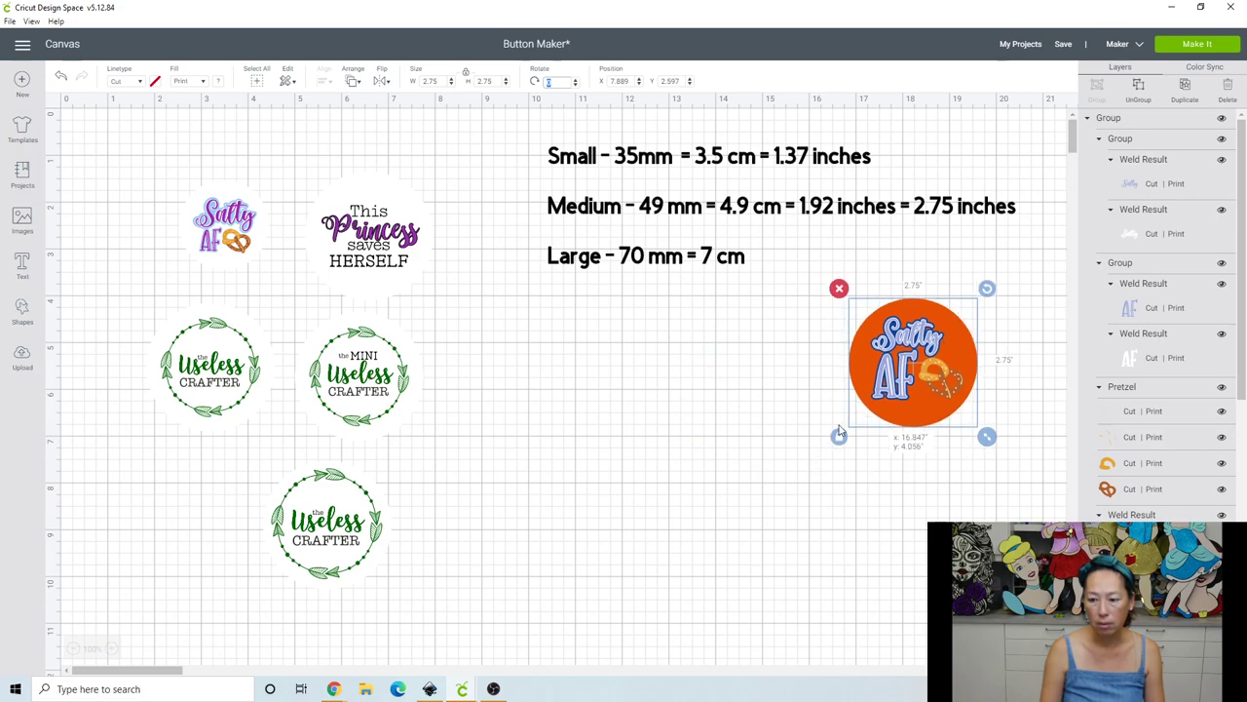
{"action": "left_click", "coordinate": [732, 439]}
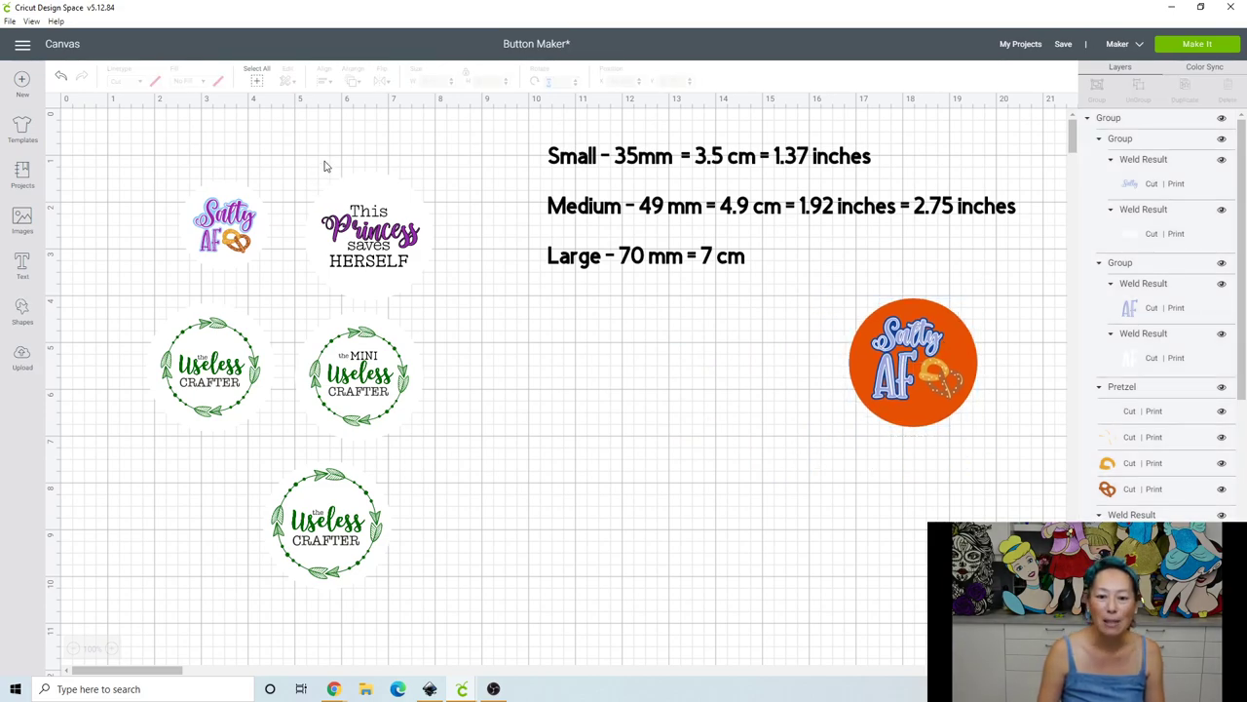
Ungroup the This Princess Saves Herself button and select only the purple Princess word
{"action": "left_click_drag", "start_coordinate": [326, 166], "coordinate": [590, 400]}
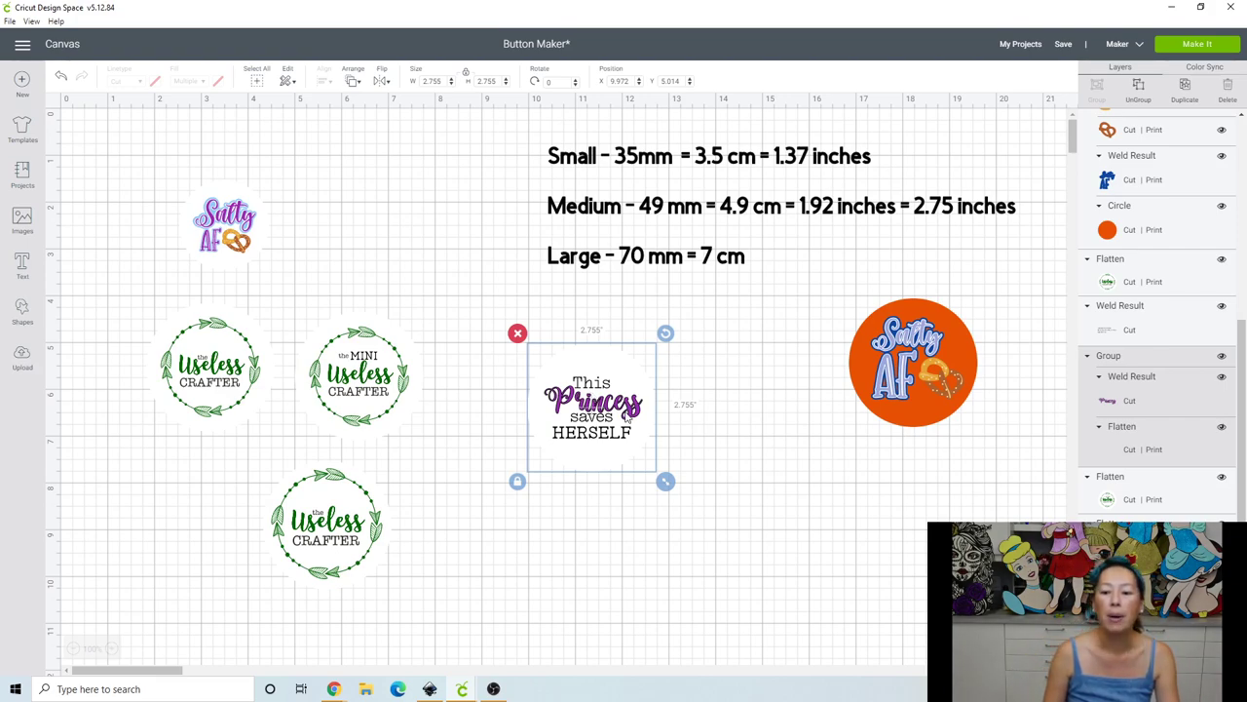
{"action": "left_click", "coordinate": [1137, 91]}
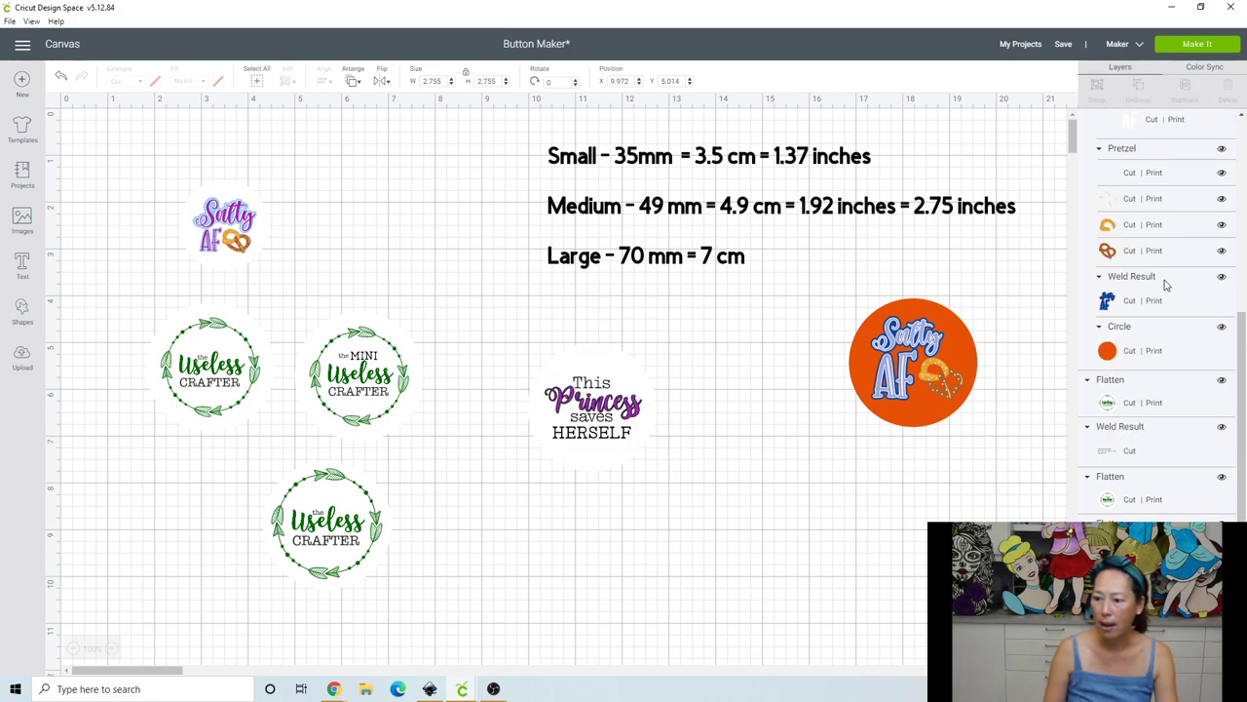
{"action": "scroll", "coordinate": [1166, 280], "scroll_direction": "up", "scroll_amount": 4}
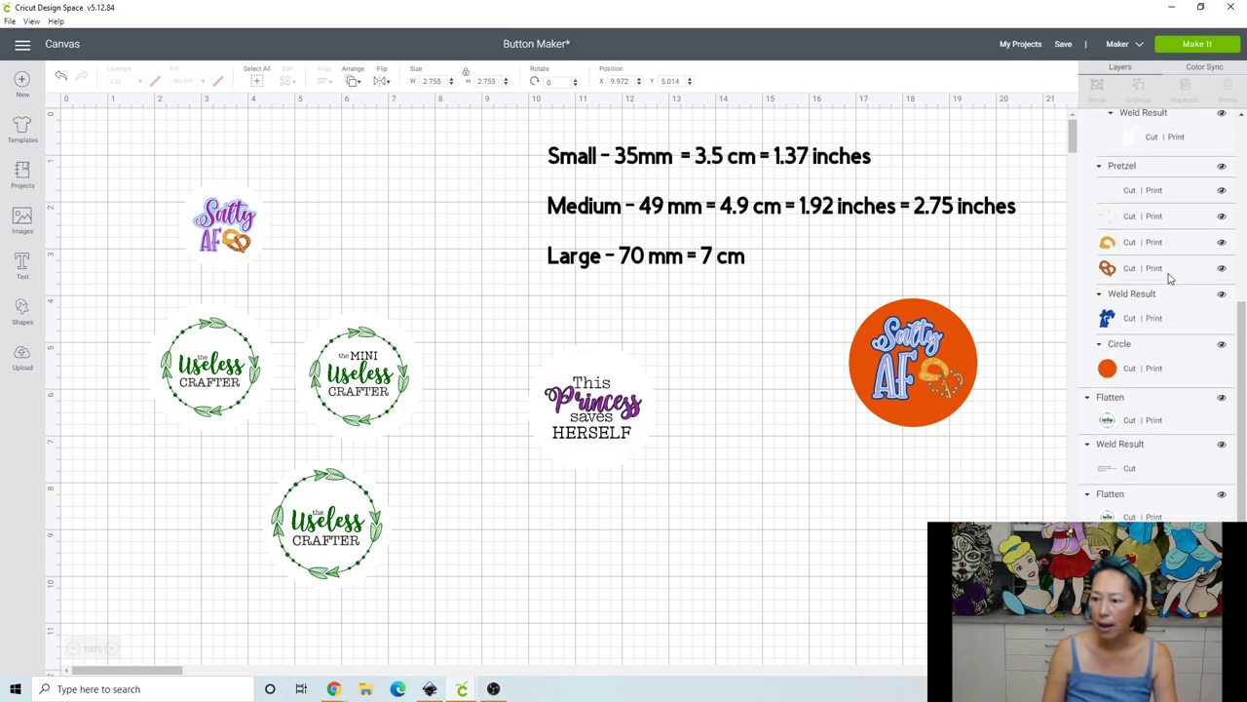
{"action": "left_click", "coordinate": [623, 414]}
{"action": "left_click", "coordinate": [624, 414]}
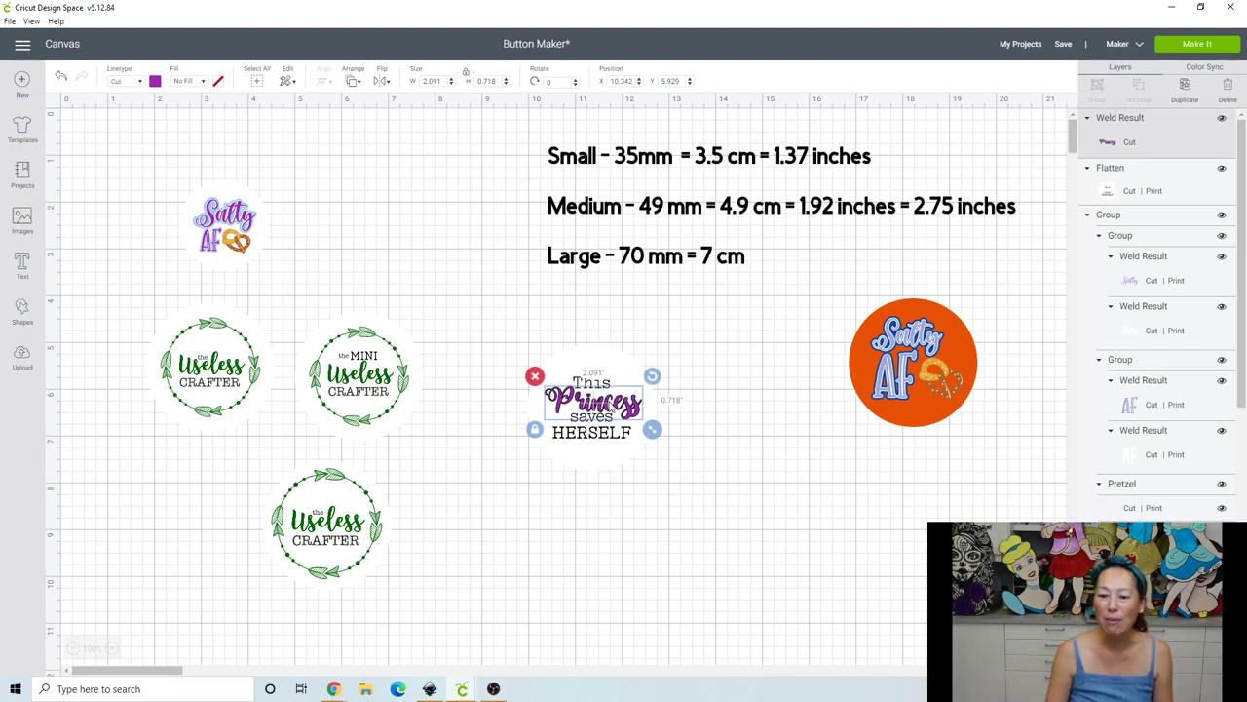
Move the purple Princess word off to the right, leaving the This saves HERSELF circle alone
{"action": "left_click_drag", "start_coordinate": [645, 418], "coordinate": [874, 473]}
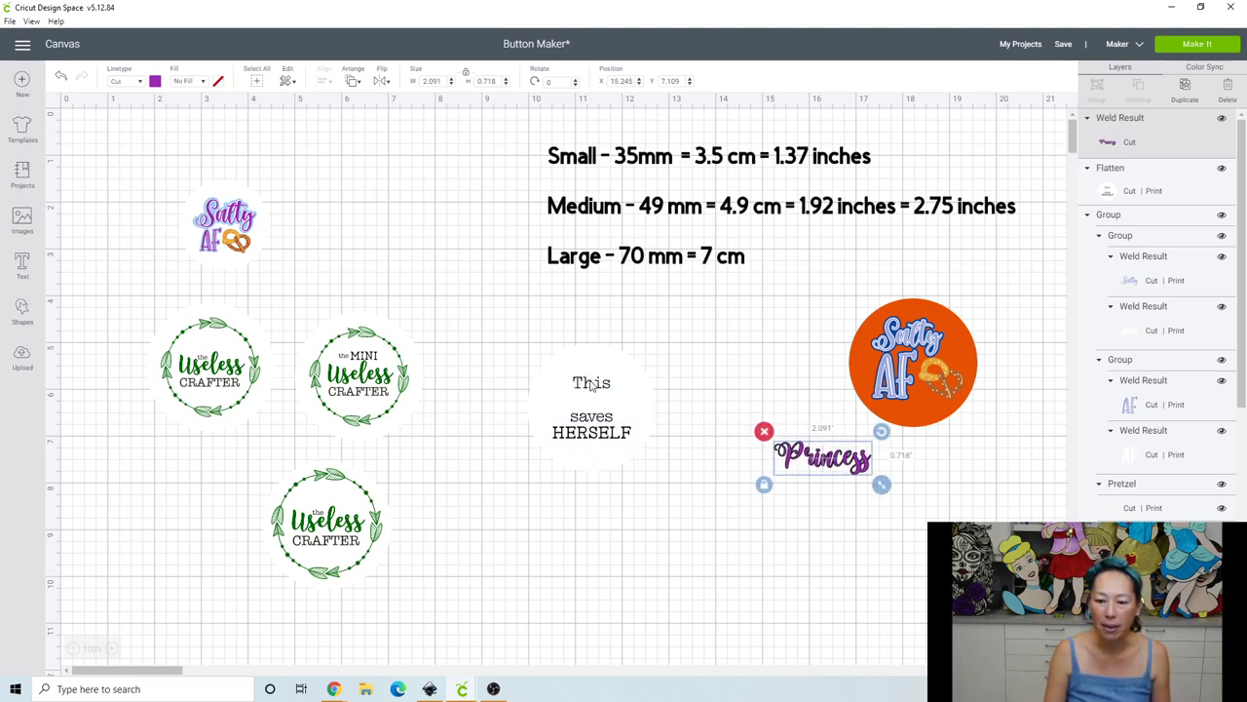
{"action": "mouse_move", "coordinate": [587, 377]}
{"action": "left_mouse_down"}
{"action": "mouse_move", "coordinate": [498, 328]}
{"action": "mouse_move", "coordinate": [600, 384]}
{"action": "left_mouse_up"}
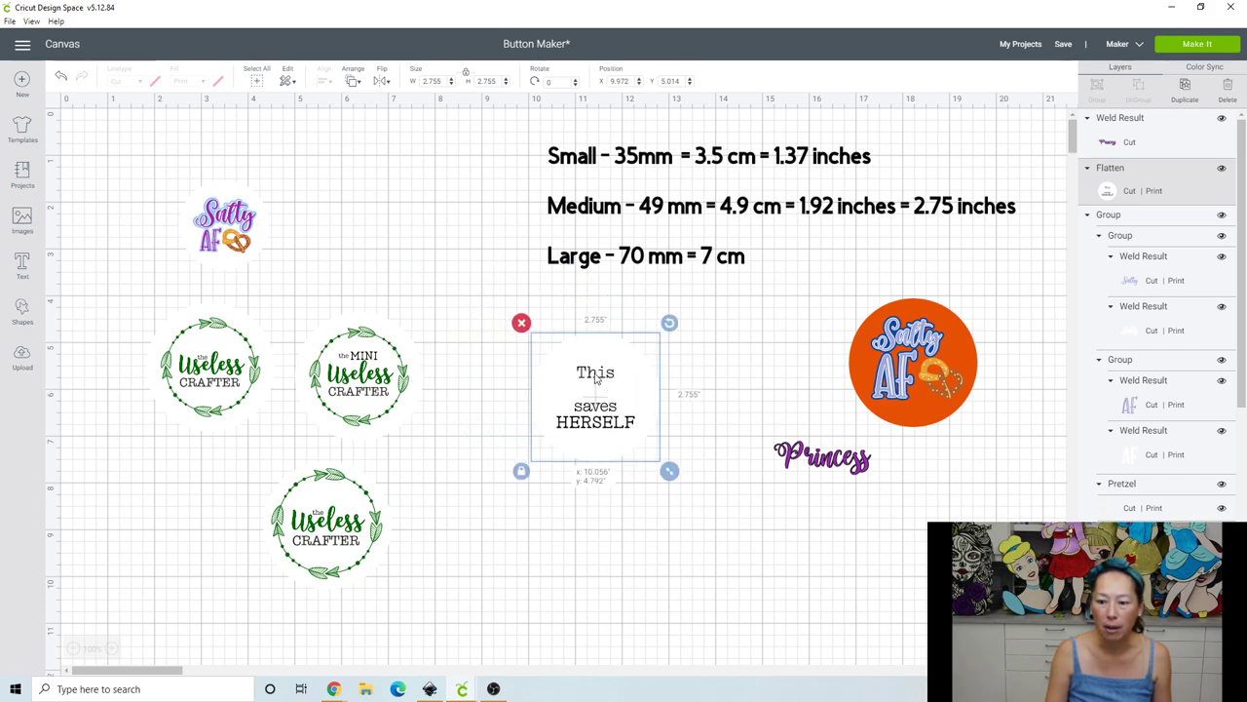
{"action": "left_click", "coordinate": [799, 463]}
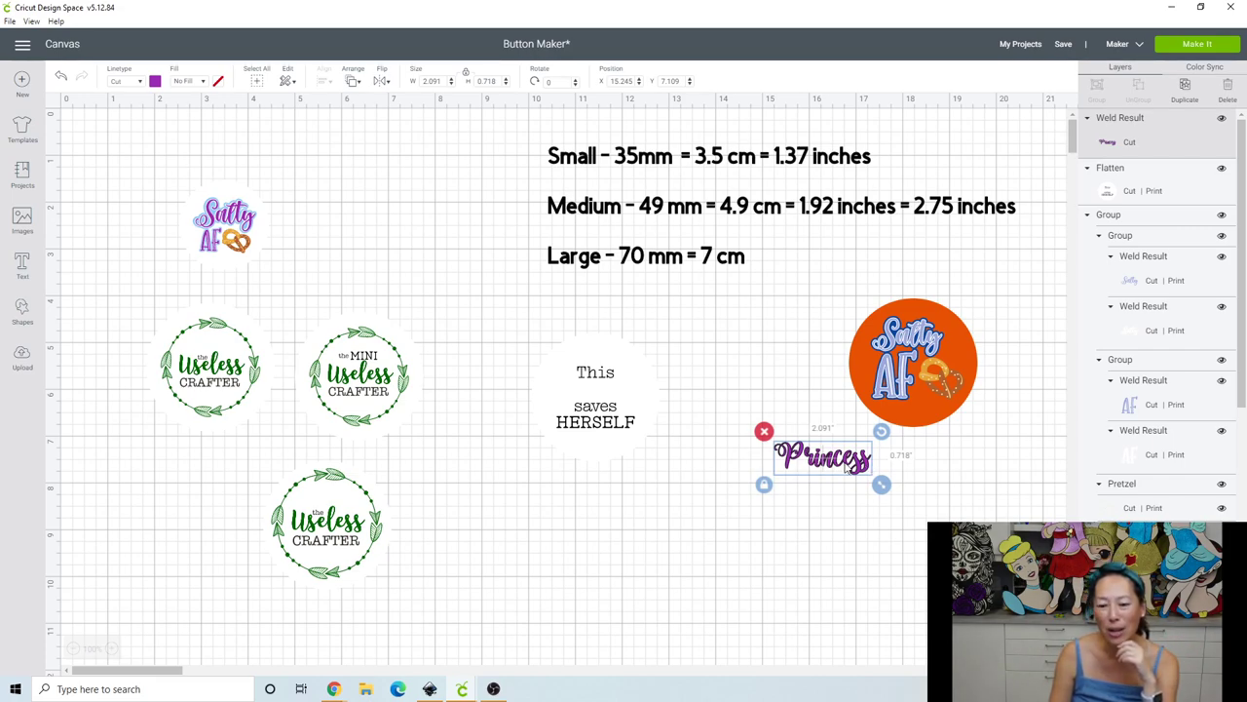
{"action": "left_click", "coordinate": [604, 426]}
Place the Princess word back onto the white This saves HERSELF circle
{"action": "left_click", "coordinate": [840, 462]}
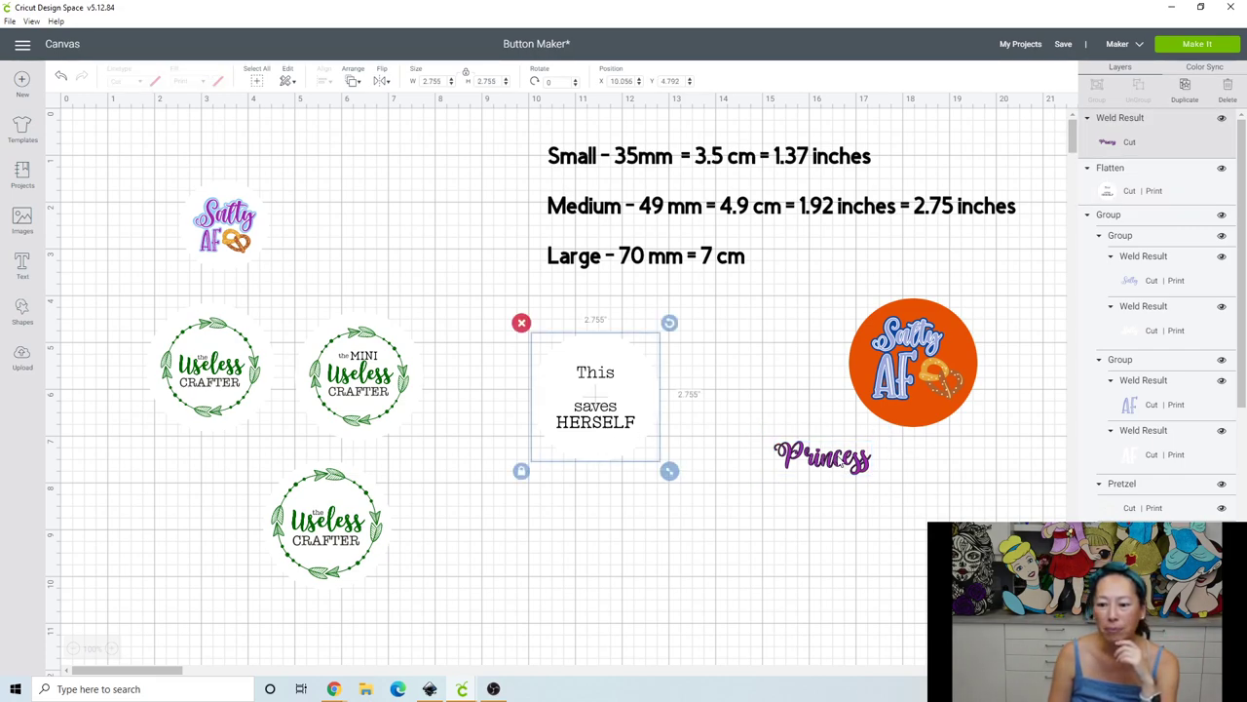
{"action": "left_click_drag", "start_coordinate": [840, 463], "coordinate": [609, 395]}
{"action": "left_click", "coordinate": [634, 512]}
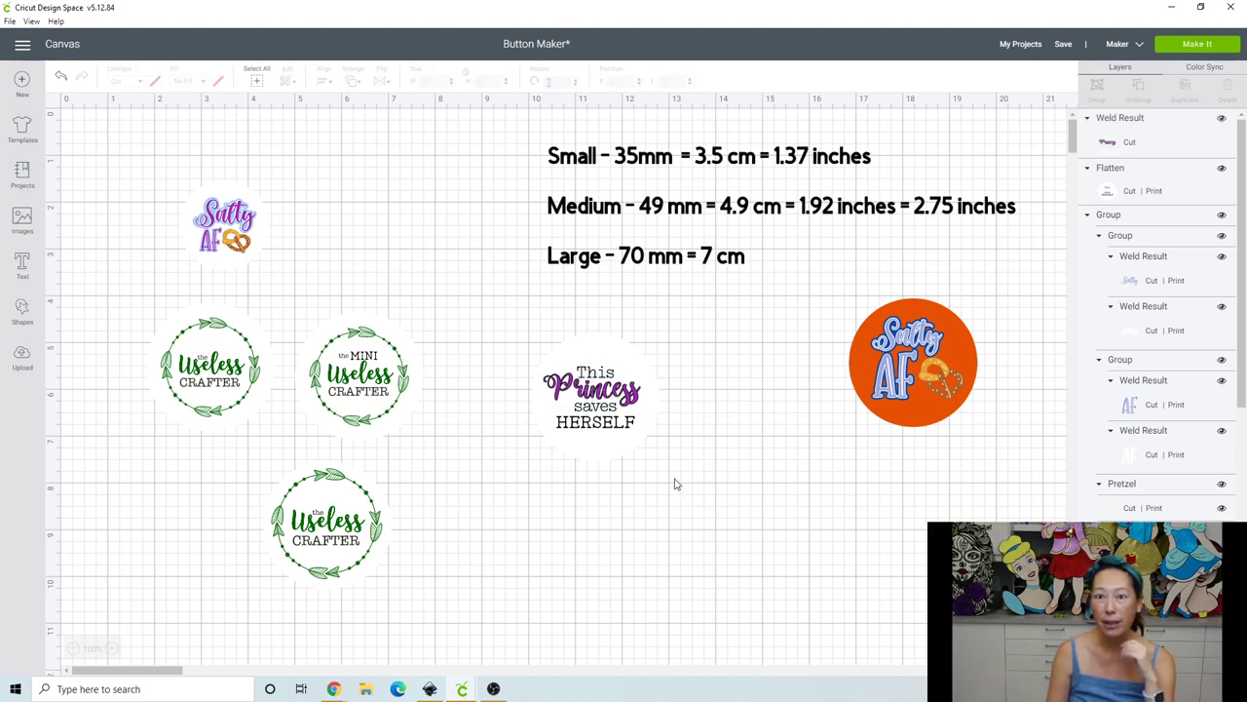
Flatten the whole Princess button into a single 2.755-inch printable layer
{"action": "left_click_drag", "start_coordinate": [700, 490], "coordinate": [526, 339]}
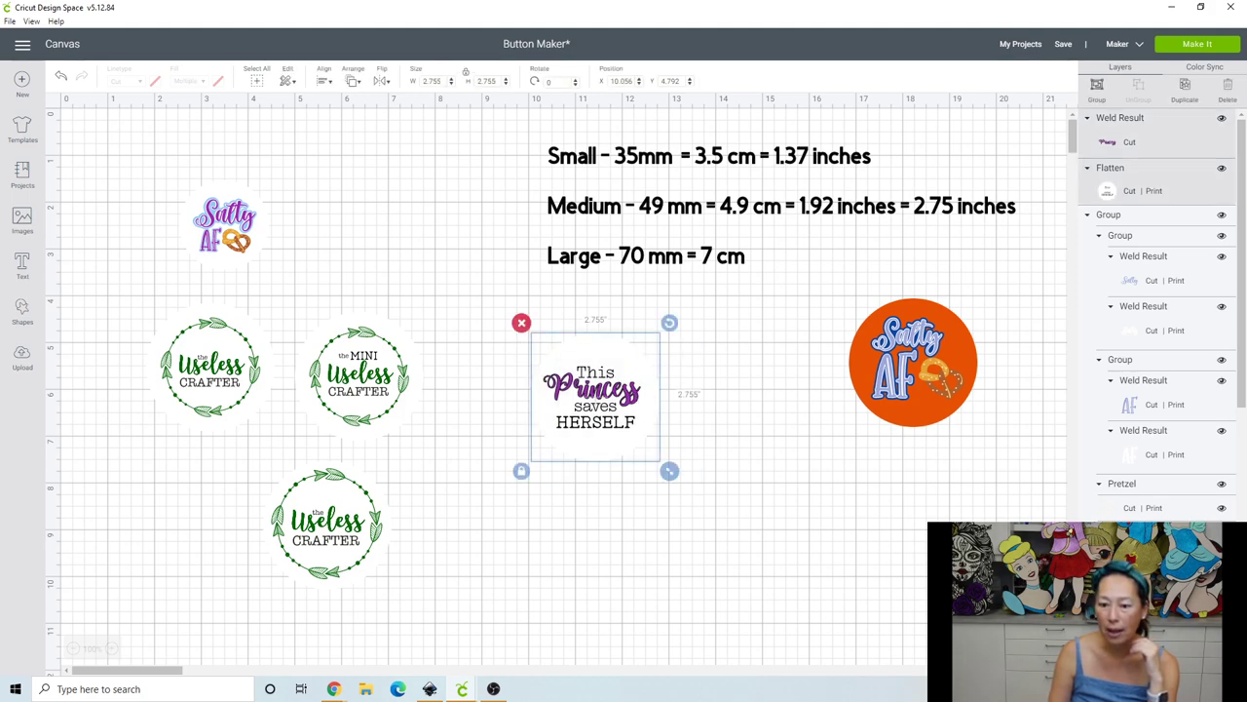
{"action": "key", "text": "ctrl+z"}
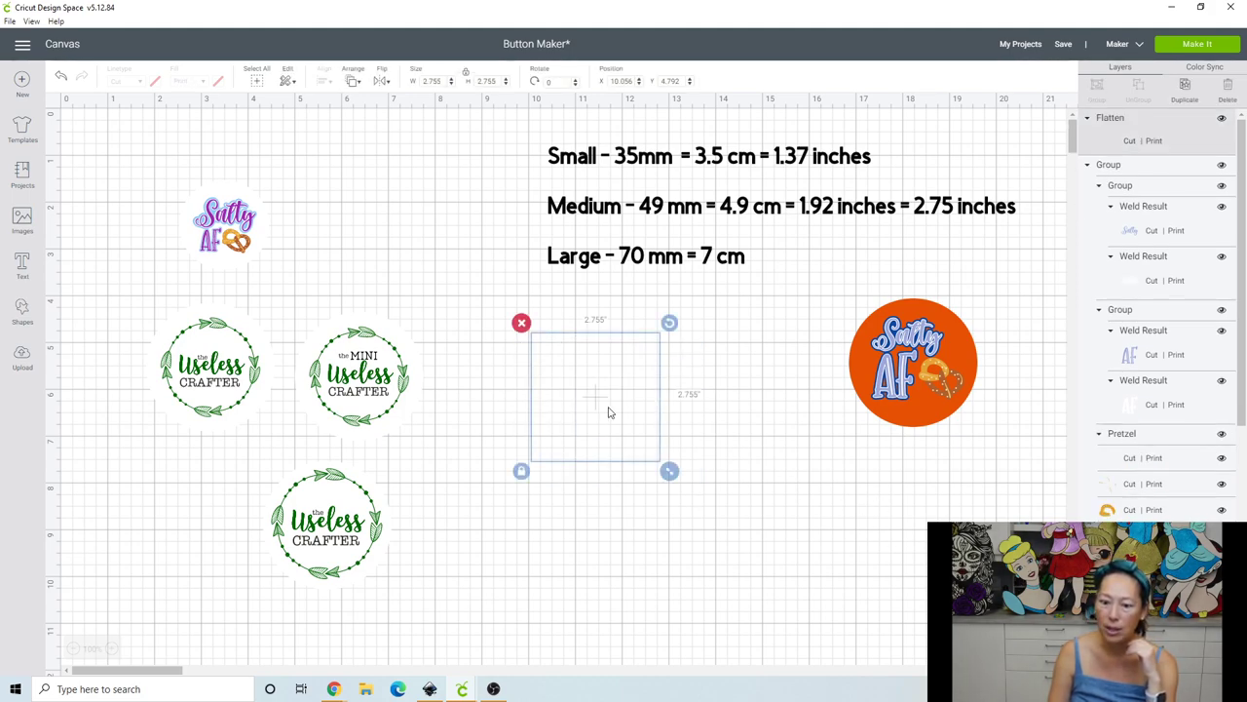
{"action": "left_click", "coordinate": [638, 504]}
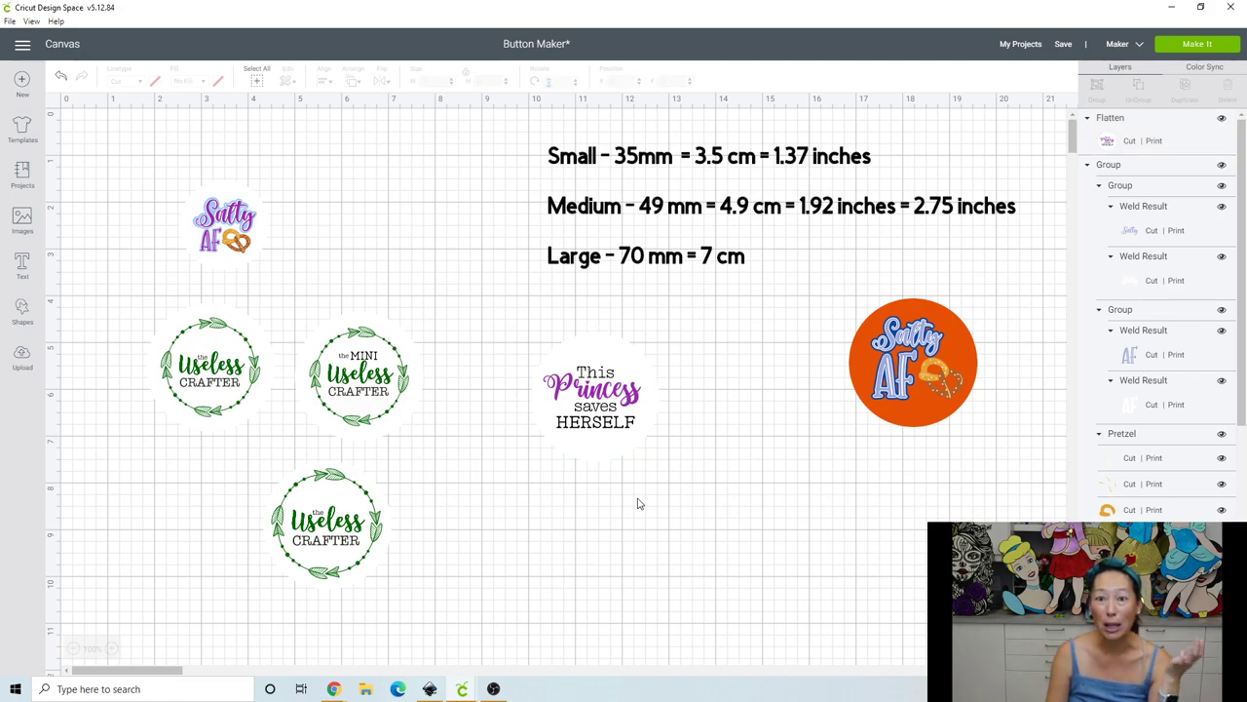